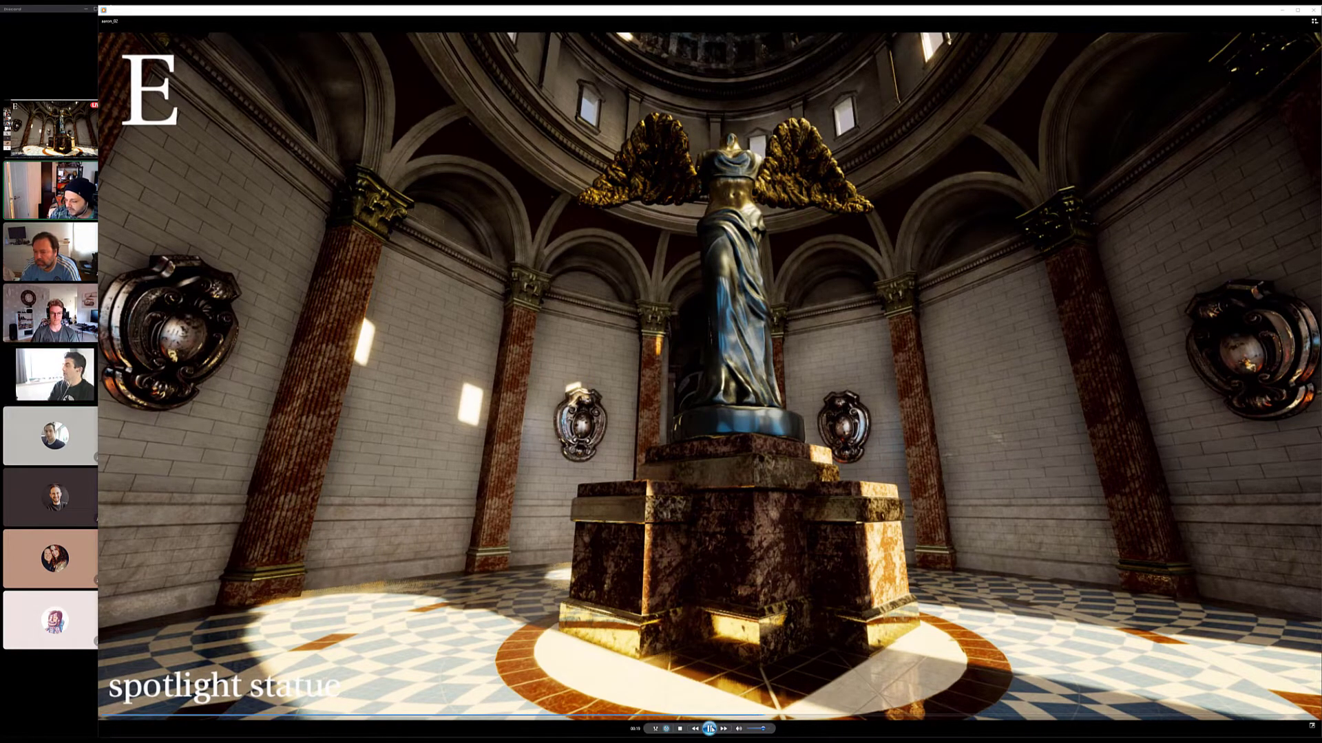
Step: Jump back in the spotlight statue video and replay it from an earlier point
{"action": "left_click", "coordinate": [547, 717]}
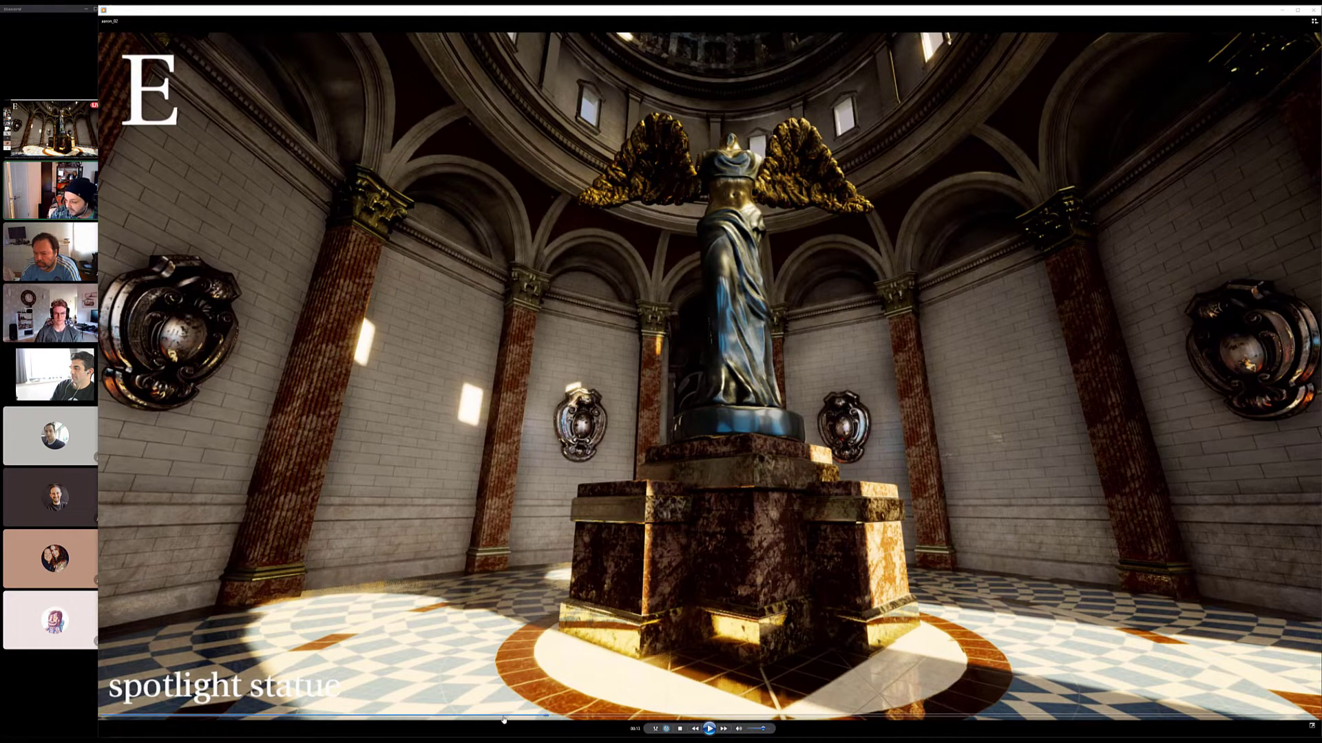
{"action": "left_click", "coordinate": [470, 716]}
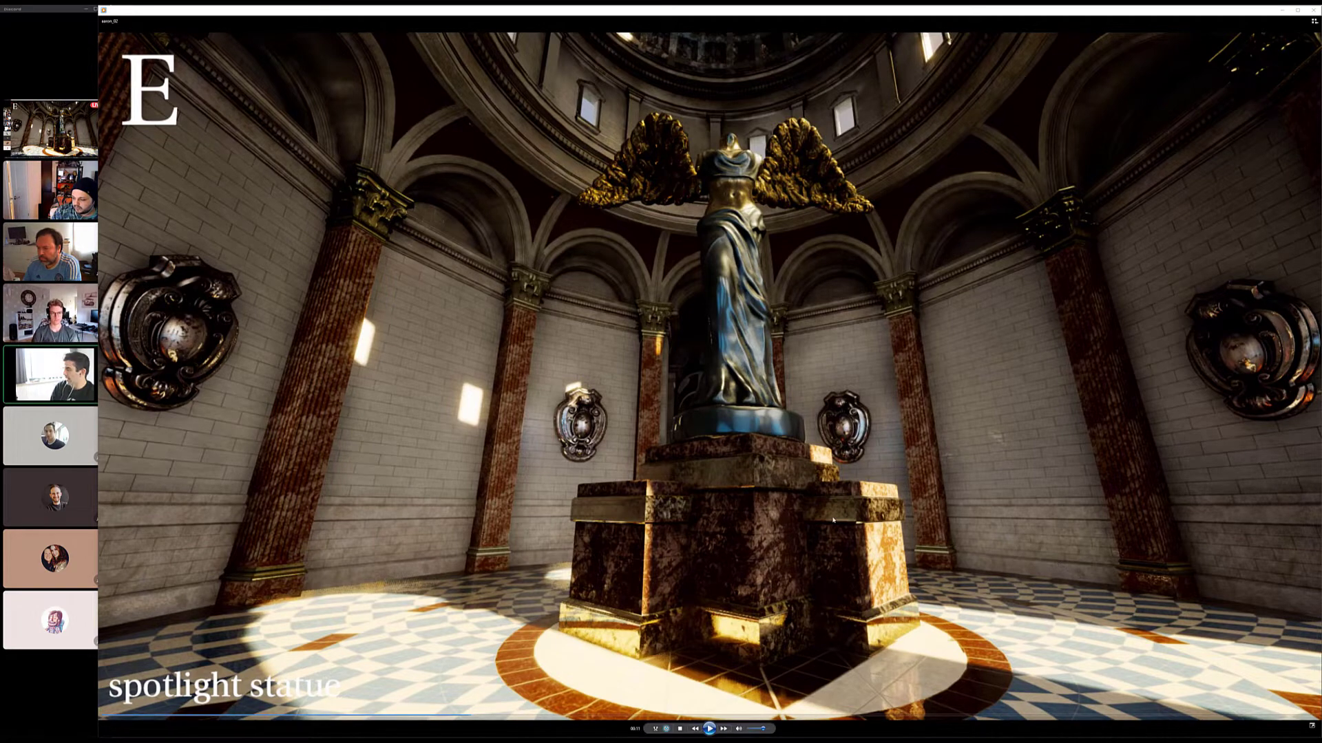
{"action": "key", "text": "space"}
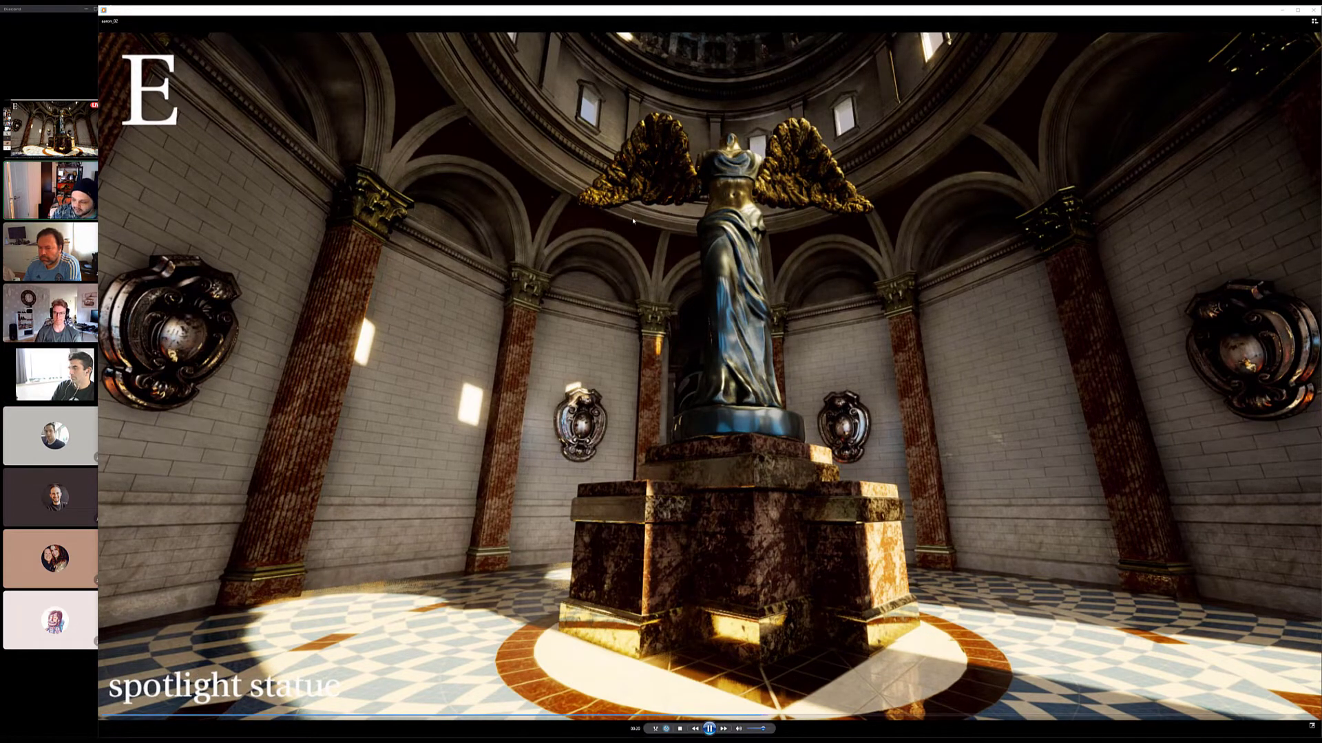
Step: Put away the video player and the tuesday folder window, and bring up the temple statue video document in Photoshop
{"action": "left_click", "coordinate": [1312, 10]}
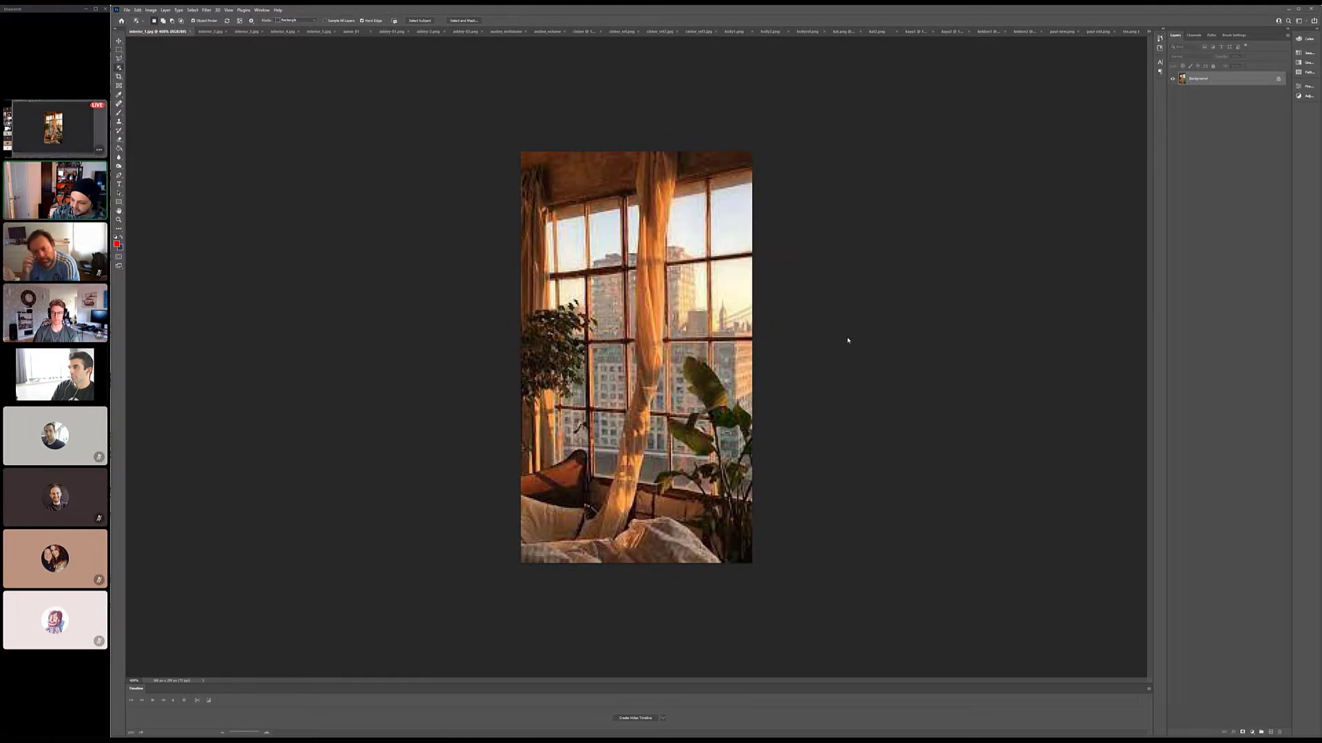
{"action": "key", "text": "alt+Tab"}
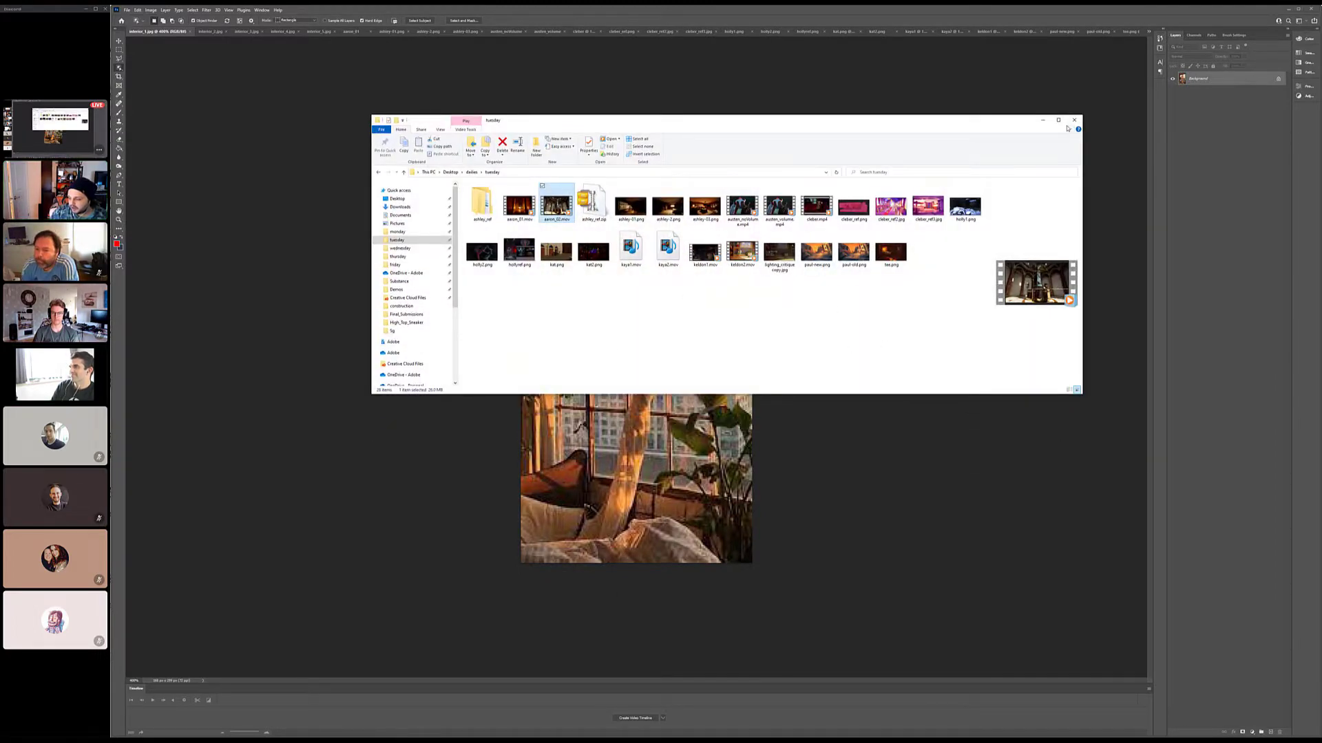
{"action": "left_click", "coordinate": [1042, 119]}
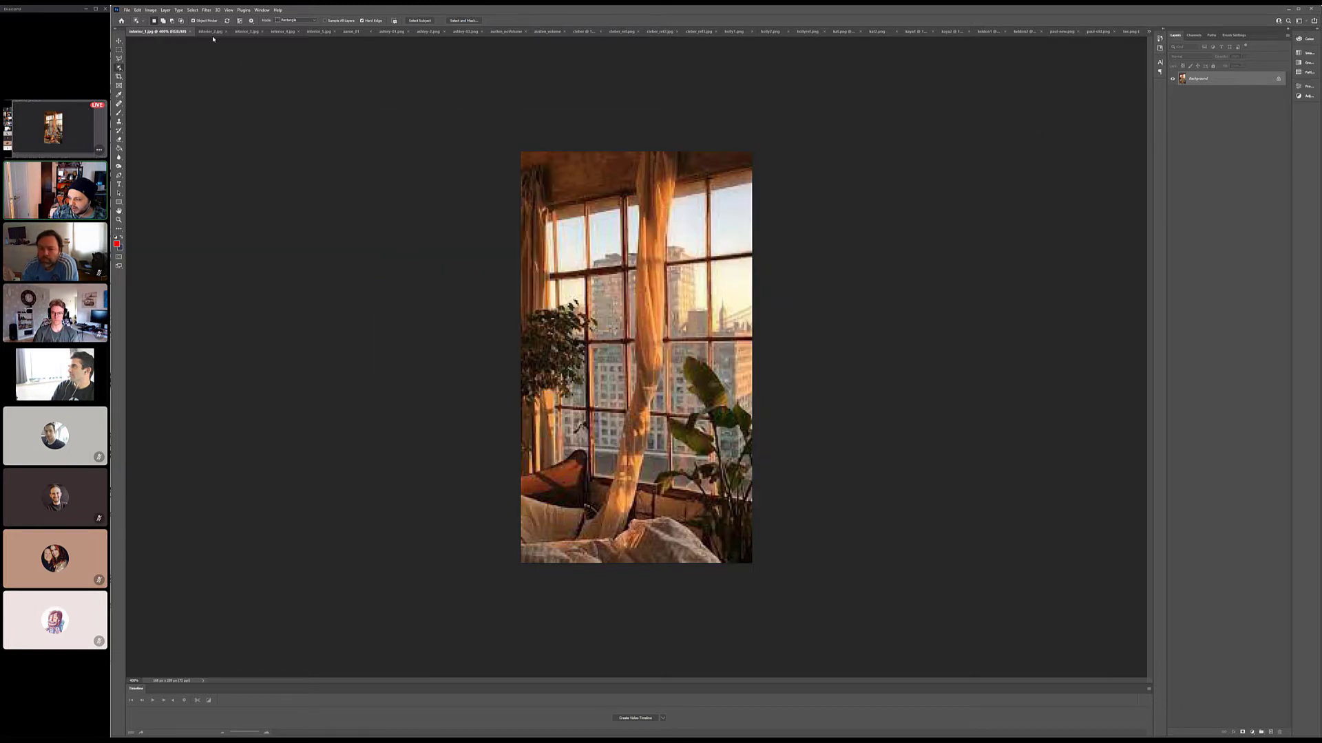
{"action": "left_click", "coordinate": [352, 31]}
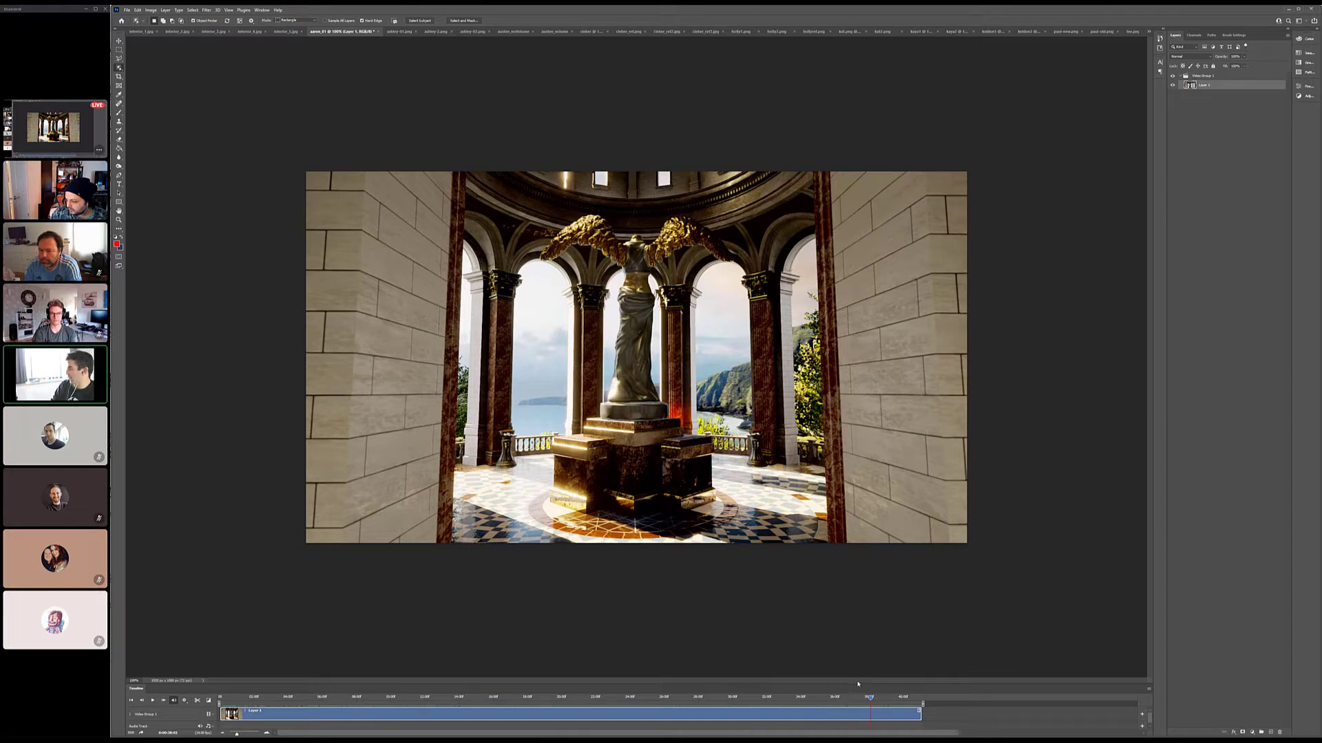
Step: Scrub through the temple video's timeline to examine the daylight statue shot and the firelit hall shots
{"action": "mouse_move", "coordinate": [869, 696]}
{"action": "left_mouse_down"}
{"action": "mouse_move", "coordinate": [667, 701]}
{"action": "mouse_move", "coordinate": [895, 697]}
{"action": "left_mouse_up"}
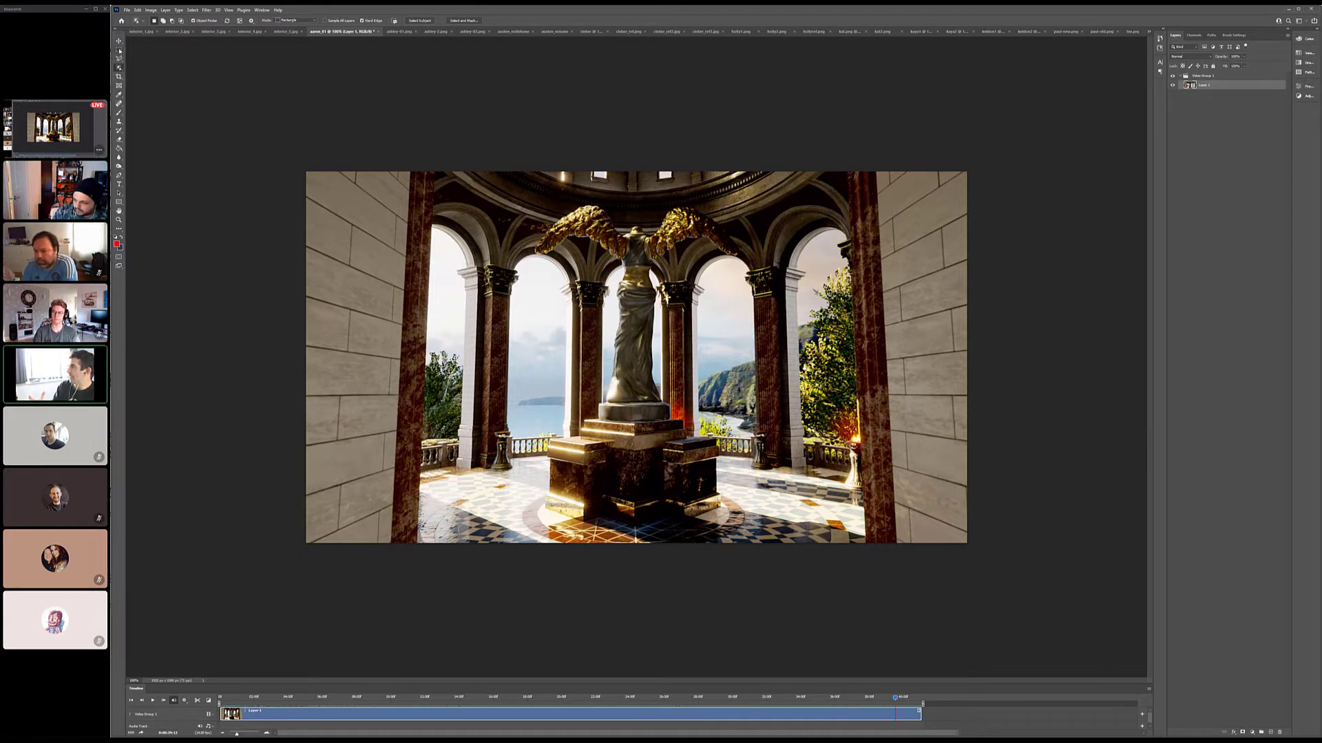
{"action": "key", "text": "b"}
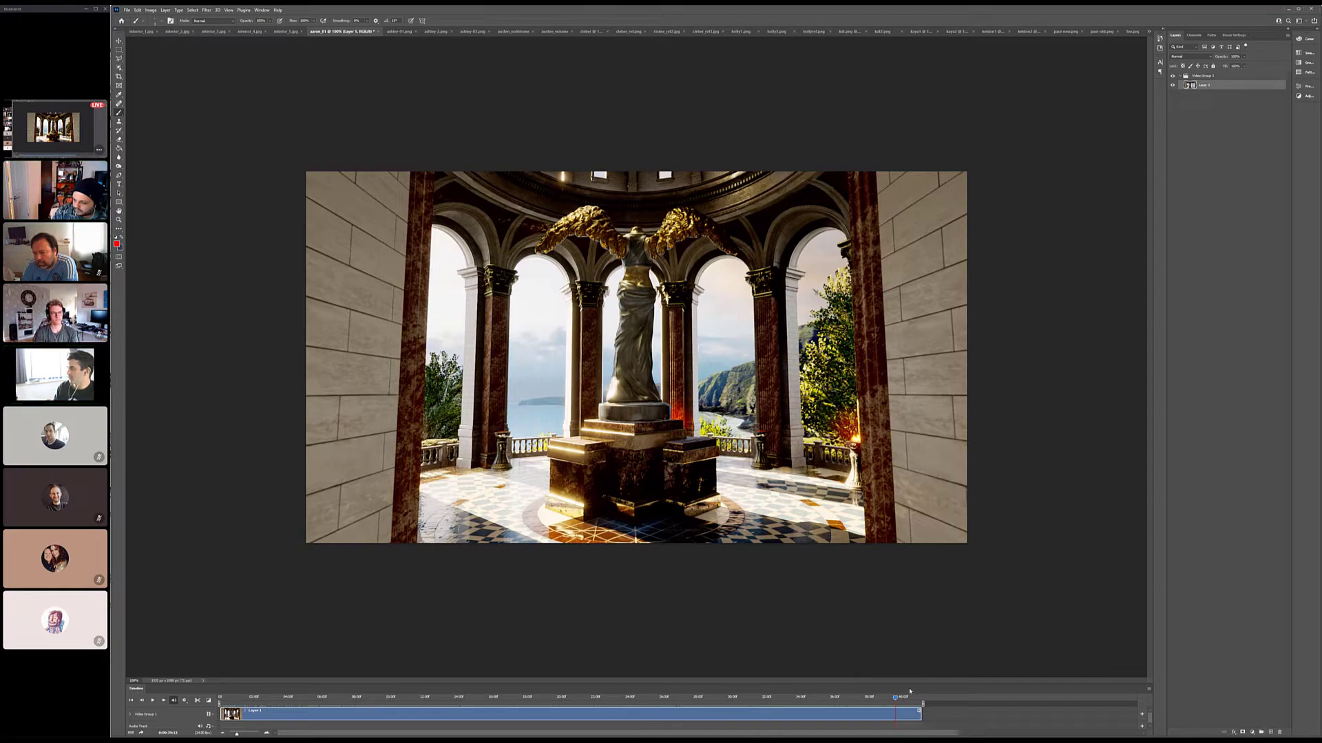
{"action": "left_click_drag", "start_coordinate": [910, 697], "coordinate": [617, 697]}
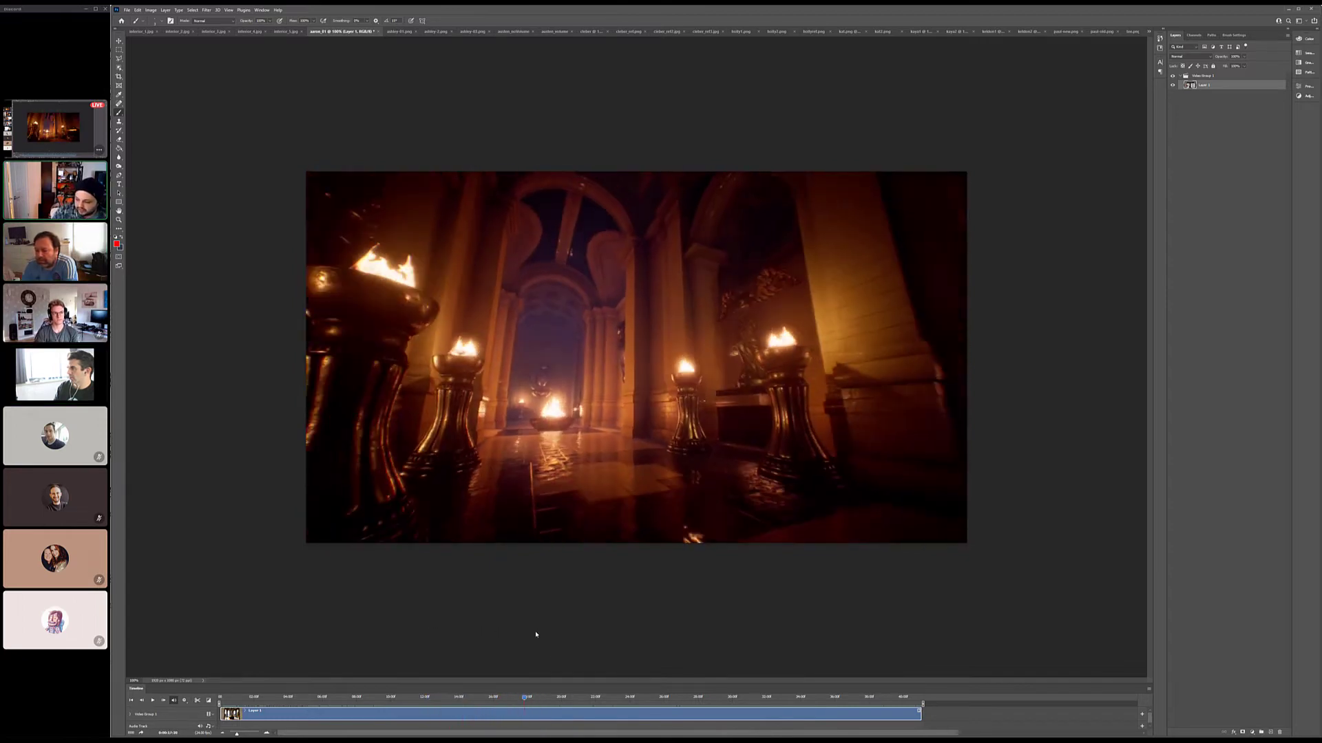
{"action": "left_click_drag", "start_coordinate": [535, 634], "coordinate": [486, 601]}
{"action": "key", "text": "space"}
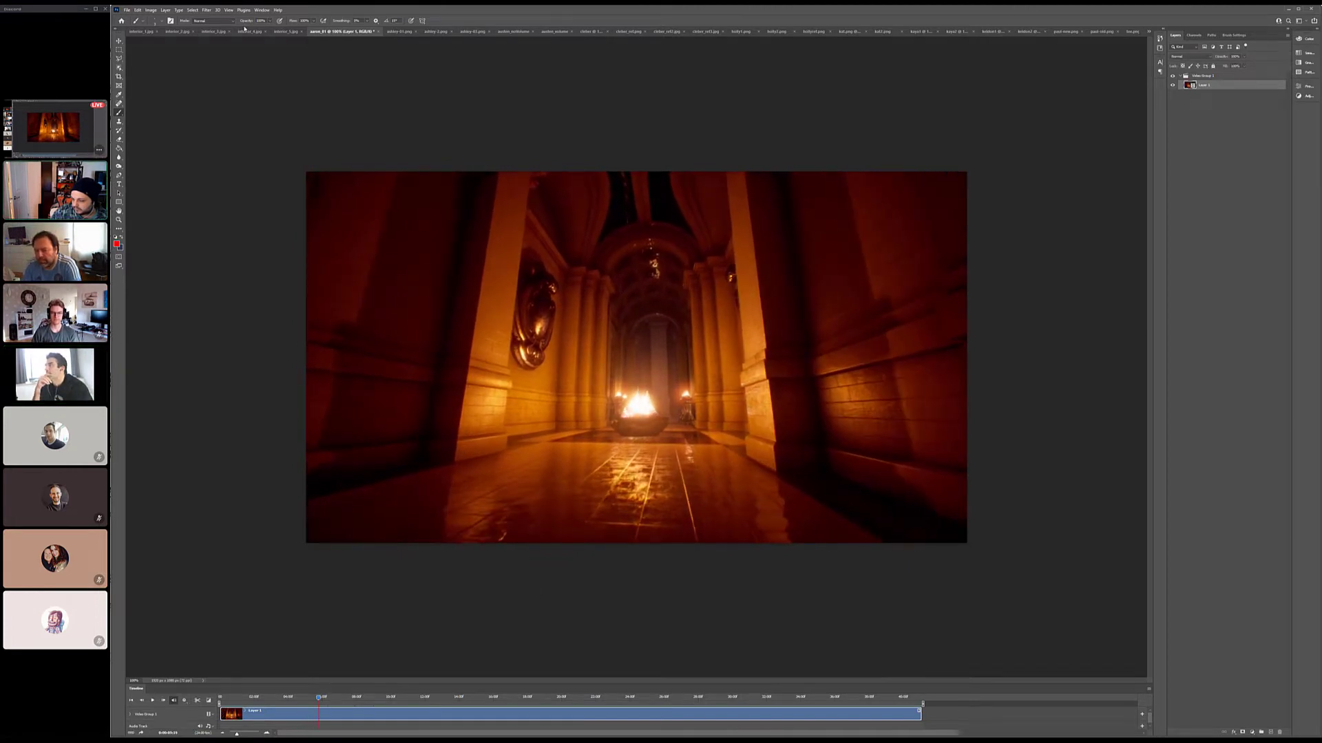
Step: View the living room renders, comparing the piano corner with the wider sofa and coffee table view
{"action": "left_click", "coordinate": [398, 32]}
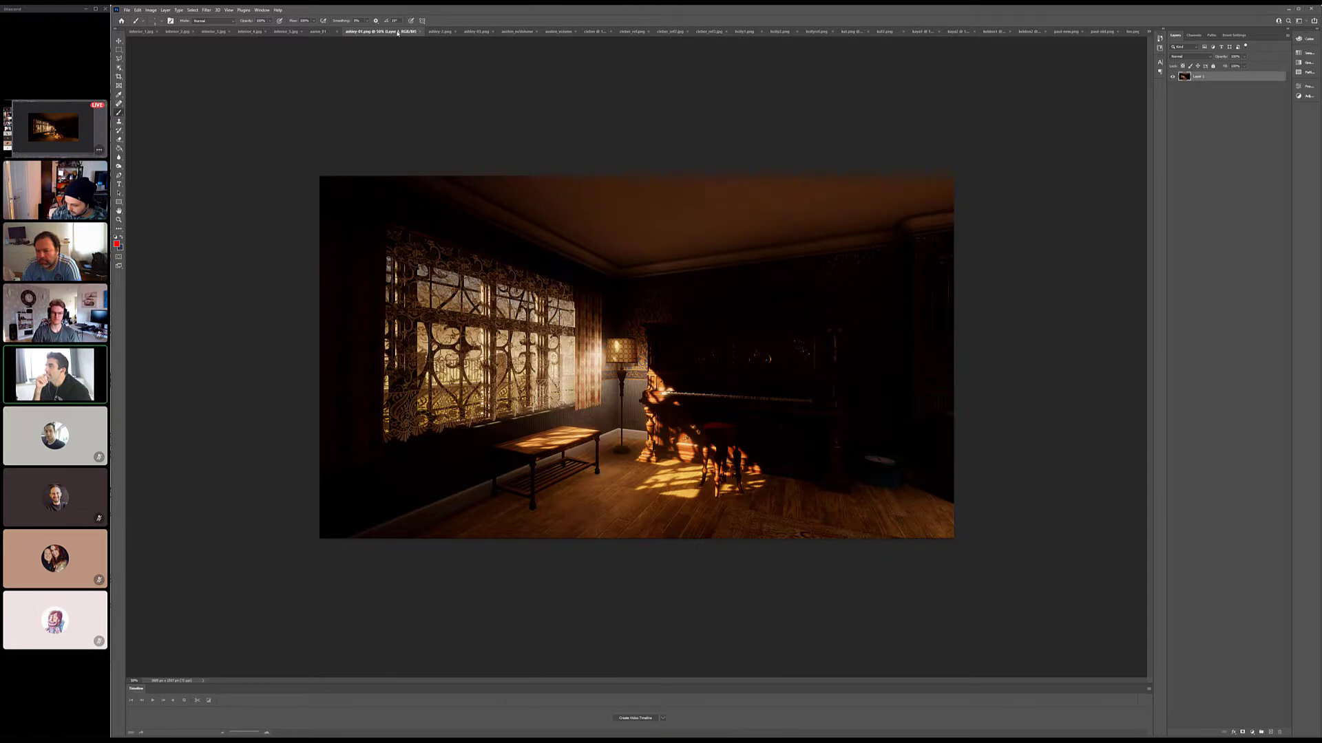
{"action": "left_click", "coordinate": [440, 32]}
{"action": "left_click", "coordinate": [475, 31]}
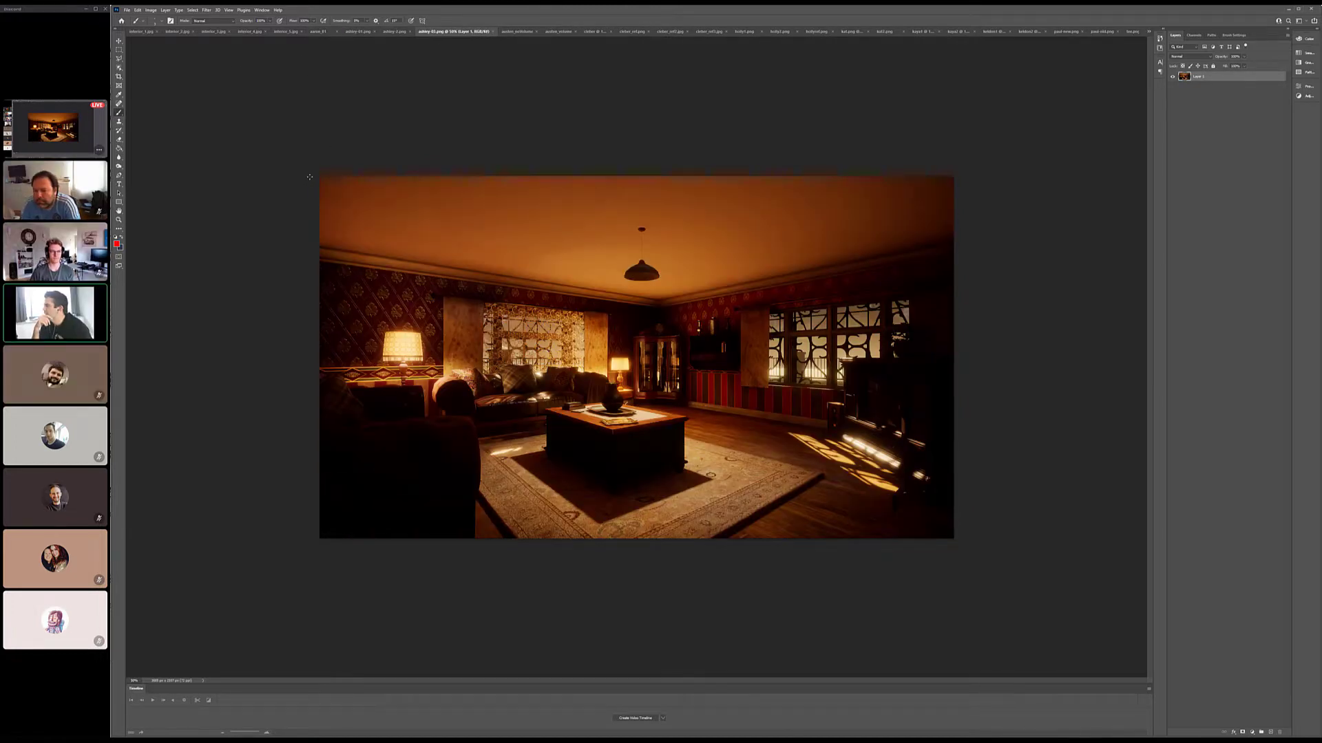
{"action": "left_click", "coordinate": [365, 31]}
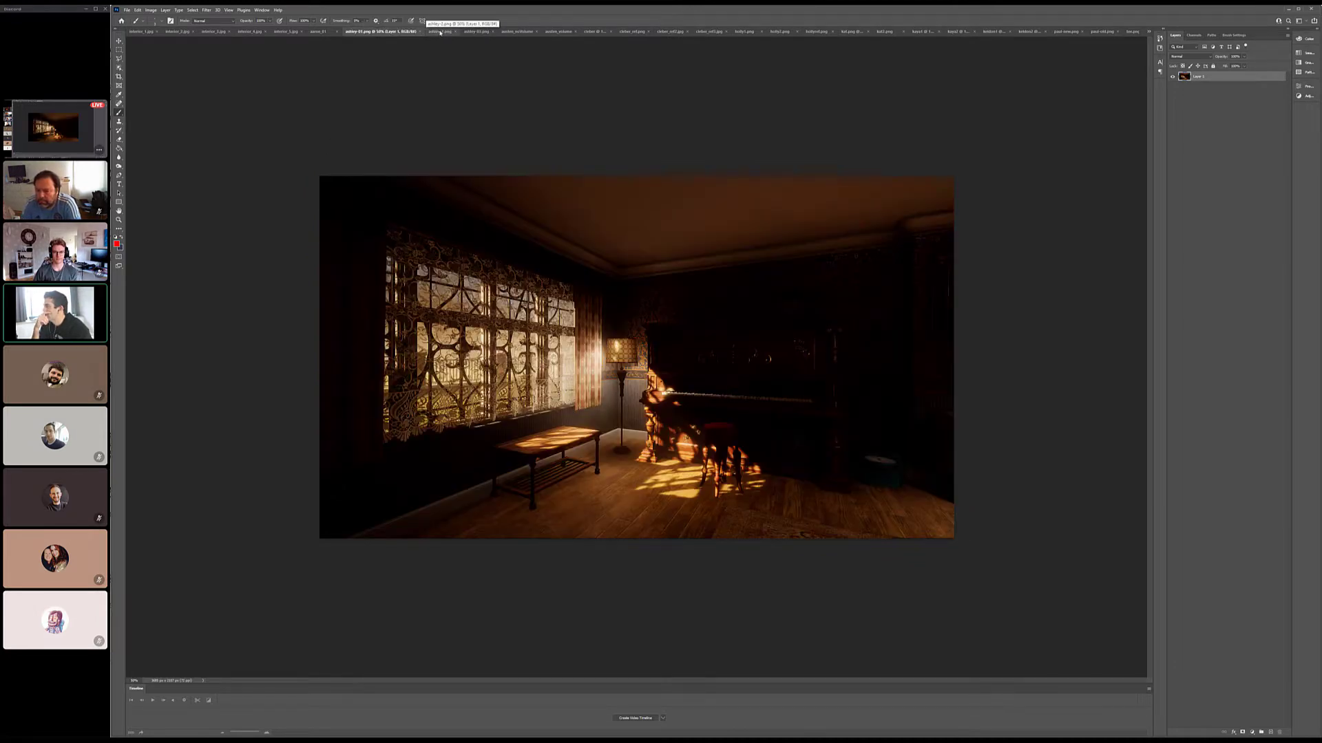
Step: Return to the temple video document and close it without saving changes
{"action": "left_click", "coordinate": [318, 32]}
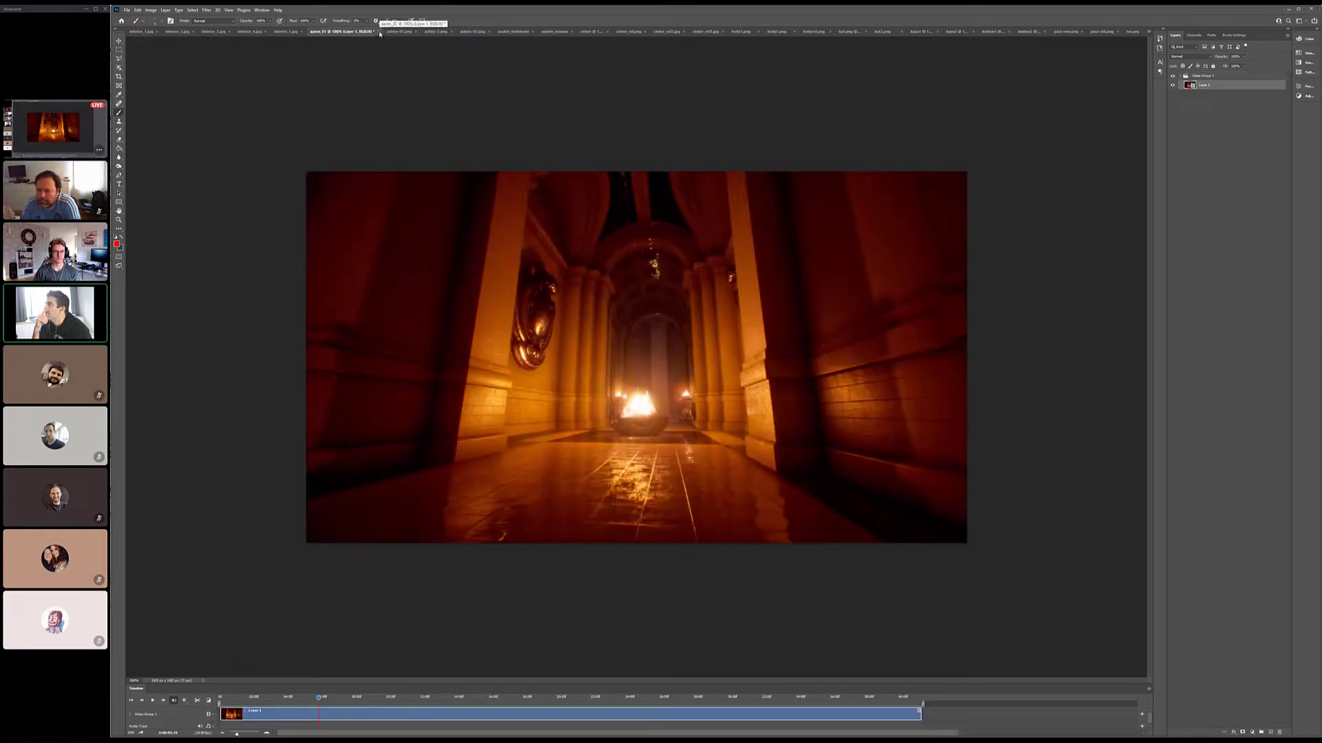
{"action": "left_click", "coordinate": [375, 31]}
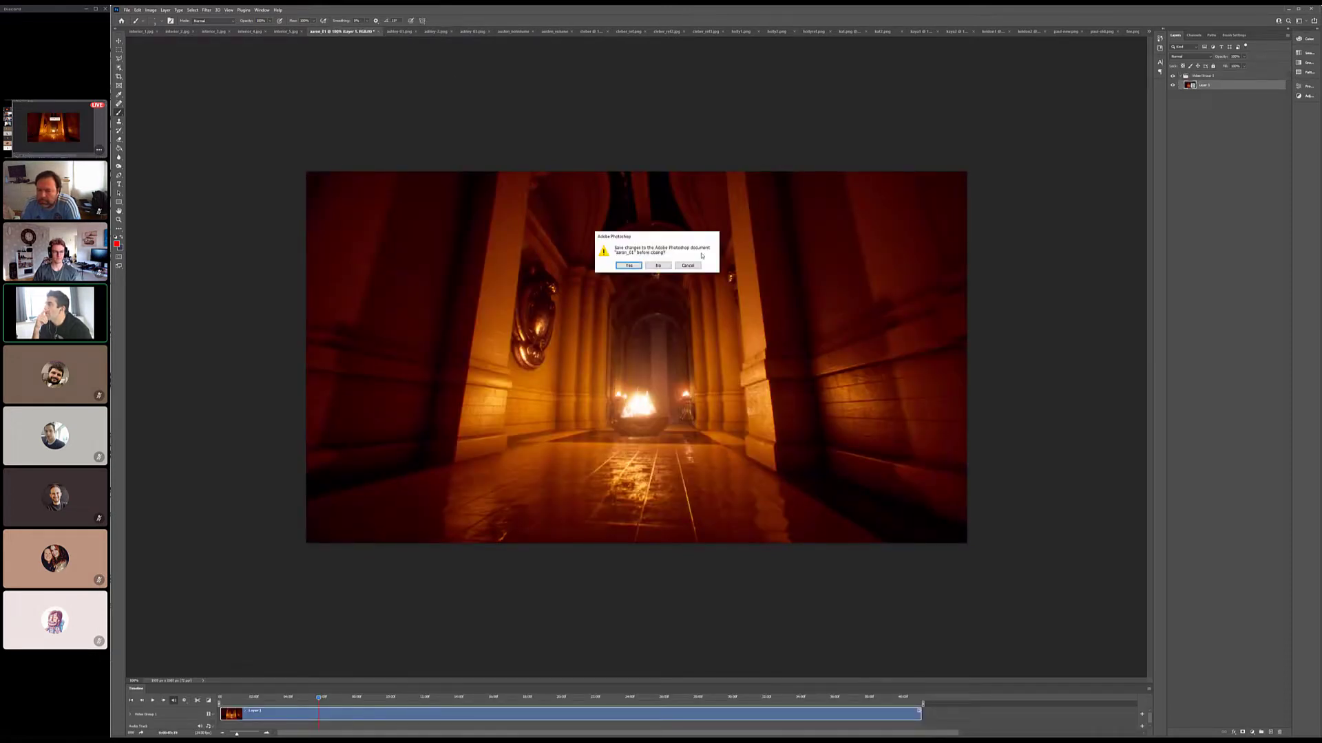
{"action": "left_click", "coordinate": [658, 266]}
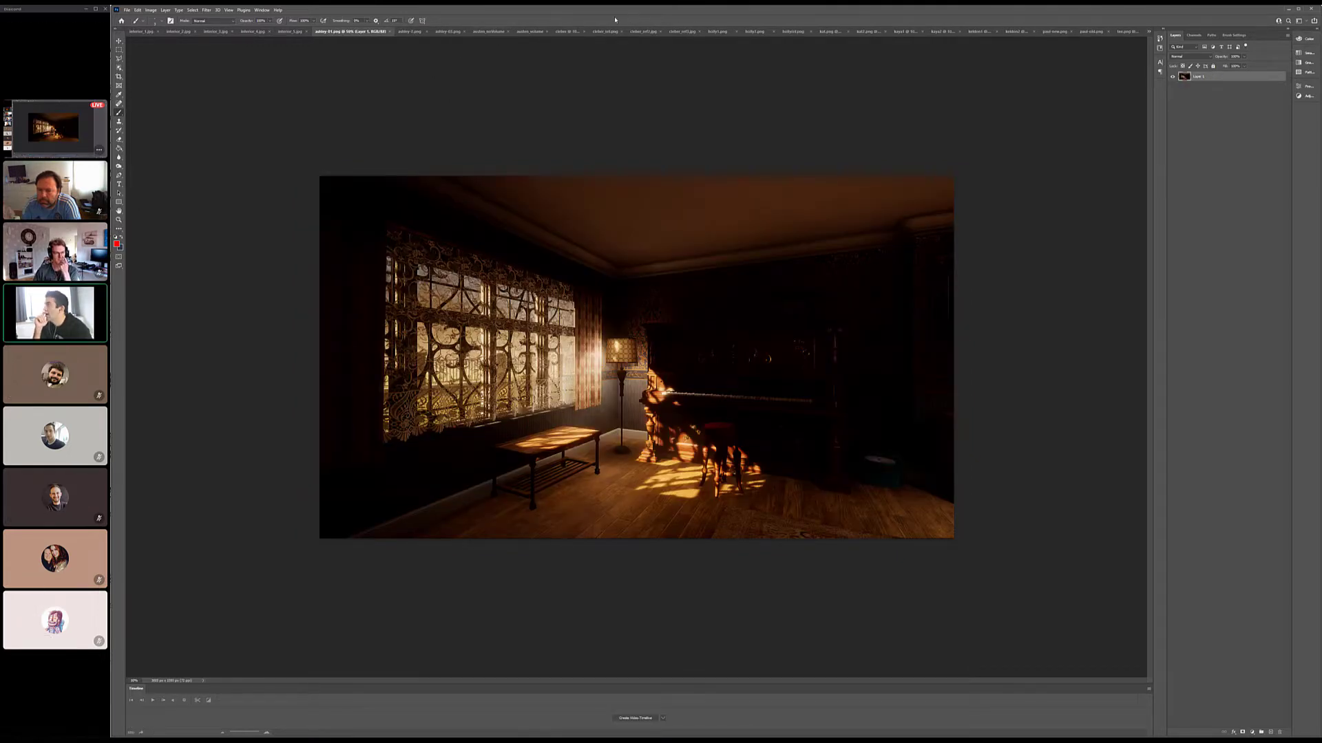
Step: Bring up the video of the girl on the red sofa and play its first half
{"action": "left_click", "coordinate": [566, 32]}
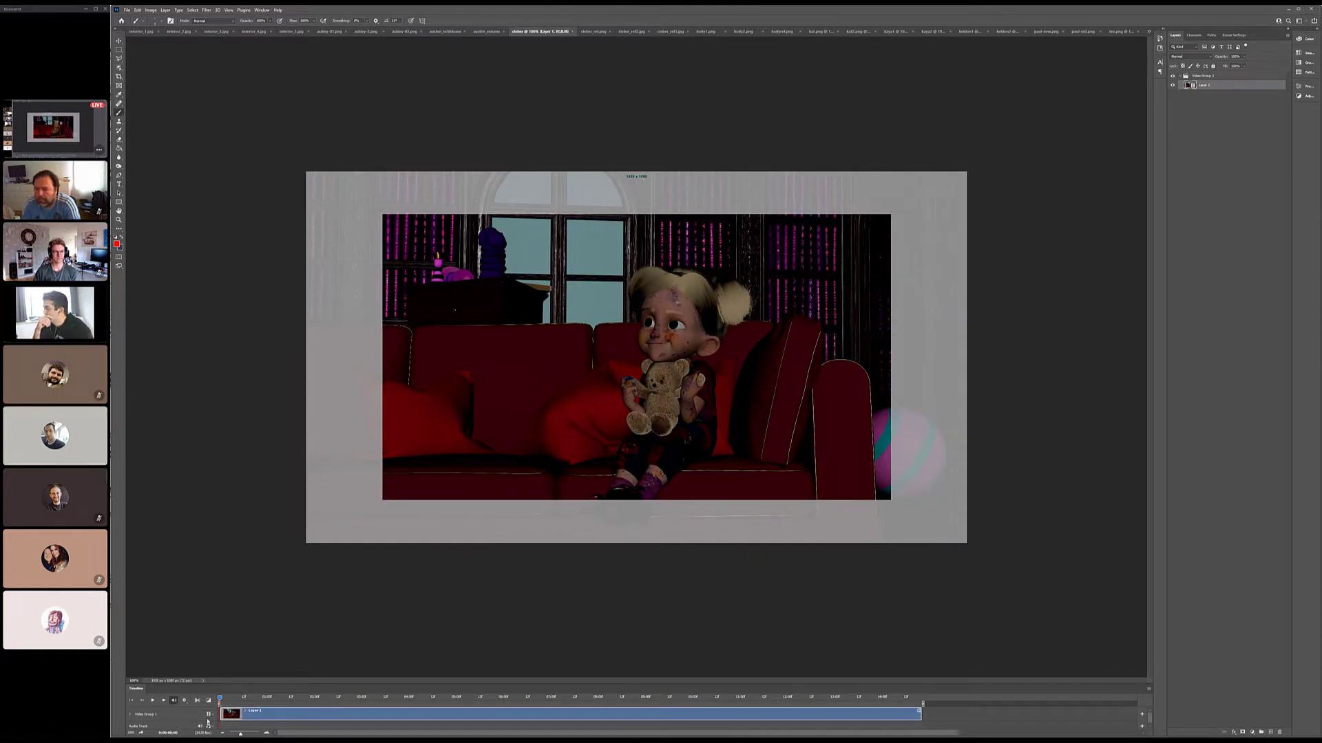
{"action": "key", "text": "space"}
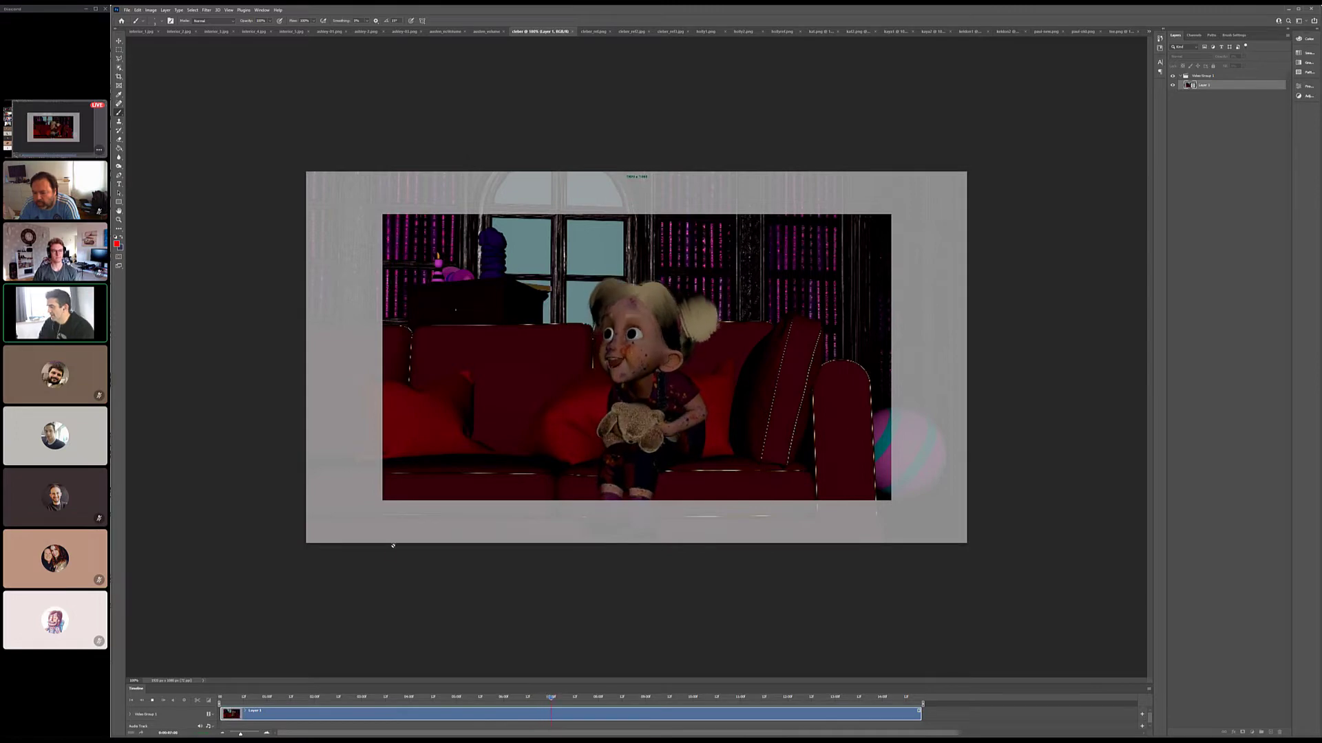
{"action": "key", "text": "space"}
Step: Examine the pink sofa render and the two reference paintings, the throne hall and the purple-pink bedroom
{"action": "left_click", "coordinate": [593, 31]}
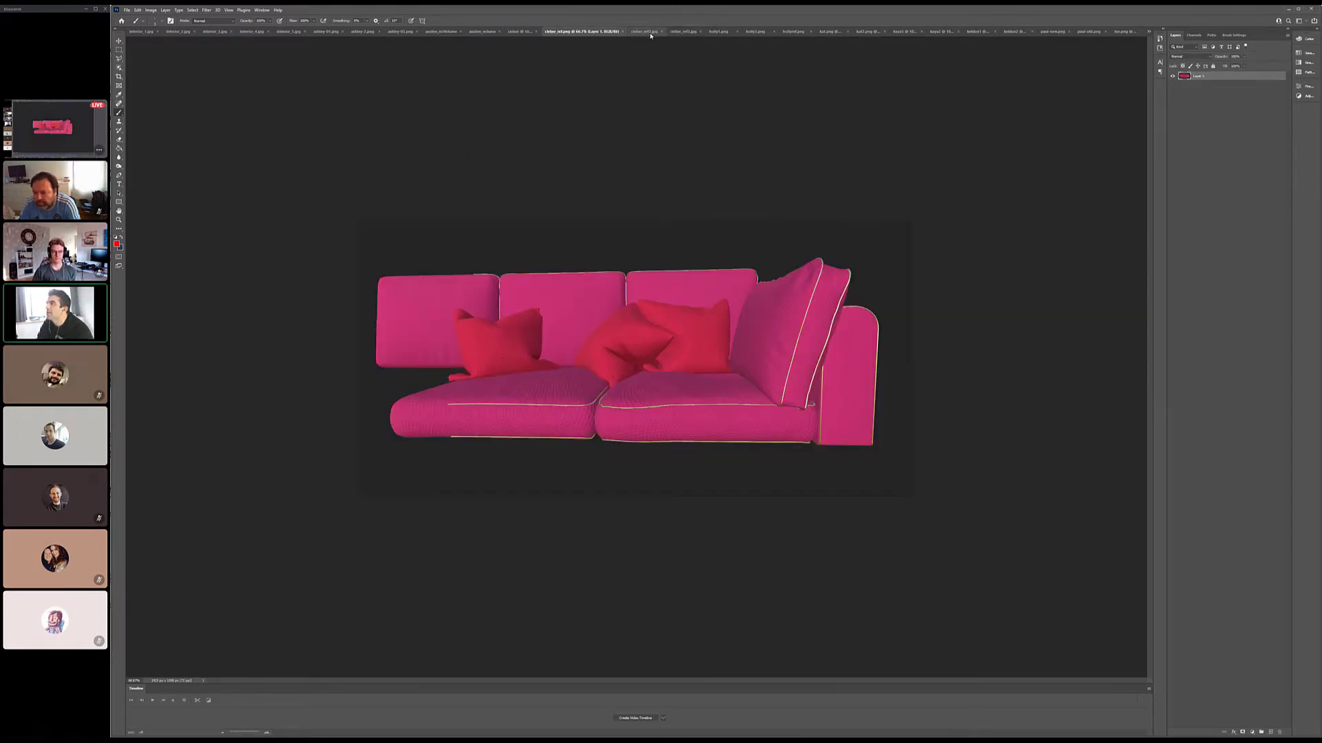
{"action": "left_click", "coordinate": [650, 33]}
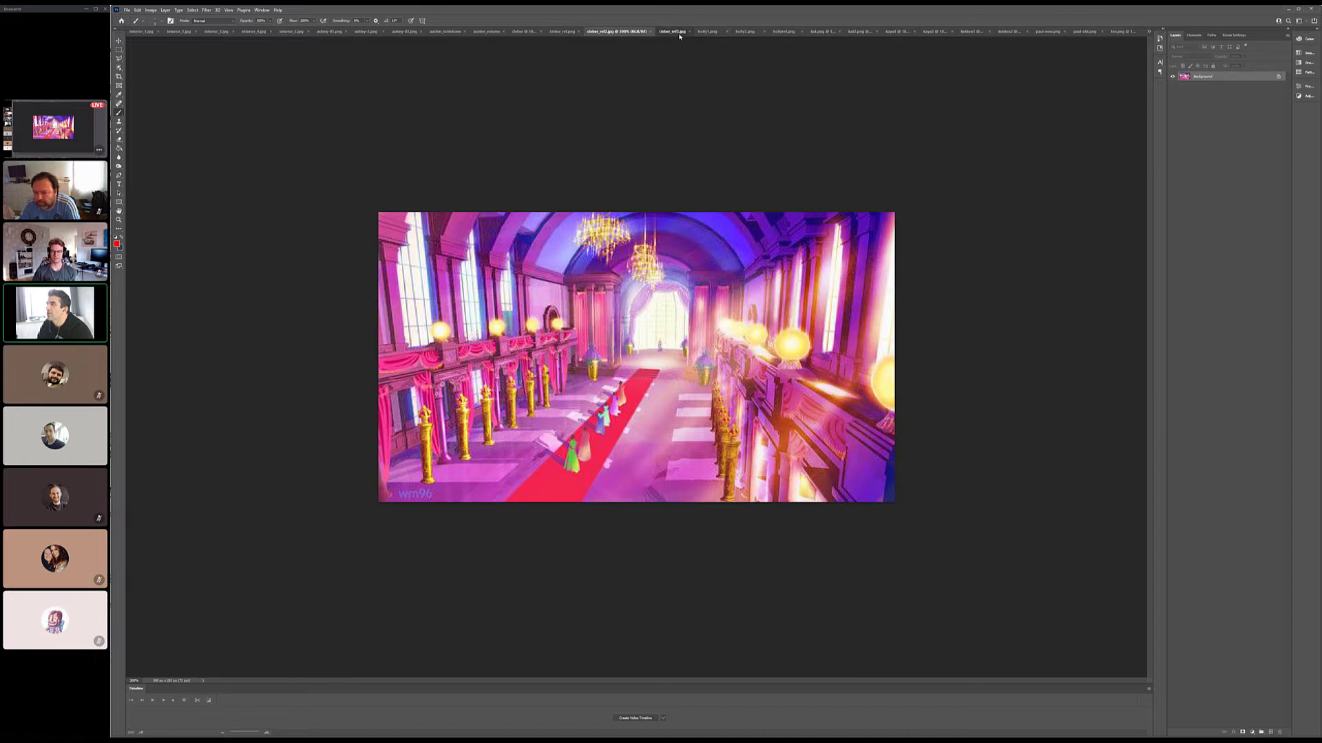
{"action": "left_click", "coordinate": [672, 31]}
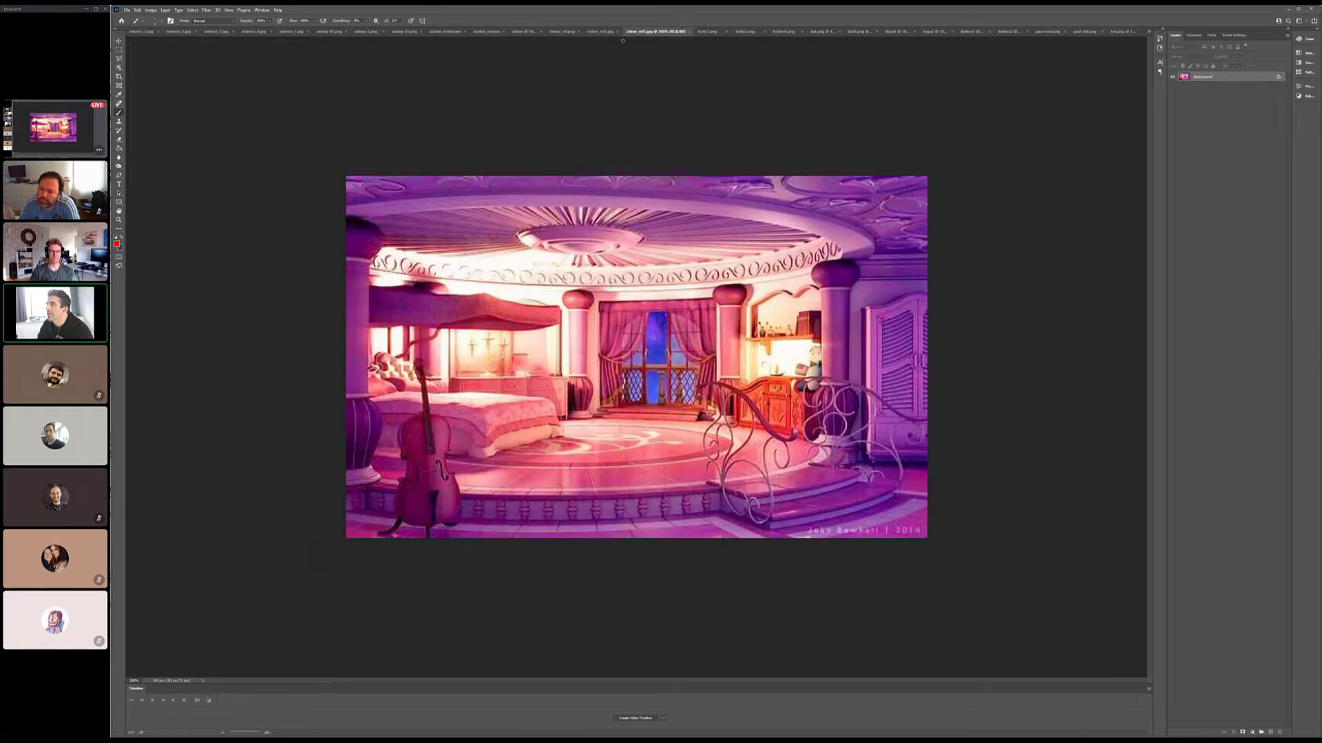
{"action": "left_click", "coordinate": [603, 33]}
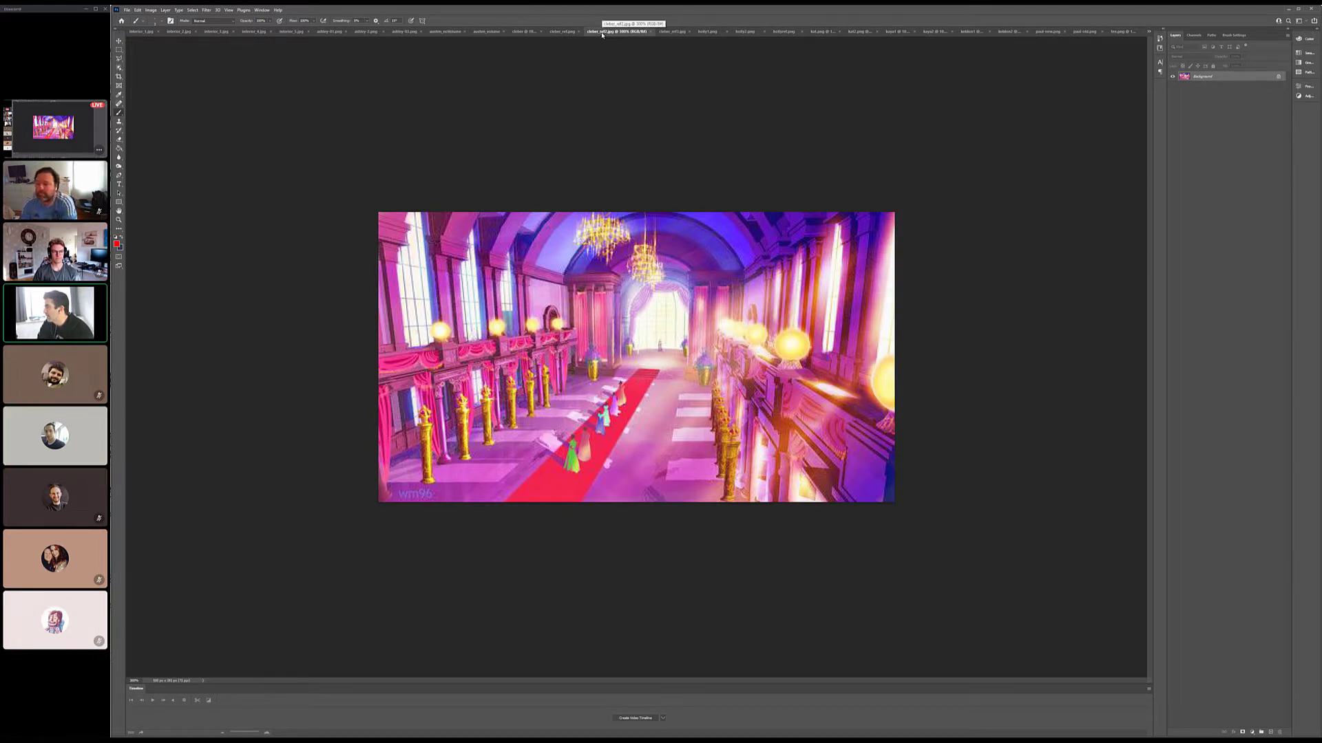
Step: Compare the colours and lighting of the girl-on-sofa shot with the throne hall and bedroom references
{"action": "left_click", "coordinate": [526, 32]}
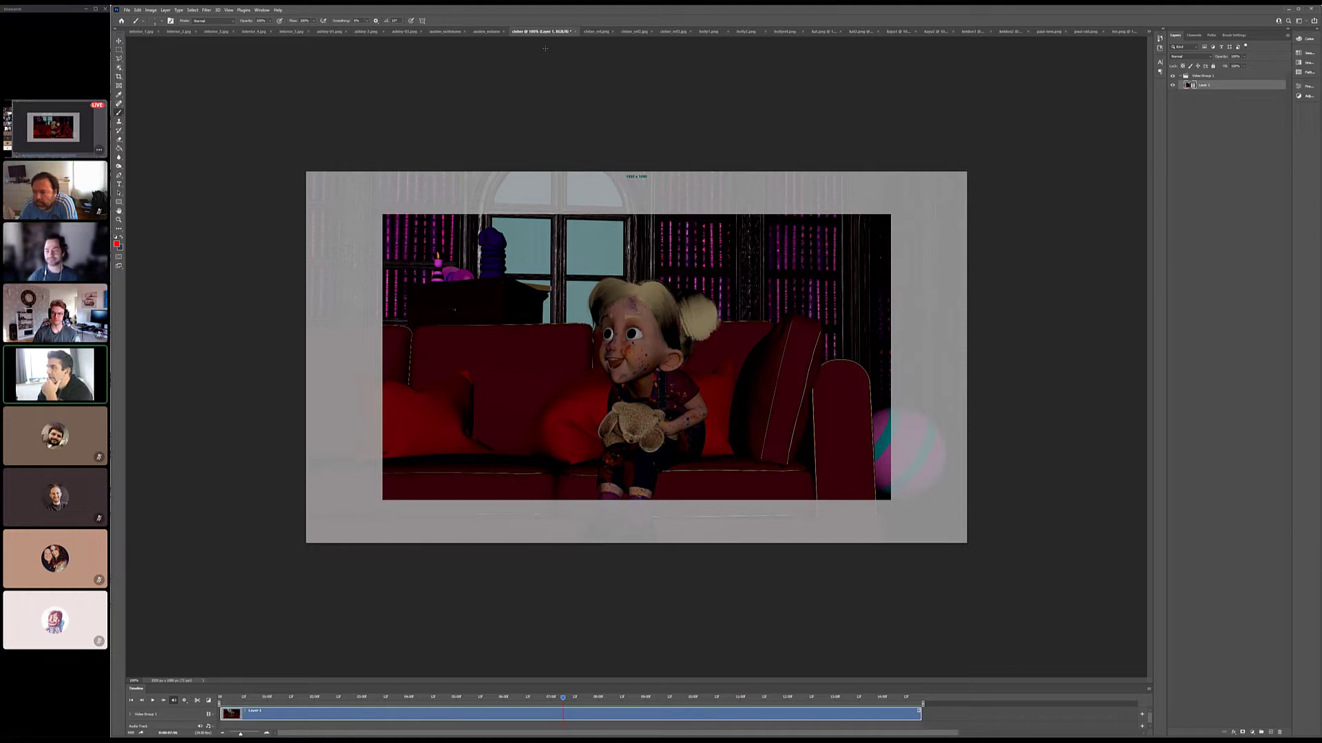
{"action": "left_click", "coordinate": [634, 31]}
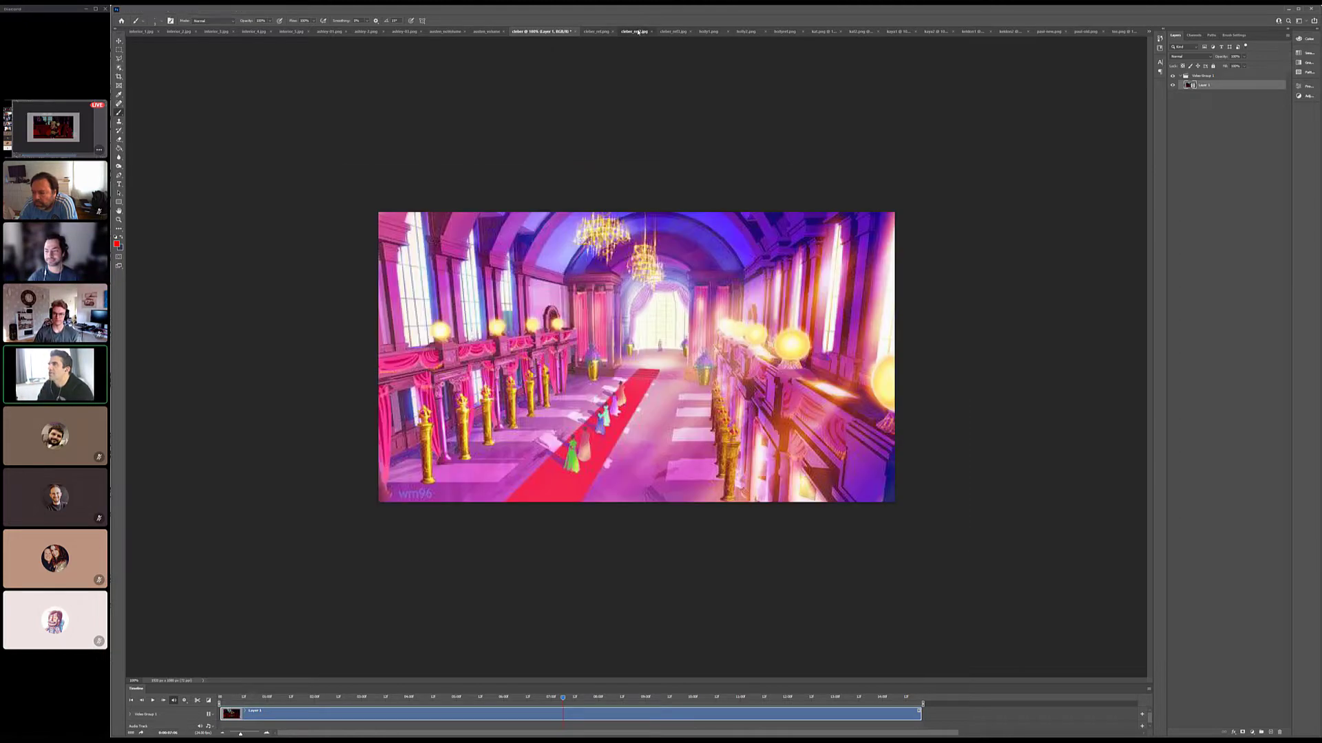
{"action": "left_click", "coordinate": [674, 32]}
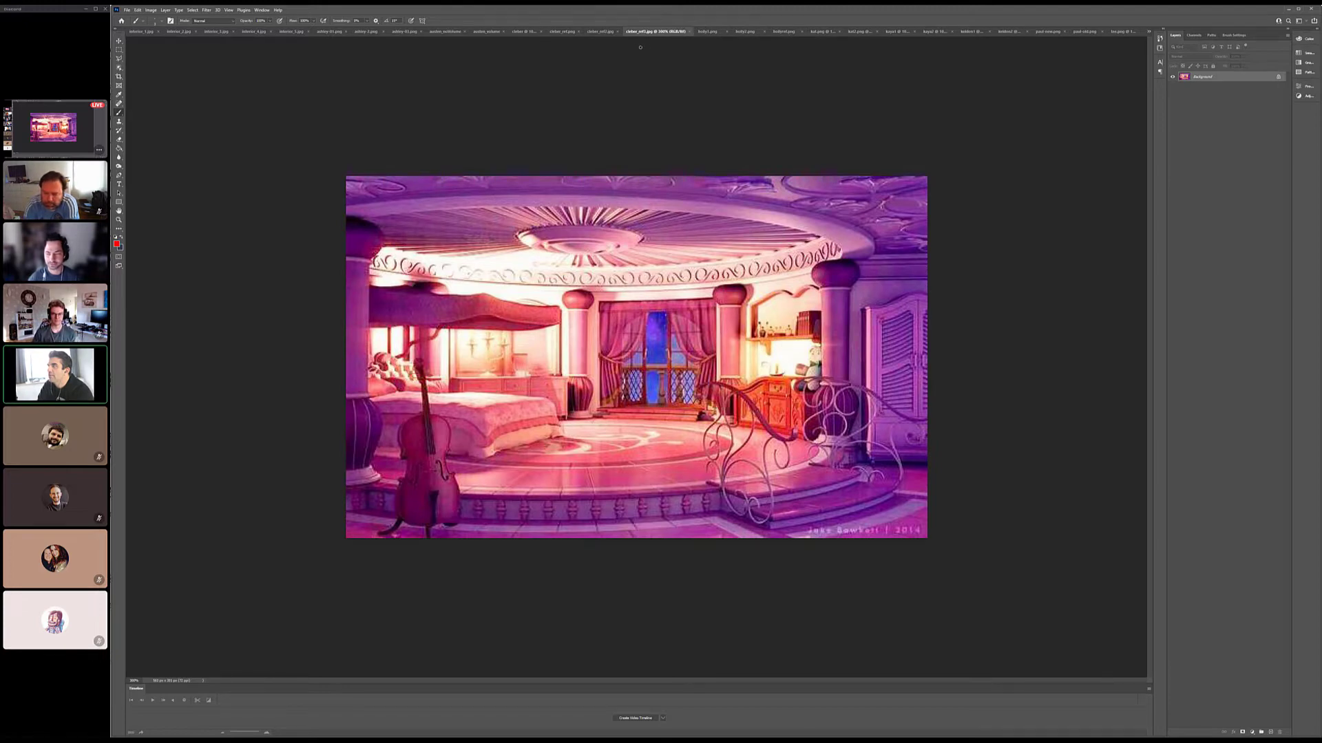
{"action": "key", "text": "ctrl+shift+Tab"}
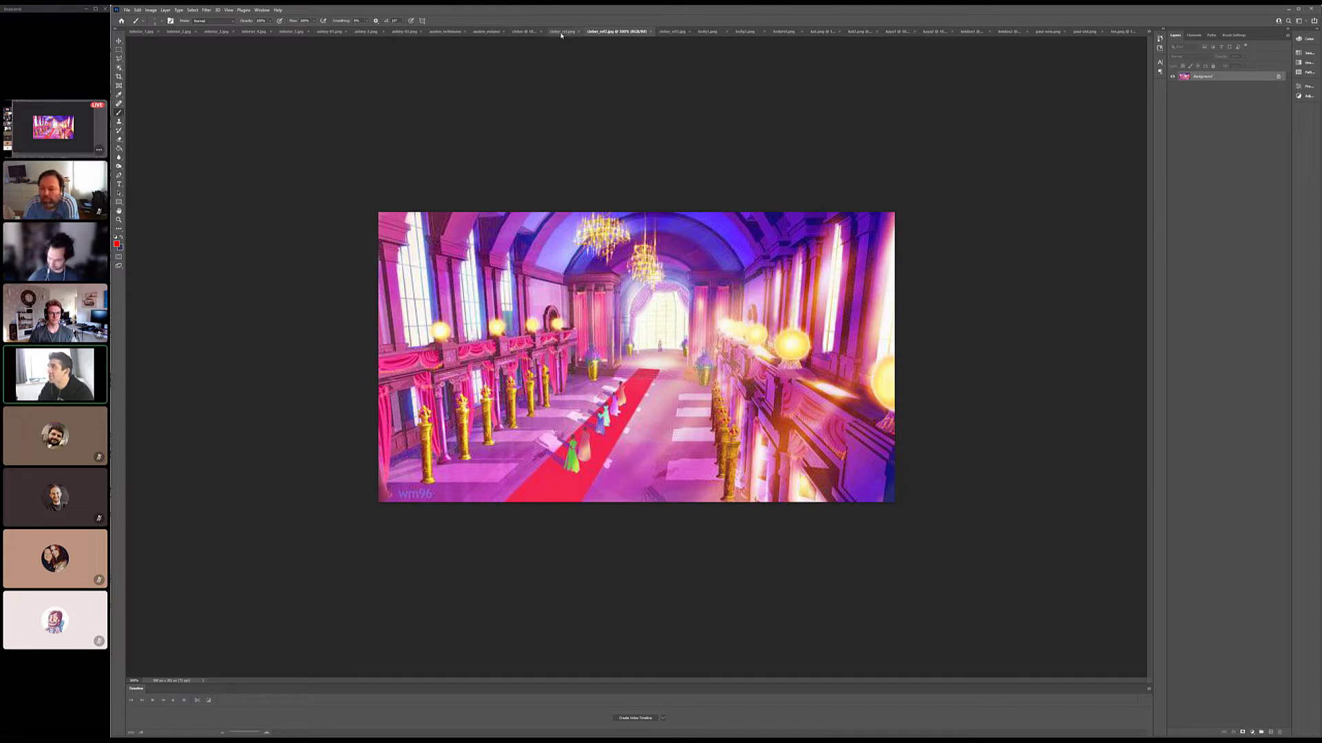
{"action": "left_click", "coordinate": [524, 32]}
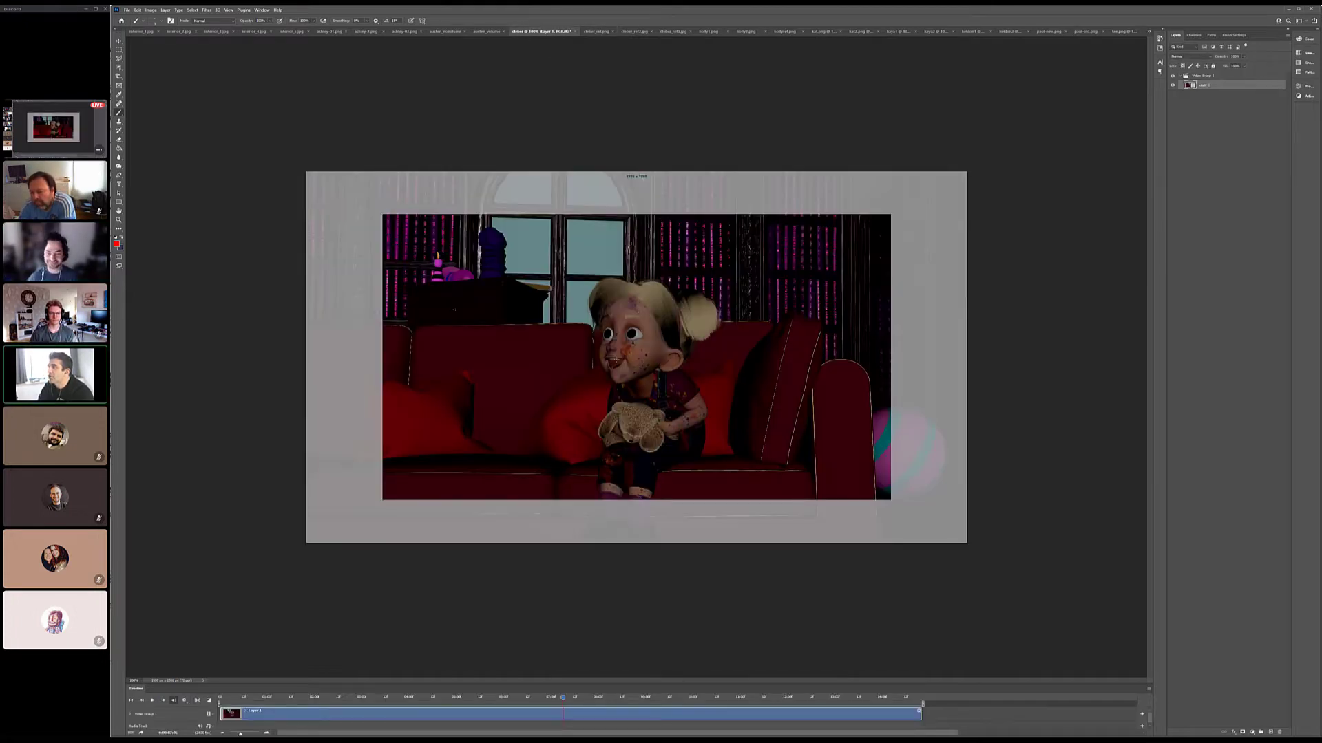
{"action": "left_click", "coordinate": [634, 32]}
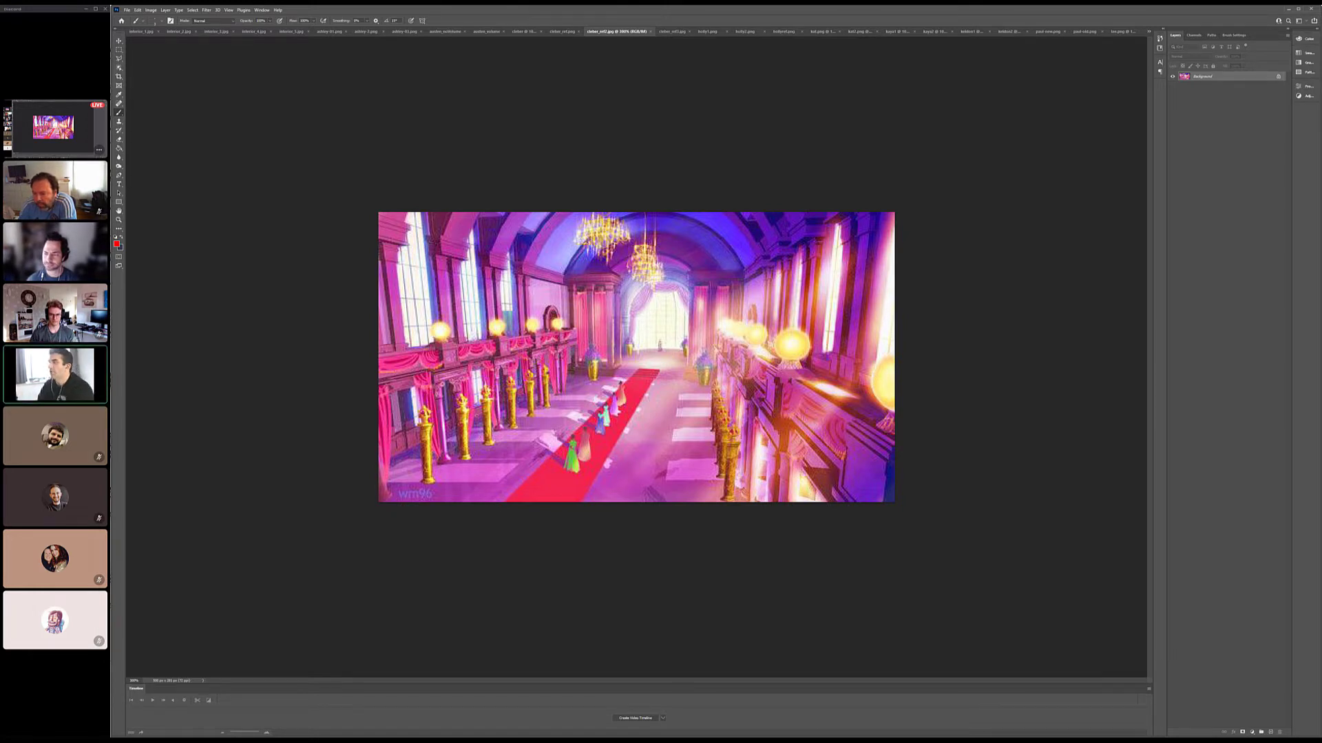
{"action": "left_click", "coordinate": [671, 32]}
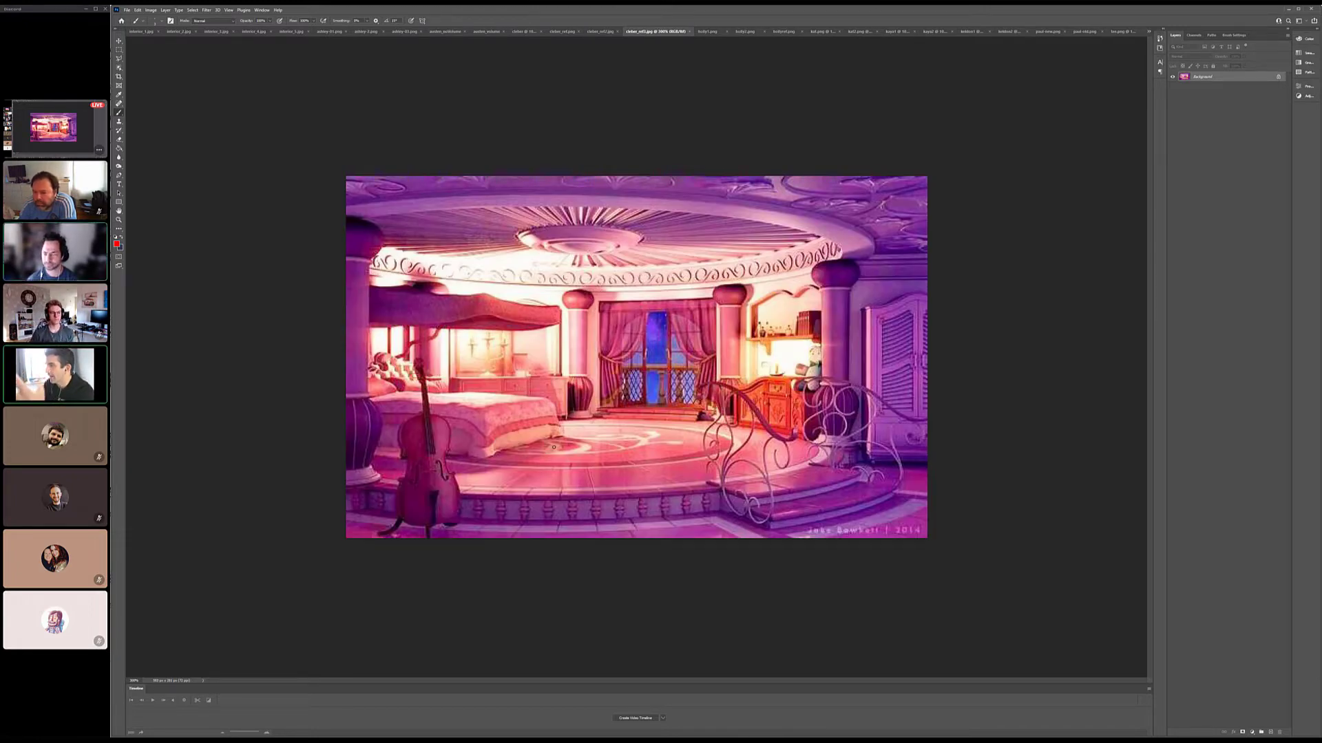
Step: Return to the girl-on-sofa video and play the rest of it, keeping the document open
{"action": "left_click", "coordinate": [525, 31]}
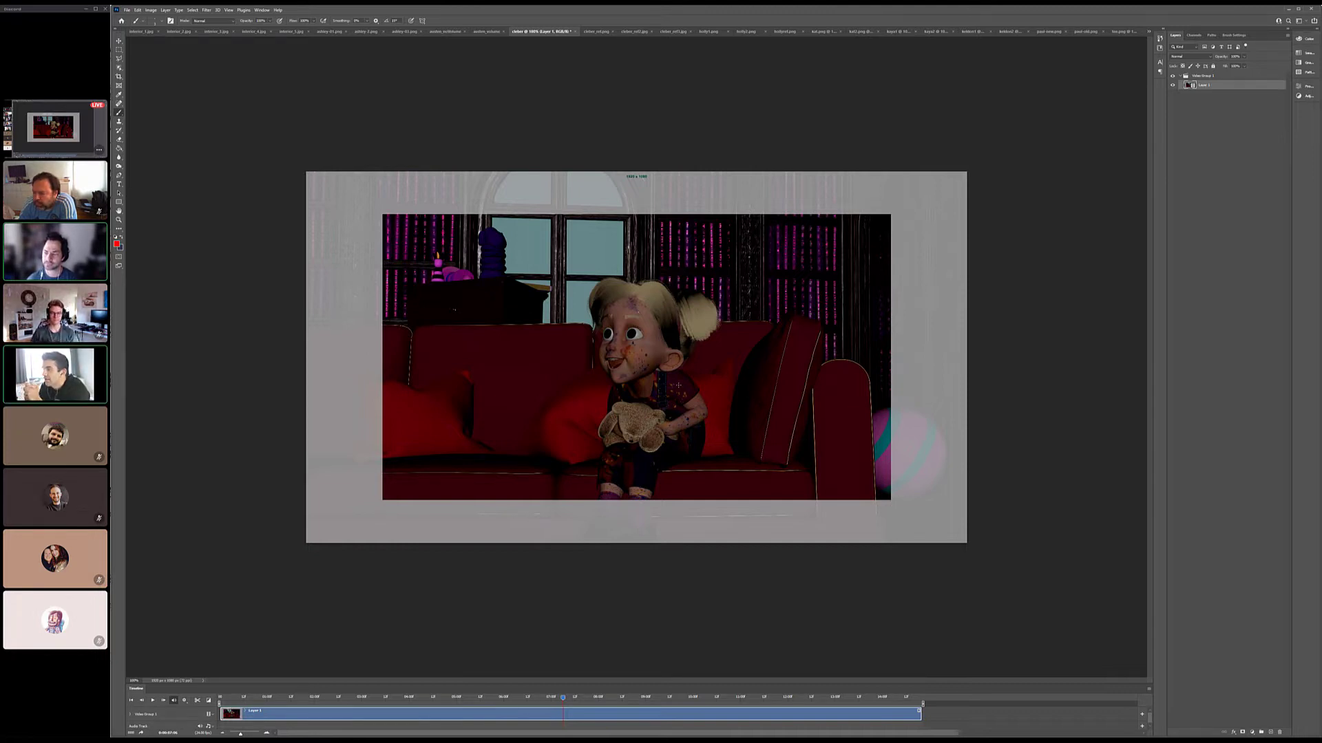
{"action": "key", "text": "space"}
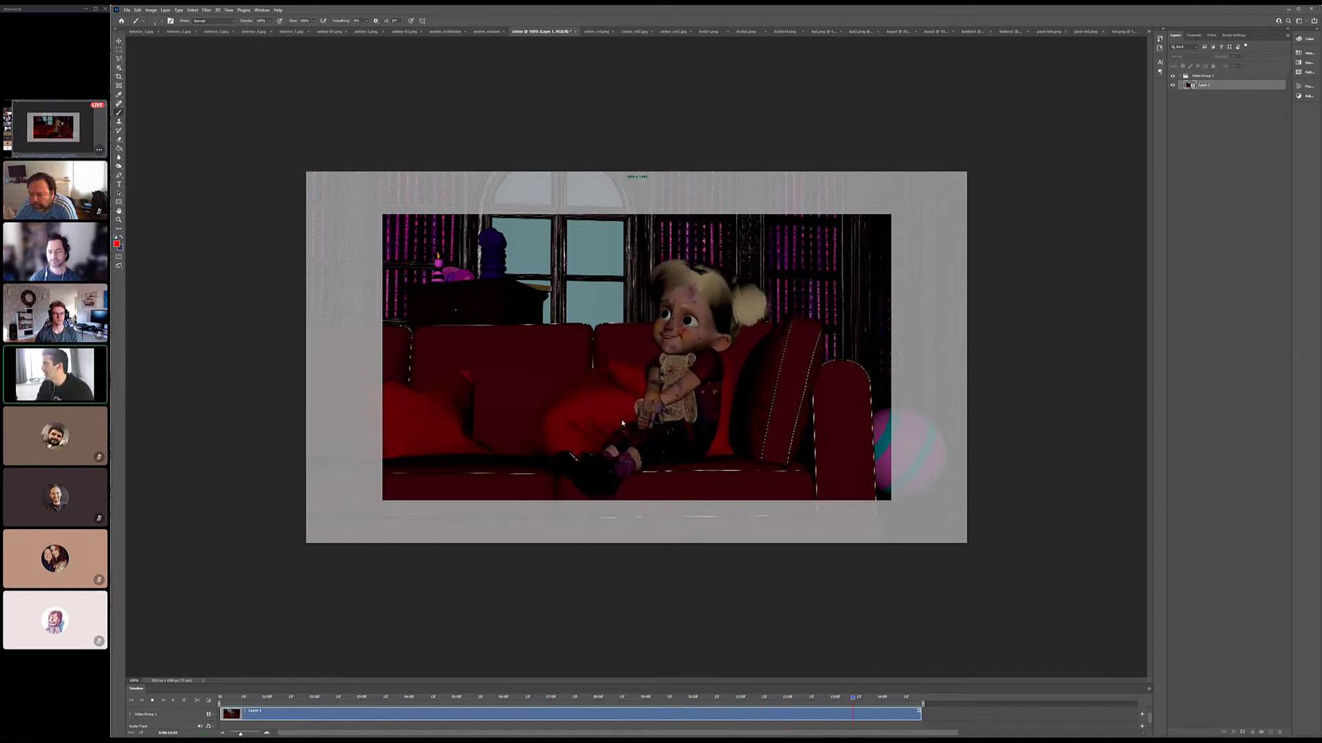
{"action": "left_click", "coordinate": [570, 31]}
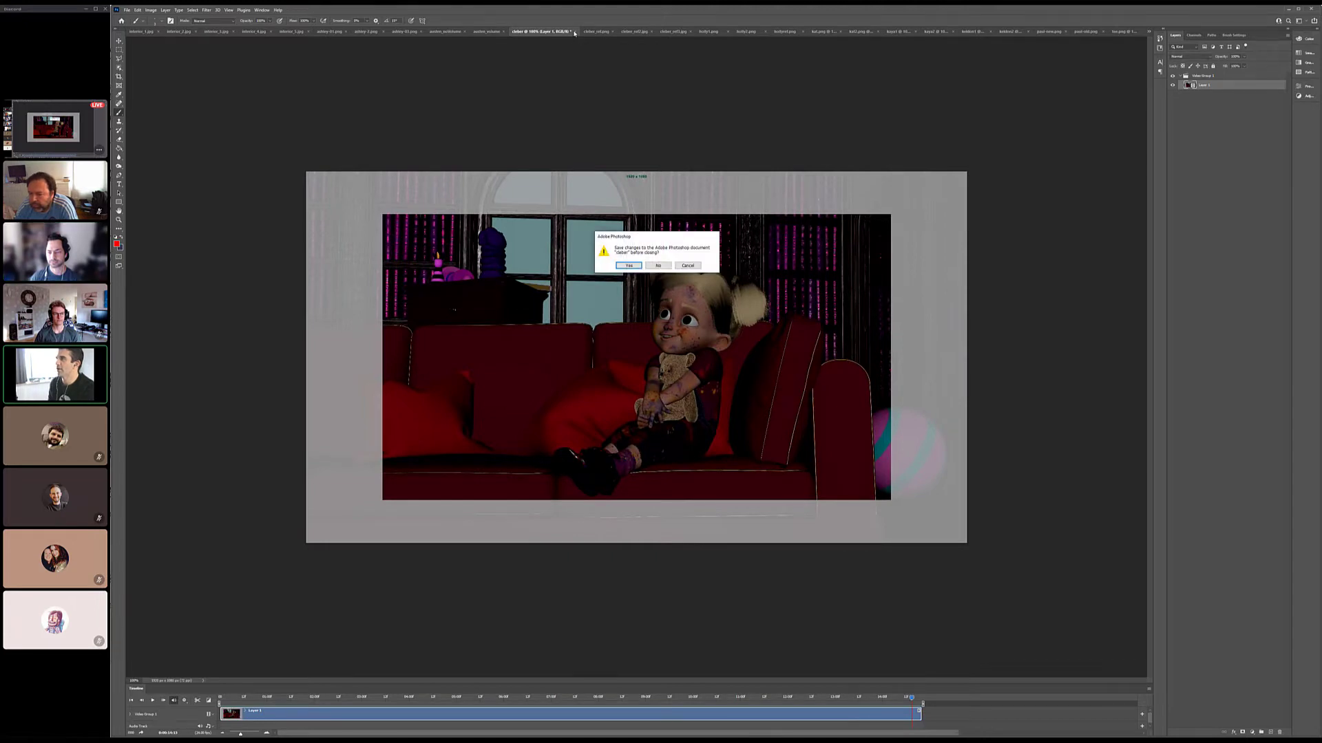
{"action": "left_click", "coordinate": [686, 268]}
Step: Revisit the pink sofa render and the throne hall reference, ending on the bedroom reference
{"action": "left_click", "coordinate": [600, 31]}
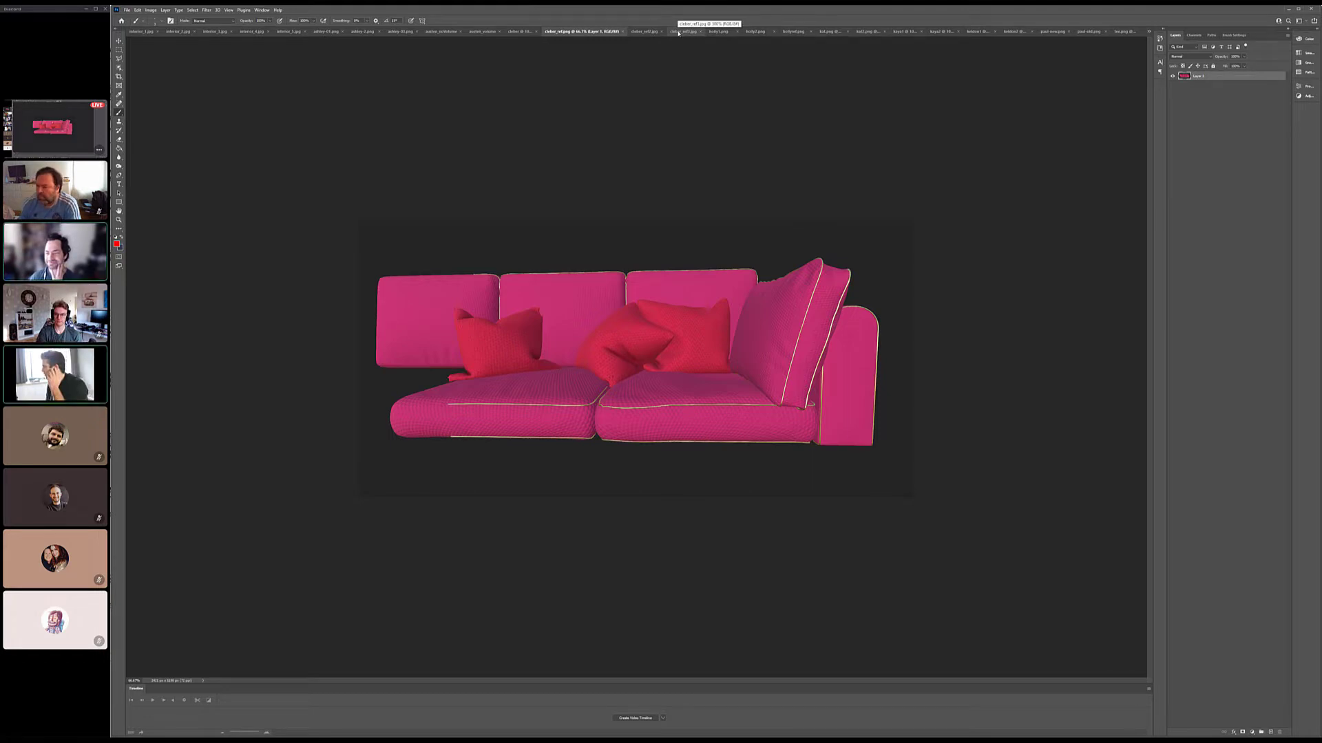
{"action": "left_click", "coordinate": [634, 32]}
{"action": "left_click", "coordinate": [663, 32]}
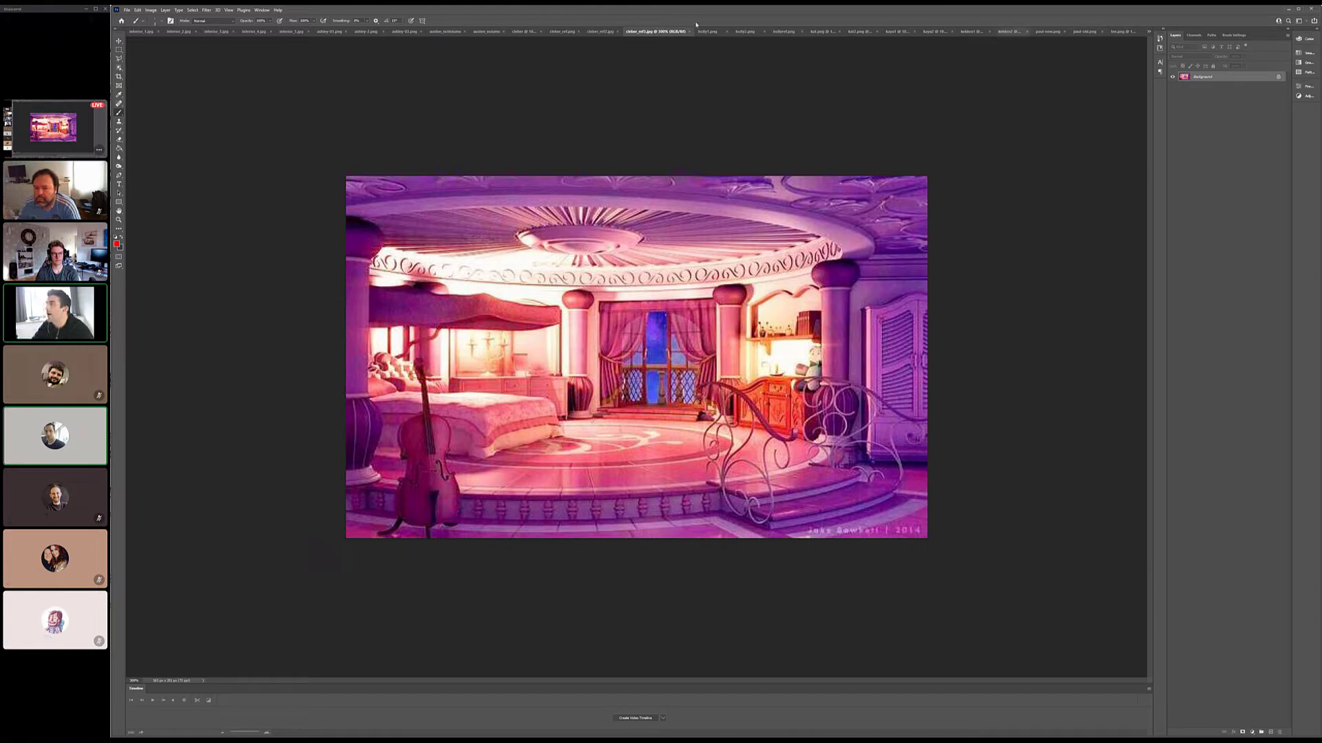
Step: Close the pink sofa render and its throne hall and bedroom references without saving changes
{"action": "left_click", "coordinate": [542, 33]}
{"action": "key", "text": "n"}
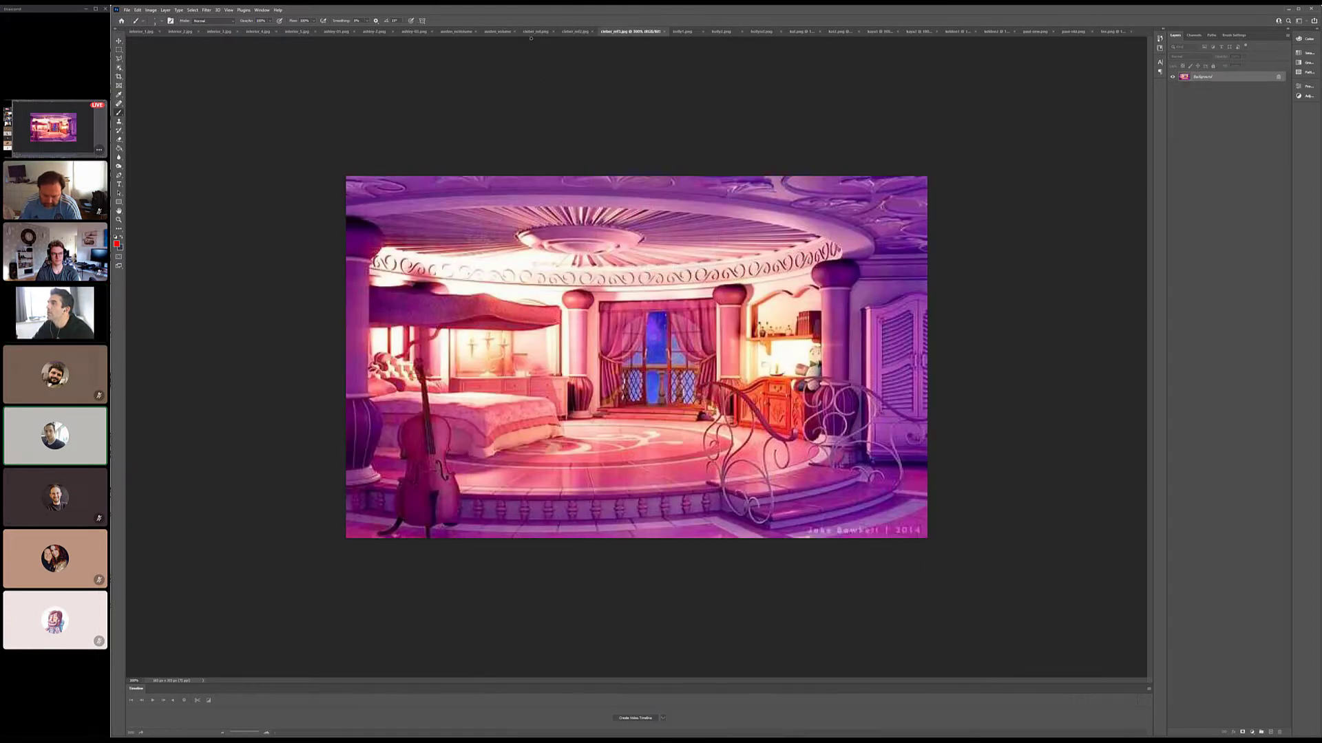
{"action": "left_click", "coordinate": [553, 32]}
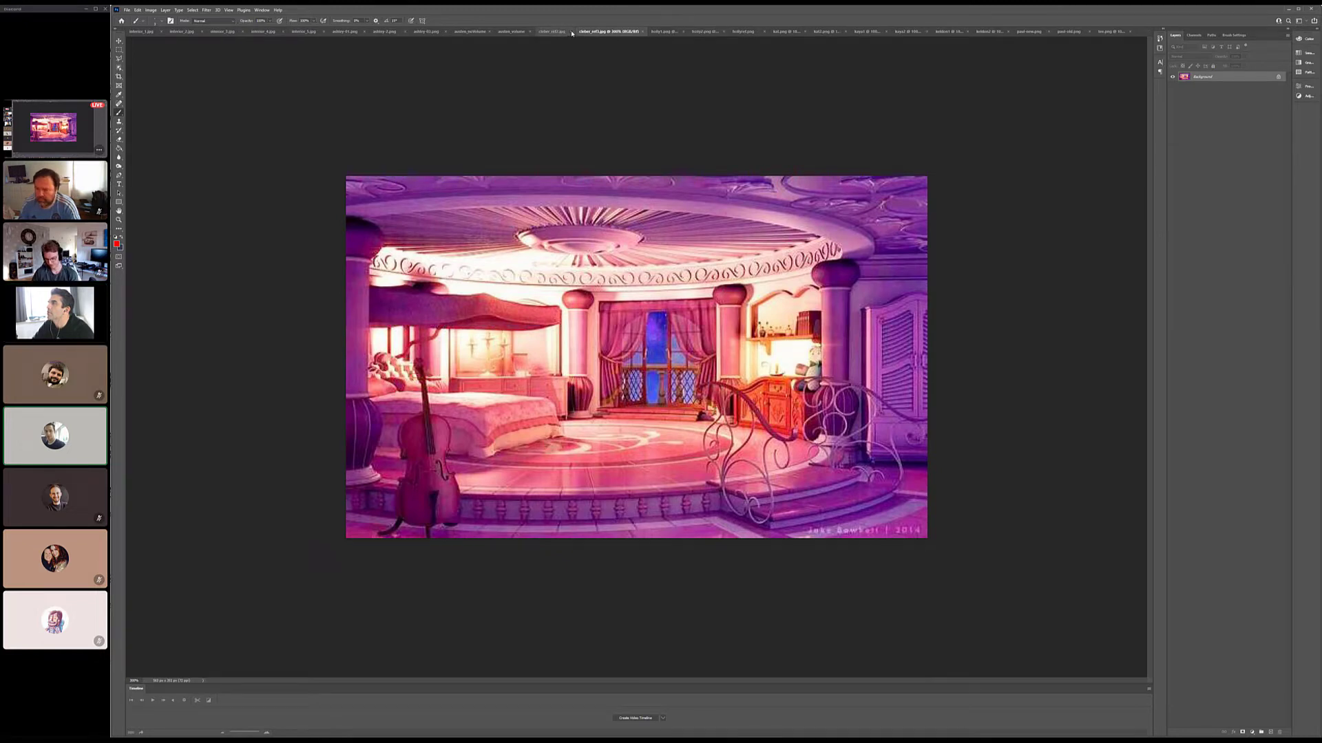
{"action": "left_click", "coordinate": [571, 32]}
{"action": "left_click", "coordinate": [601, 32]}
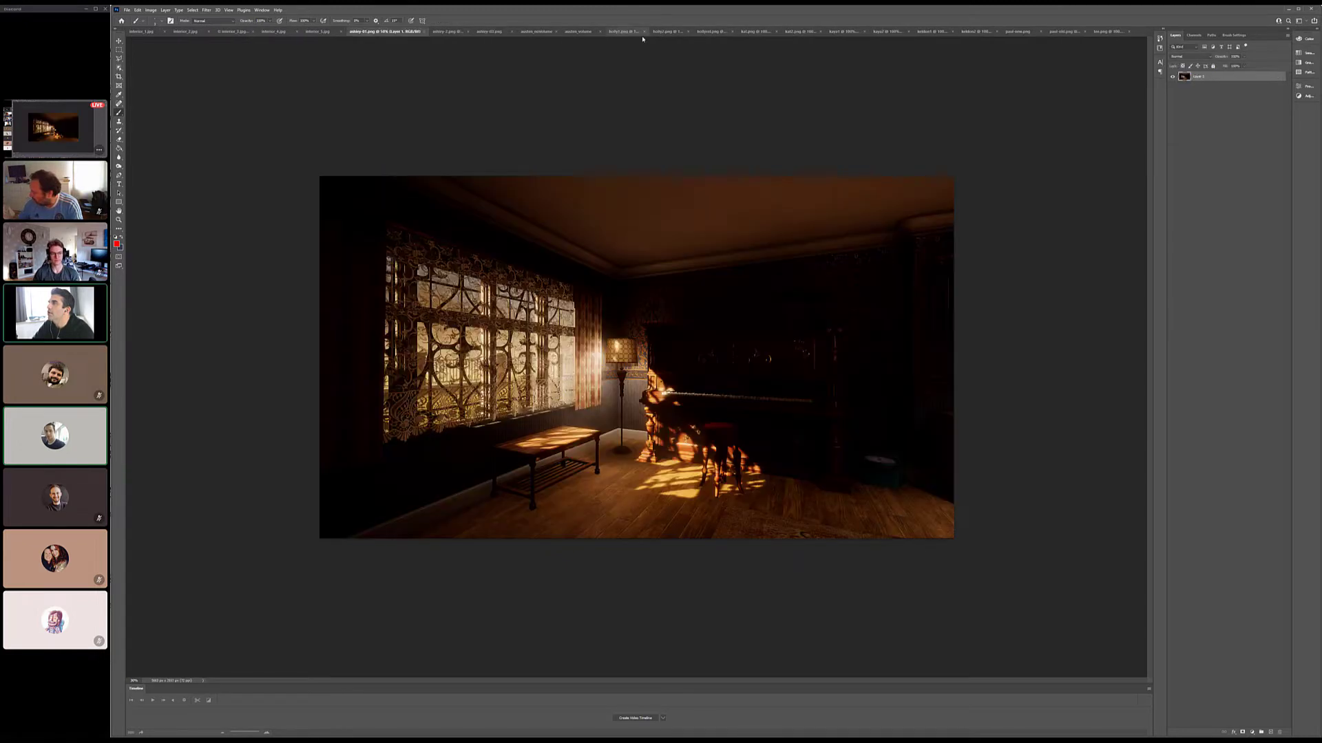
Step: Look over the motorcycle courtyard render and the blue creature render, returning to the motorcycle scene
{"action": "left_click", "coordinate": [755, 32]}
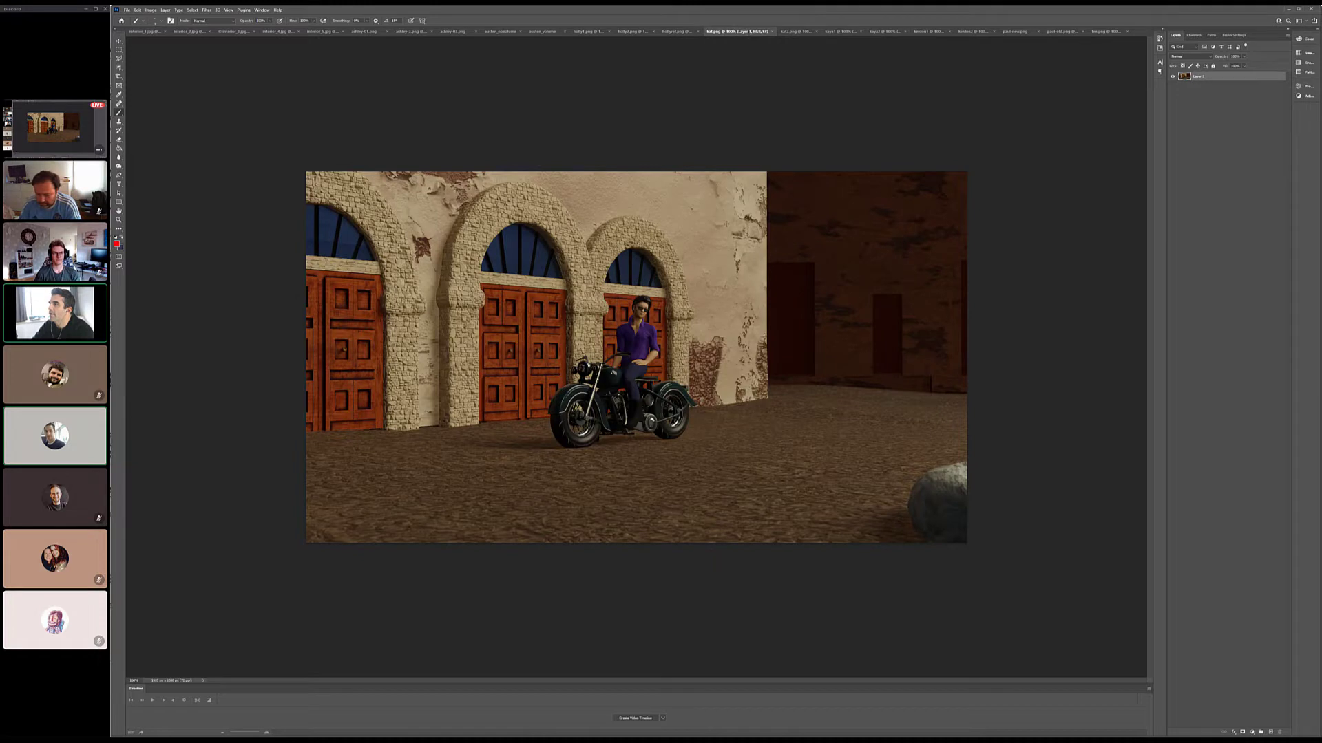
{"action": "left_click", "coordinate": [791, 32]}
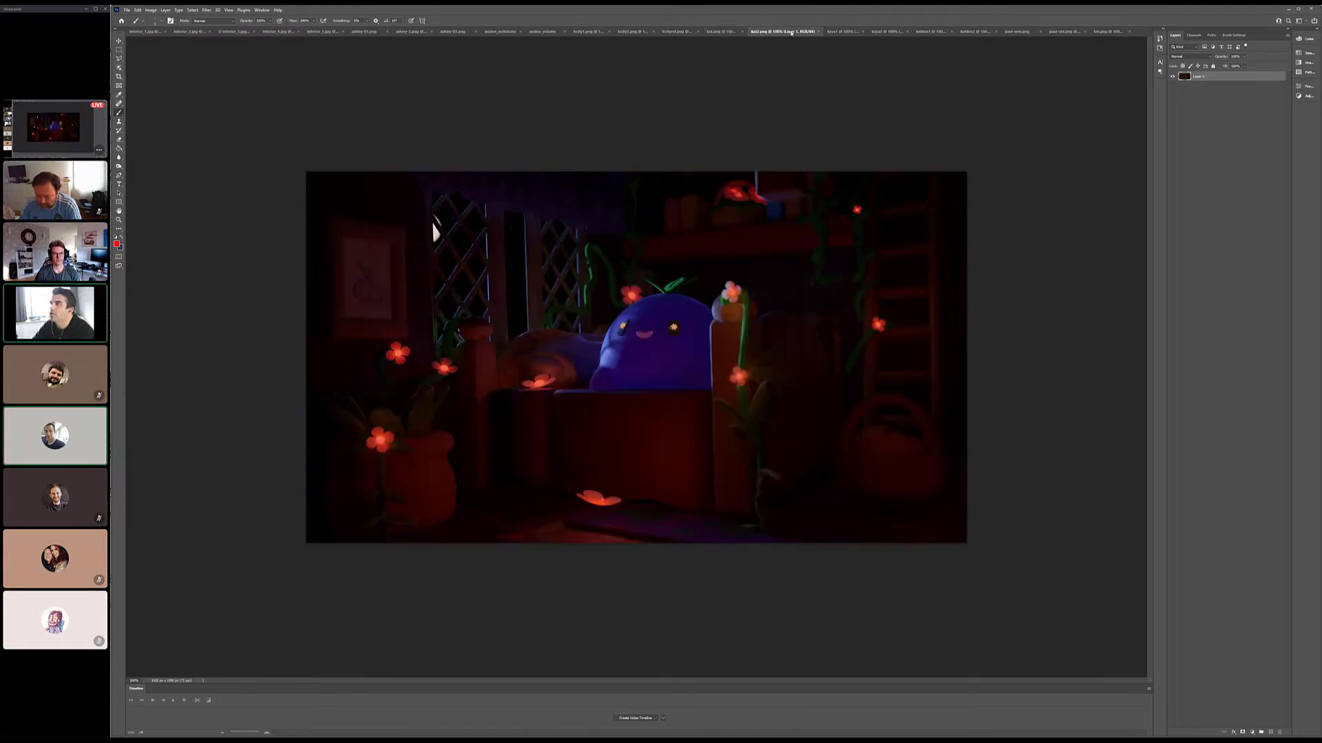
{"action": "left_click", "coordinate": [729, 32]}
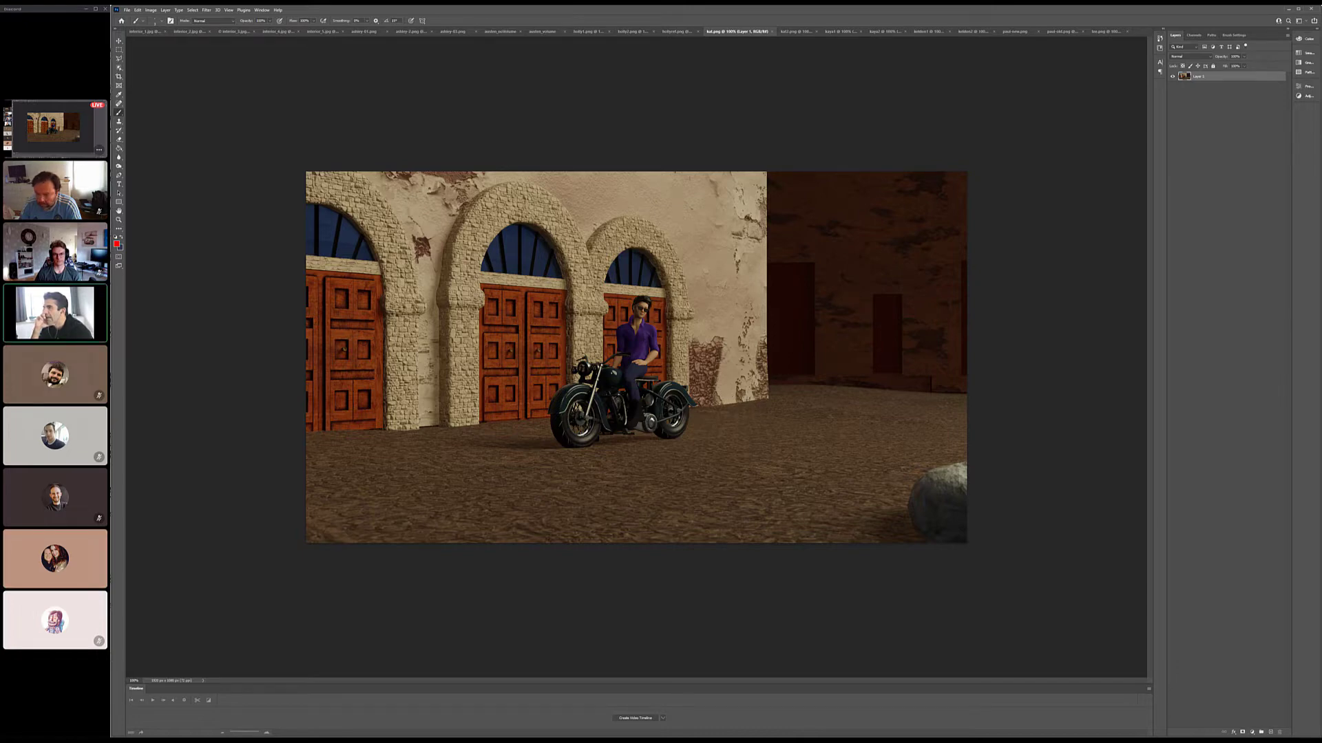
Step: Trace the lit wall's corner edge and the leftmost door's vertical edge with red brush strokes, and undo the strokes
{"action": "left_click_drag", "start_coordinate": [766, 173], "coordinate": [772, 403]}
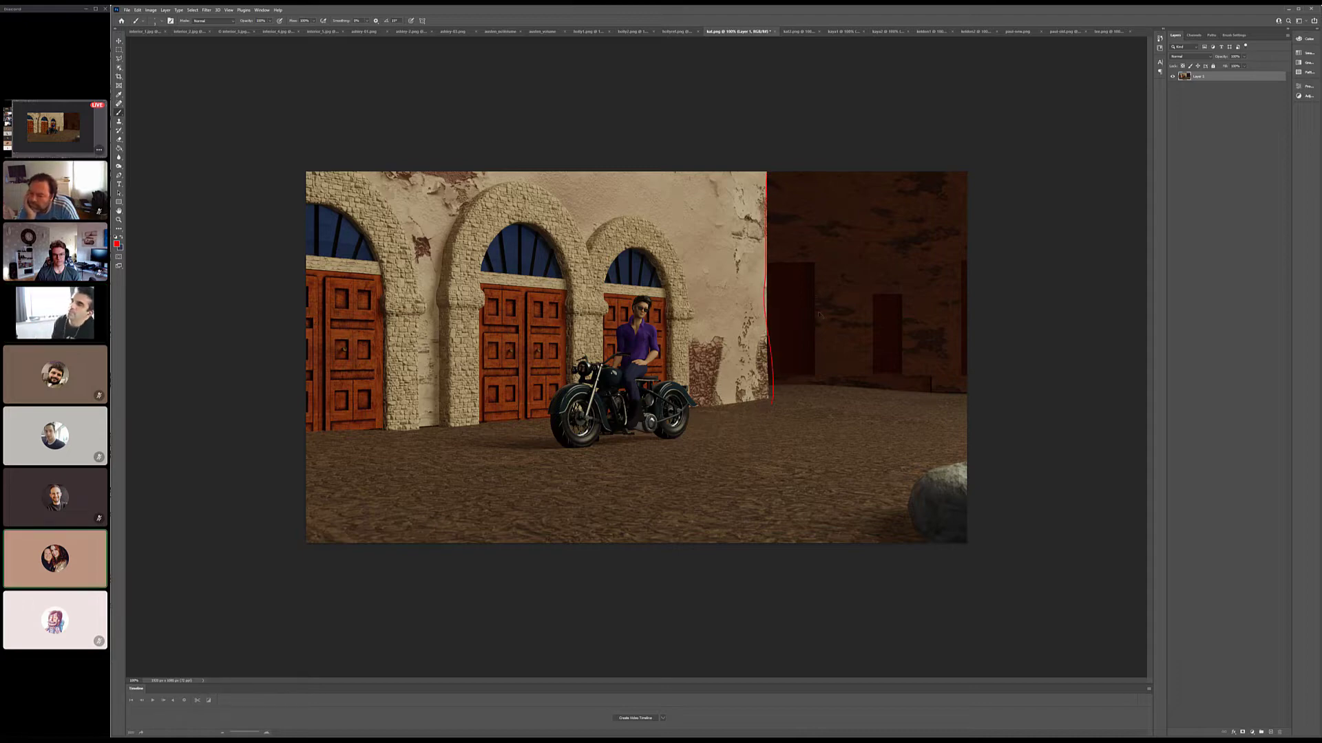
{"action": "key", "text": "ctrl+z"}
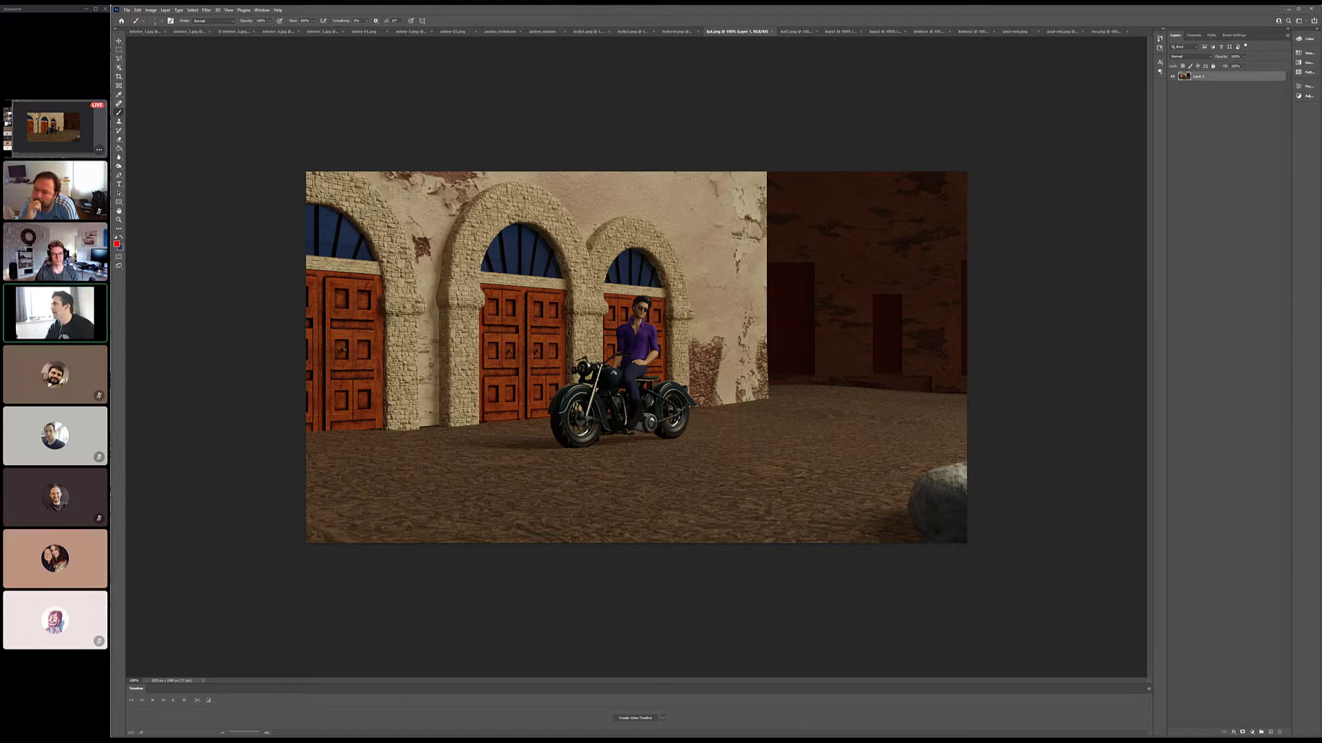
{"action": "left_click_drag", "start_coordinate": [384, 295], "coordinate": [386, 428]}
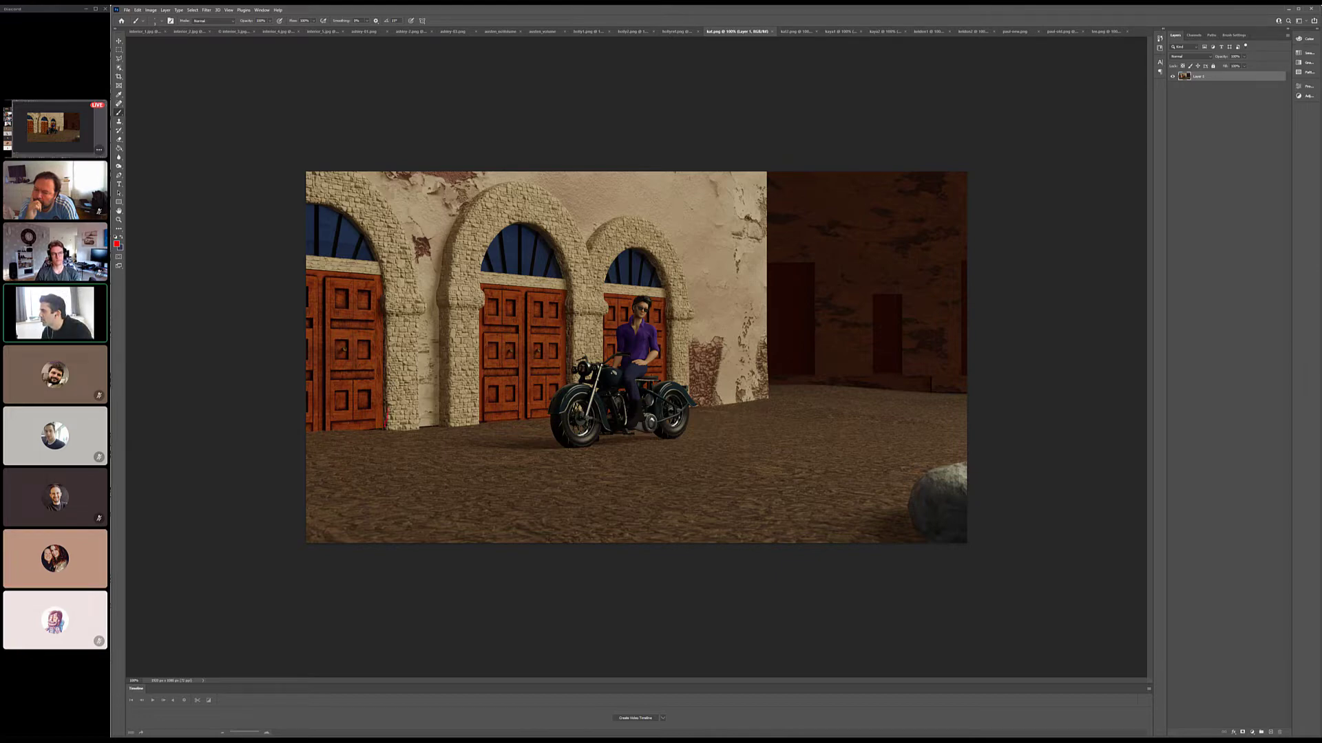
{"action": "left_click_drag", "start_coordinate": [383, 276], "coordinate": [381, 431]}
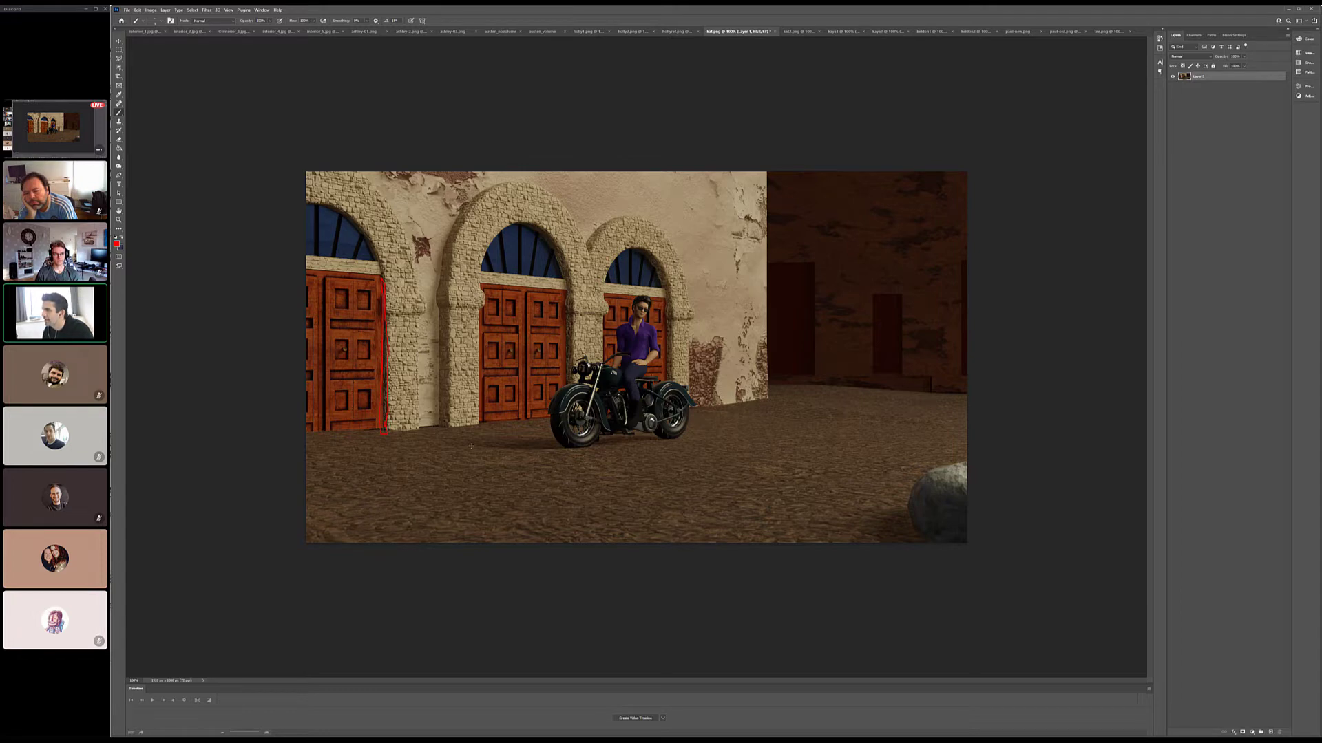
{"action": "key", "text": "ctrl+z"}
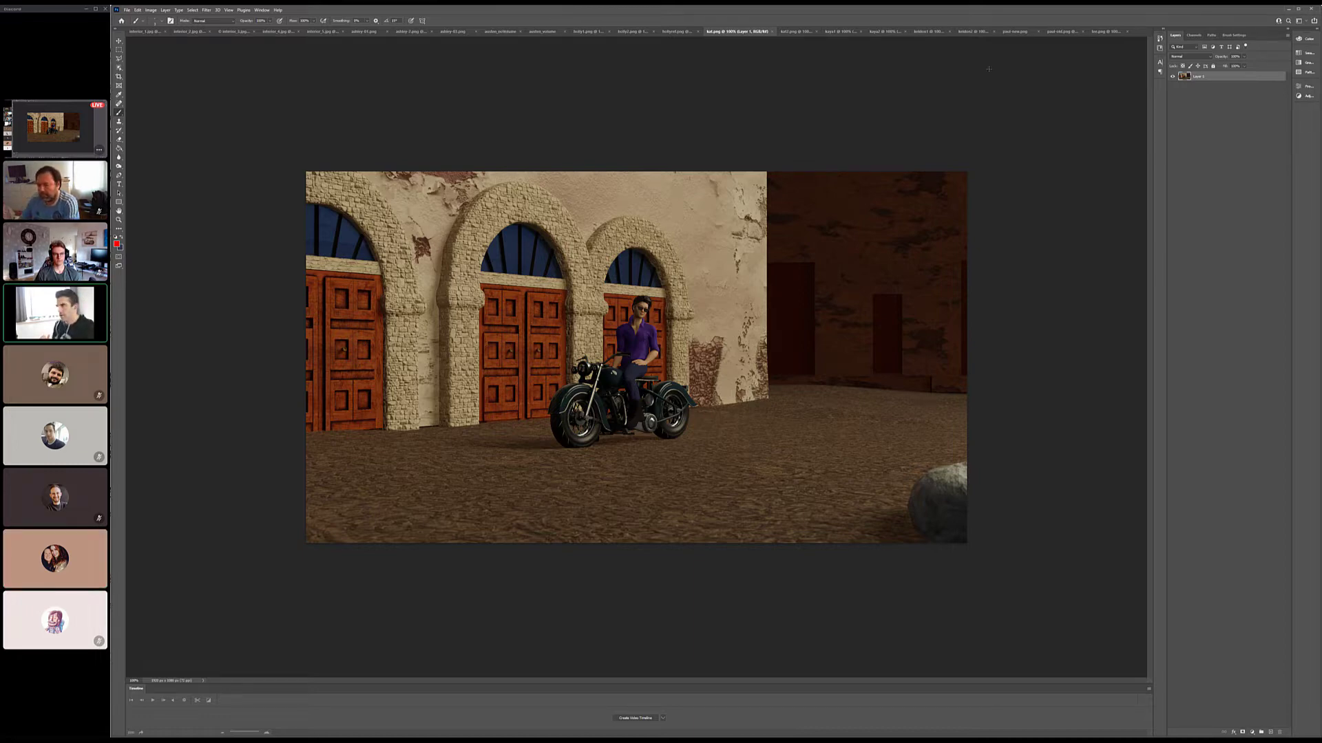
Step: Mark the dark background building of the motorcycle render with loose red brush strokes, and undo them
{"action": "left_click_drag", "start_coordinate": [879, 188], "coordinate": [965, 310]}
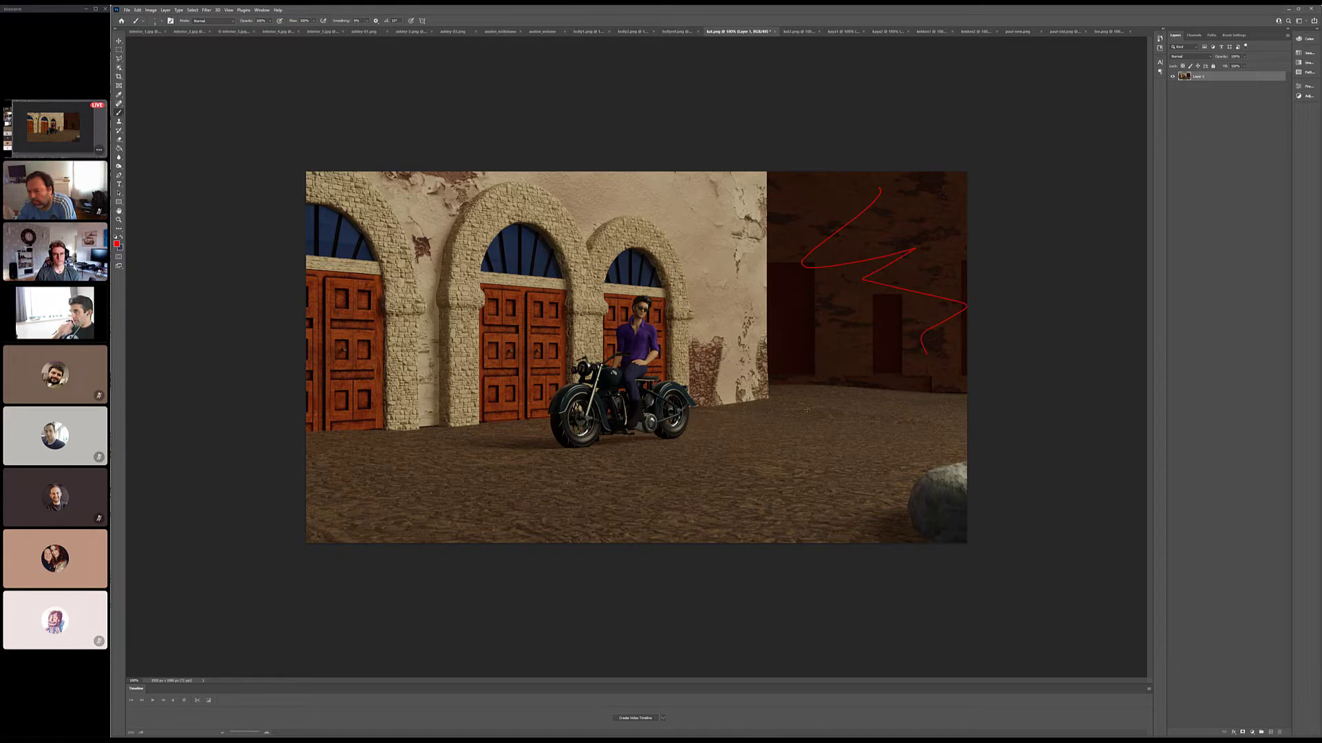
{"action": "key", "text": "ctrl+z"}
{"action": "mouse_move", "coordinate": [783, 173]}
{"action": "left_mouse_down"}
{"action": "mouse_move", "coordinate": [815, 379]}
{"action": "mouse_move", "coordinate": [967, 372]}
{"action": "left_mouse_up"}
{"action": "key", "text": "ctrl+z"}
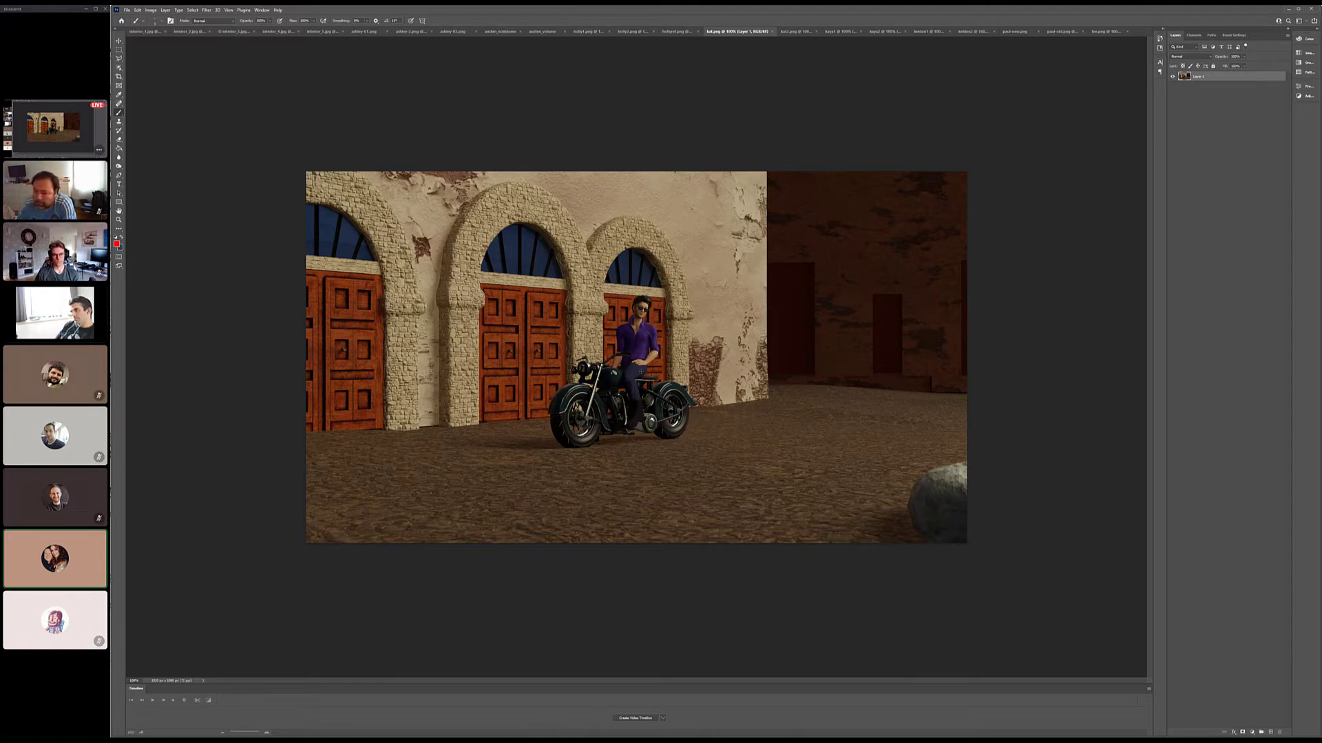
Step: Examine the man on the motorcycle up close and compare him with the whole courtyard composition
{"action": "scroll", "coordinate": [641, 372], "scroll_direction": "up", "scroll_amount": 5}
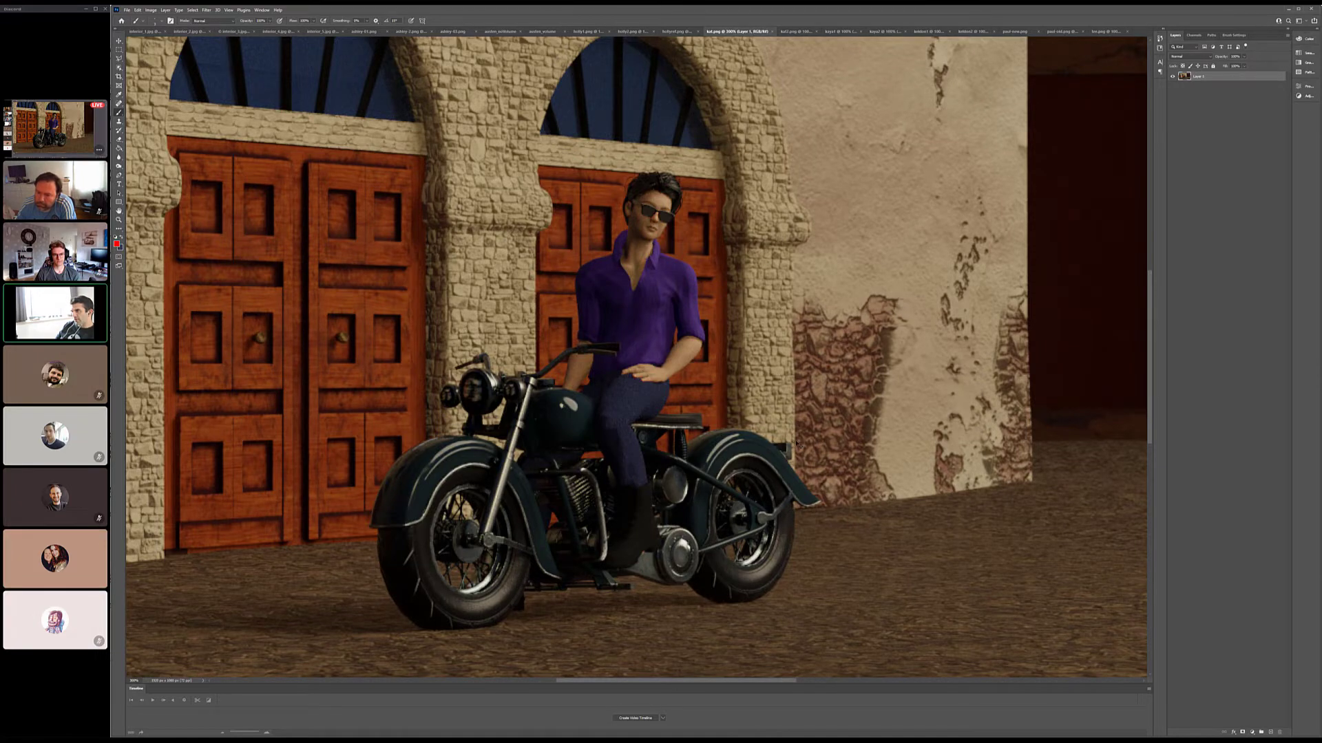
{"action": "scroll", "coordinate": [798, 444], "scroll_direction": "down", "scroll_amount": 4}
{"action": "scroll", "coordinate": [796, 444], "scroll_direction": "up", "scroll_amount": 2}
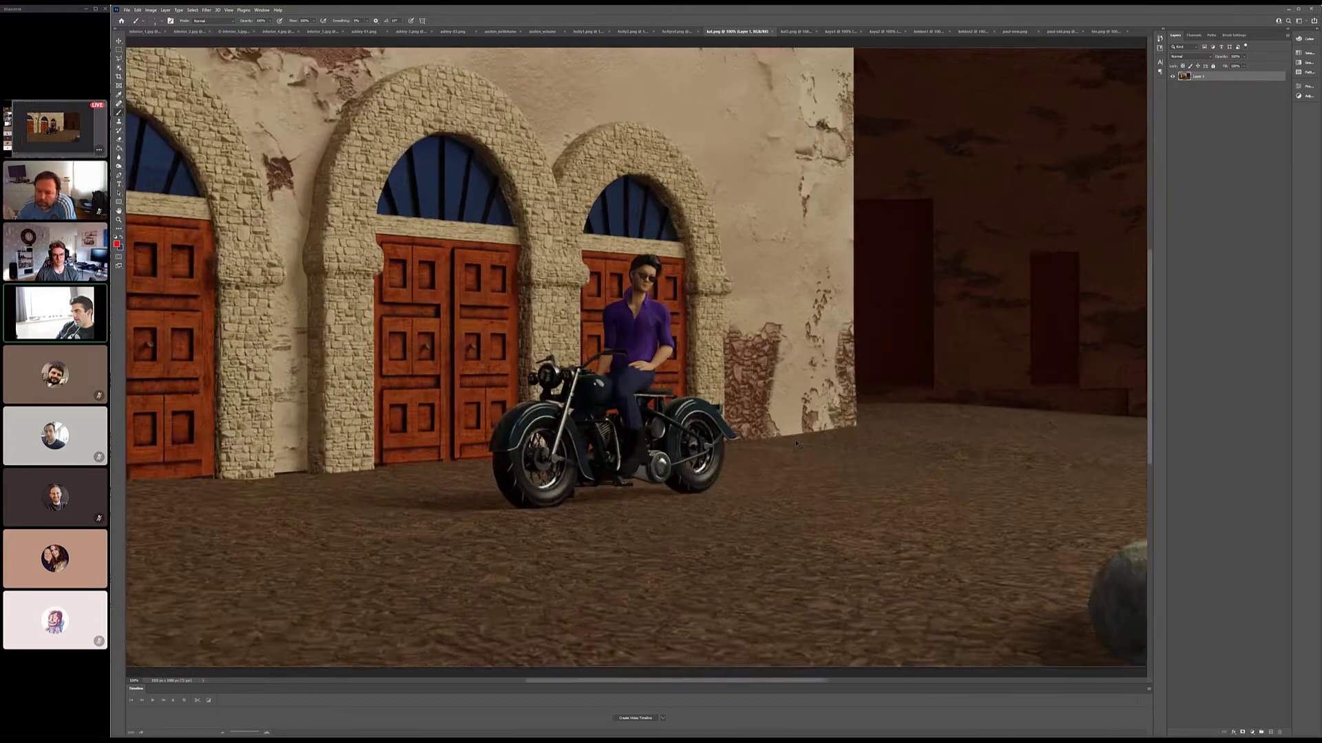
{"action": "scroll", "coordinate": [797, 444], "scroll_direction": "down", "scroll_amount": 2}
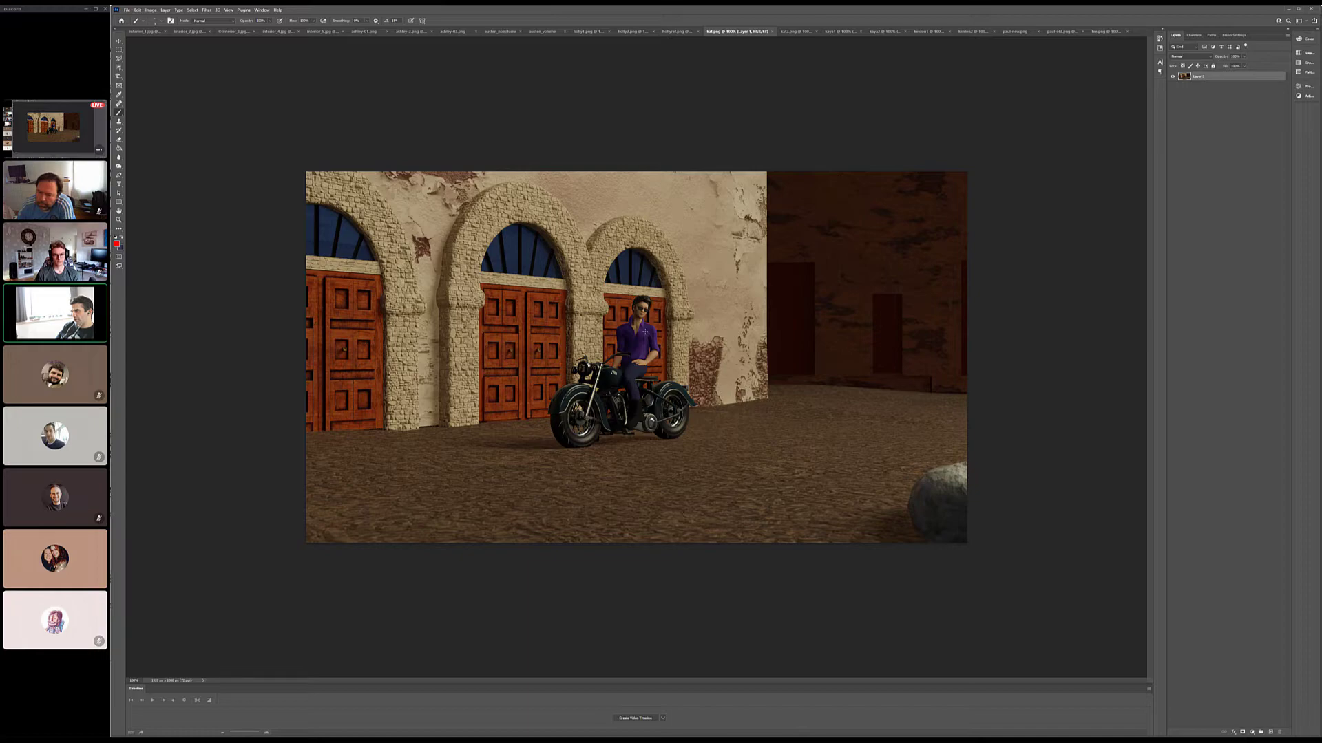
{"action": "scroll", "coordinate": [646, 331], "scroll_direction": "up", "scroll_amount": 5}
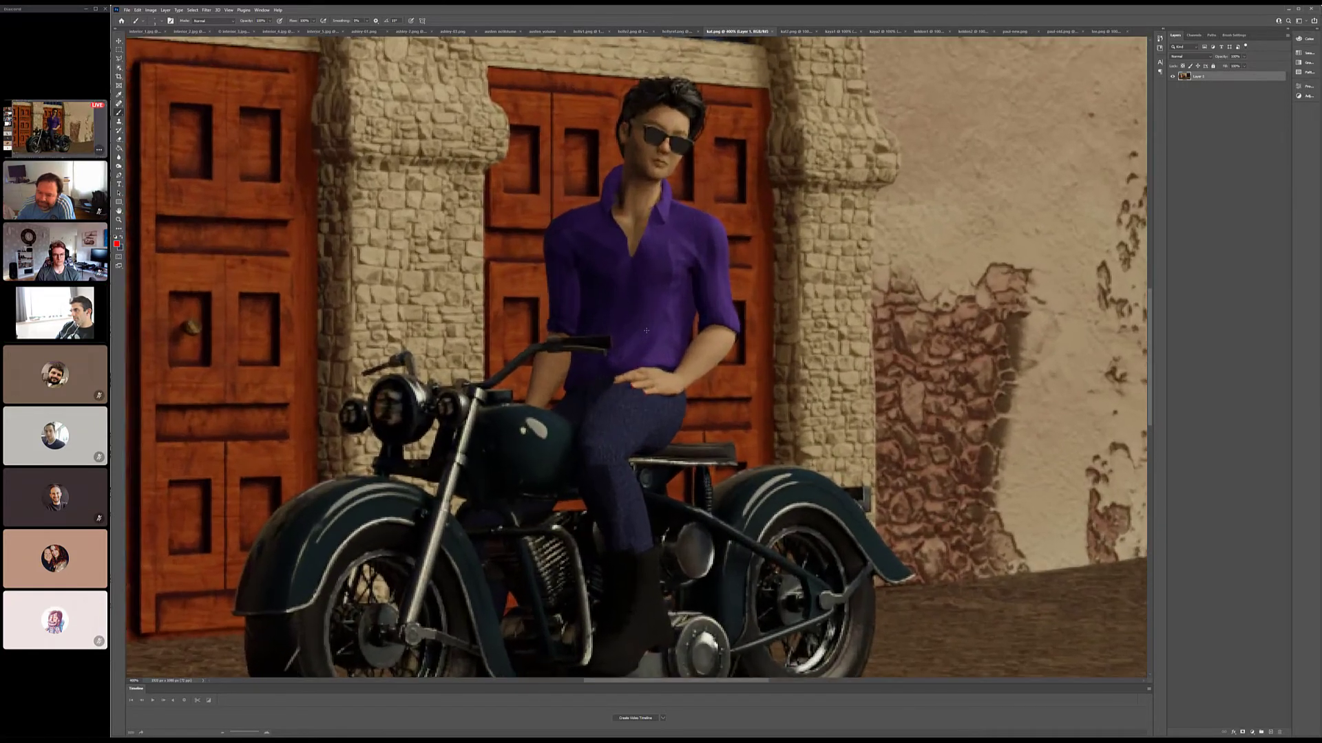
{"action": "scroll", "coordinate": [646, 331], "scroll_direction": "up", "scroll_amount": 1}
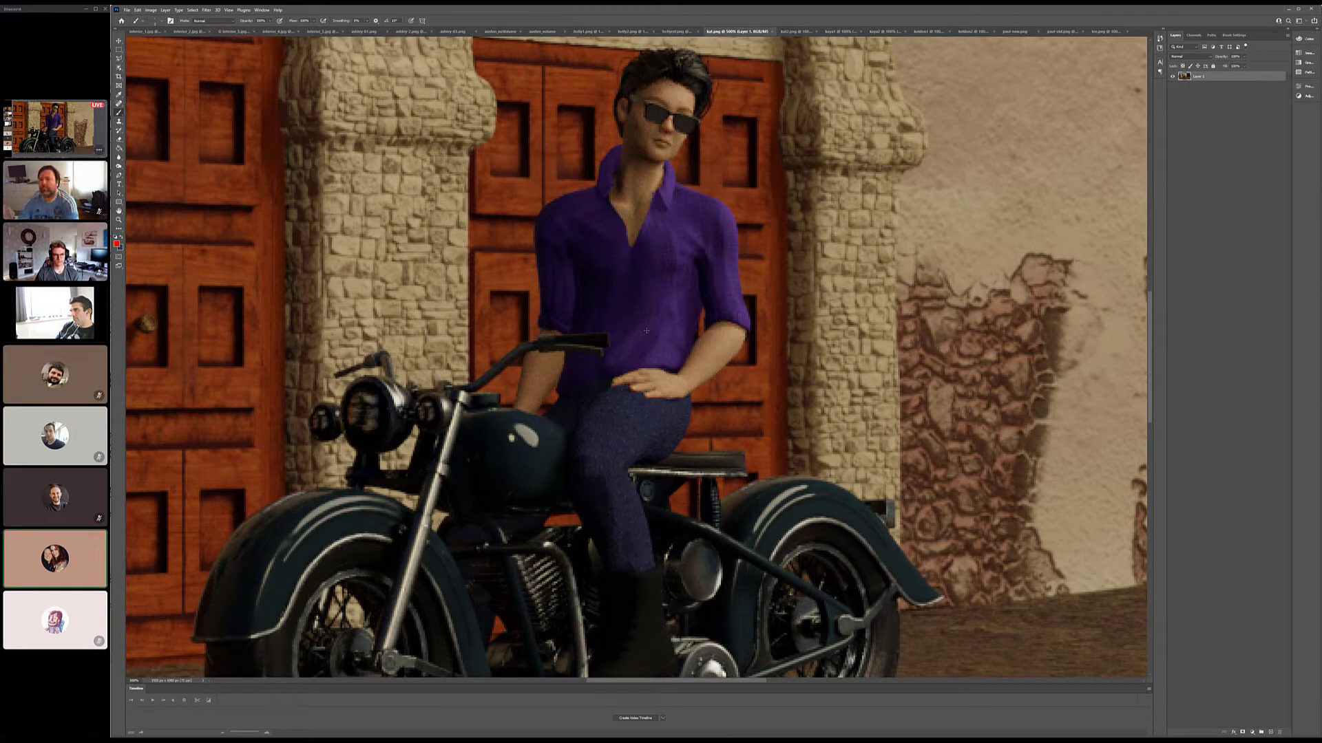
{"action": "scroll", "coordinate": [647, 331], "scroll_direction": "down", "scroll_amount": 6}
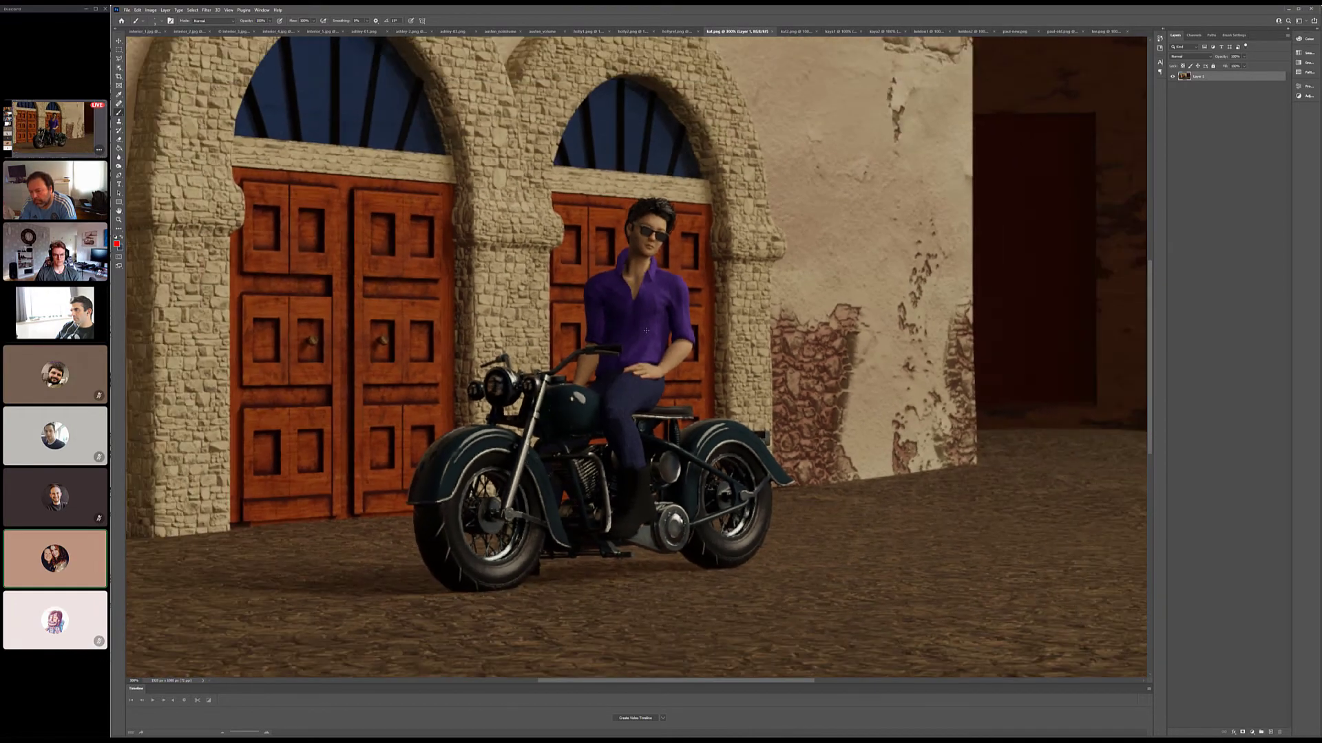
{"action": "scroll", "coordinate": [647, 331], "scroll_direction": "up", "scroll_amount": 2}
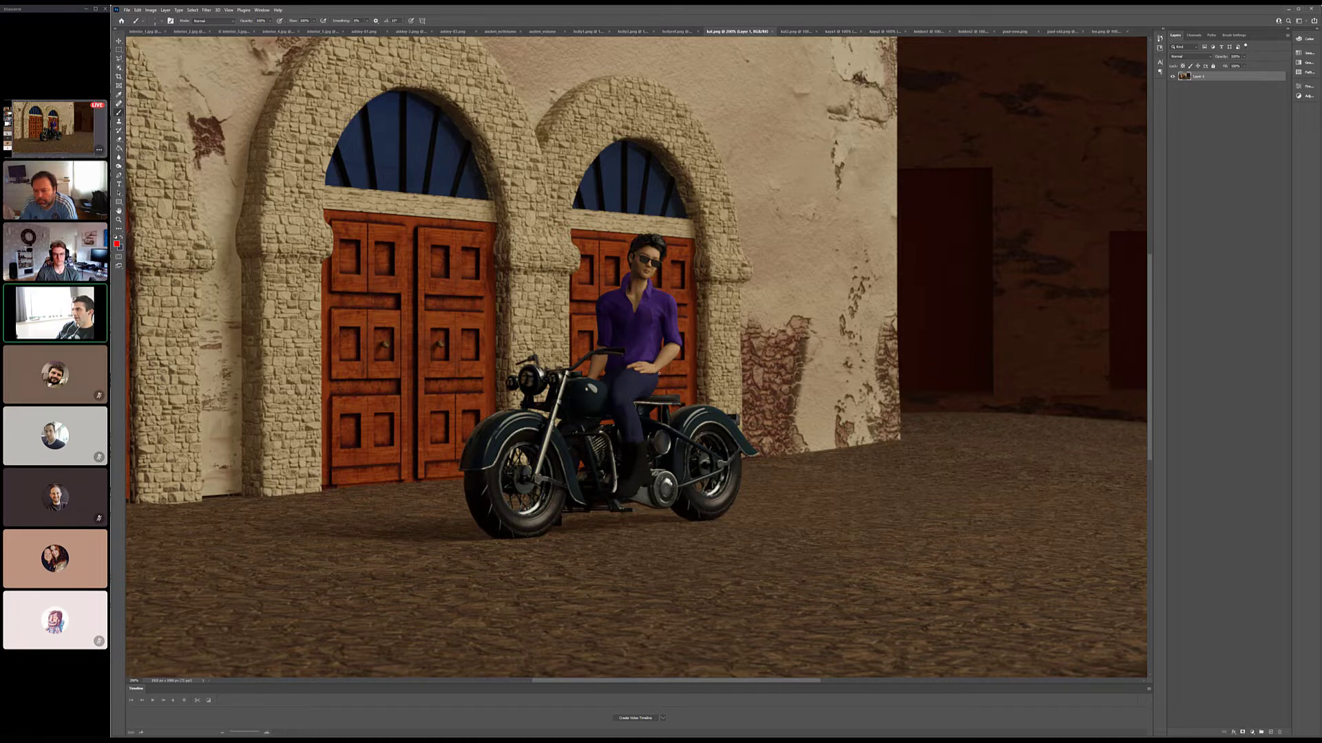
Step: Sketch red contour strokes over the seated man's hip and legs, and undo them
{"action": "mouse_move", "coordinate": [657, 366]}
{"action": "left_mouse_down"}
{"action": "mouse_move", "coordinate": [636, 398]}
{"action": "mouse_move", "coordinate": [640, 439]}
{"action": "left_mouse_up"}
{"action": "left_click_drag", "start_coordinate": [620, 384], "coordinate": [641, 430]}
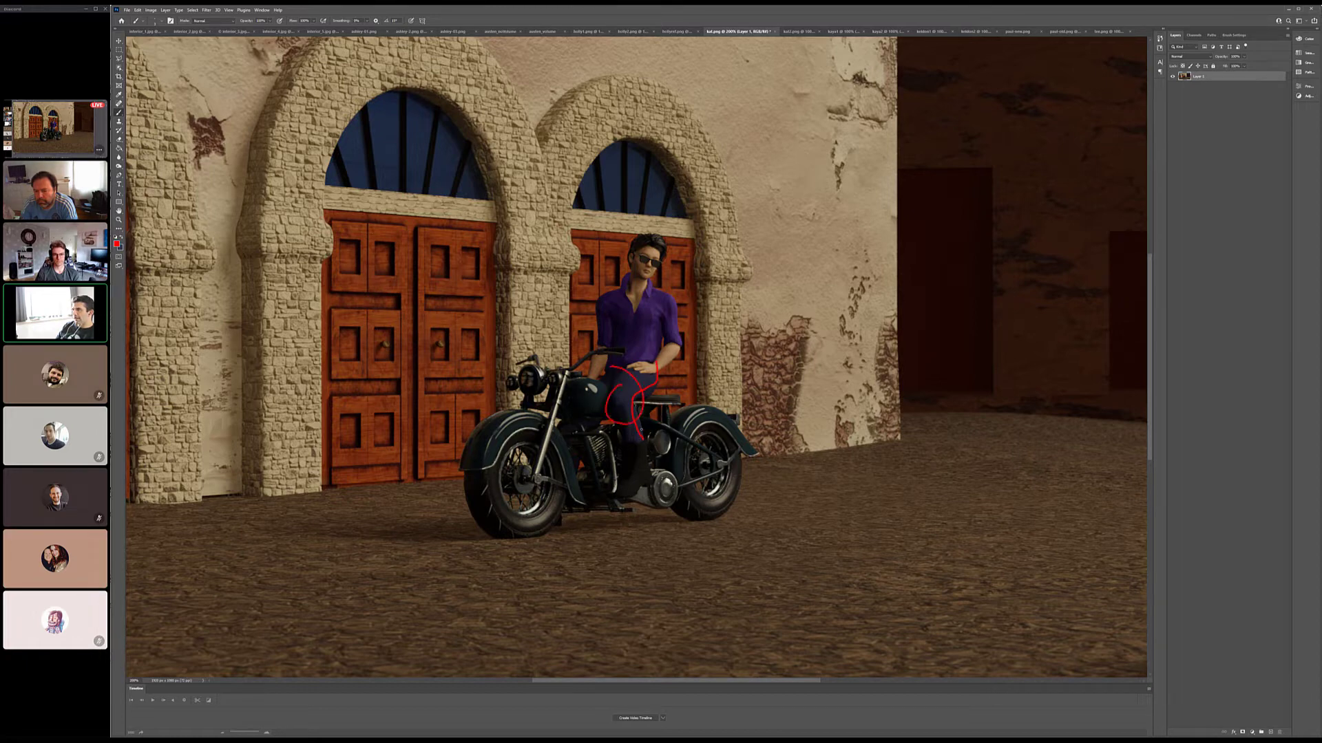
{"action": "key", "text": "ctrl+z"}
{"action": "key", "text": "ctrl+z"}
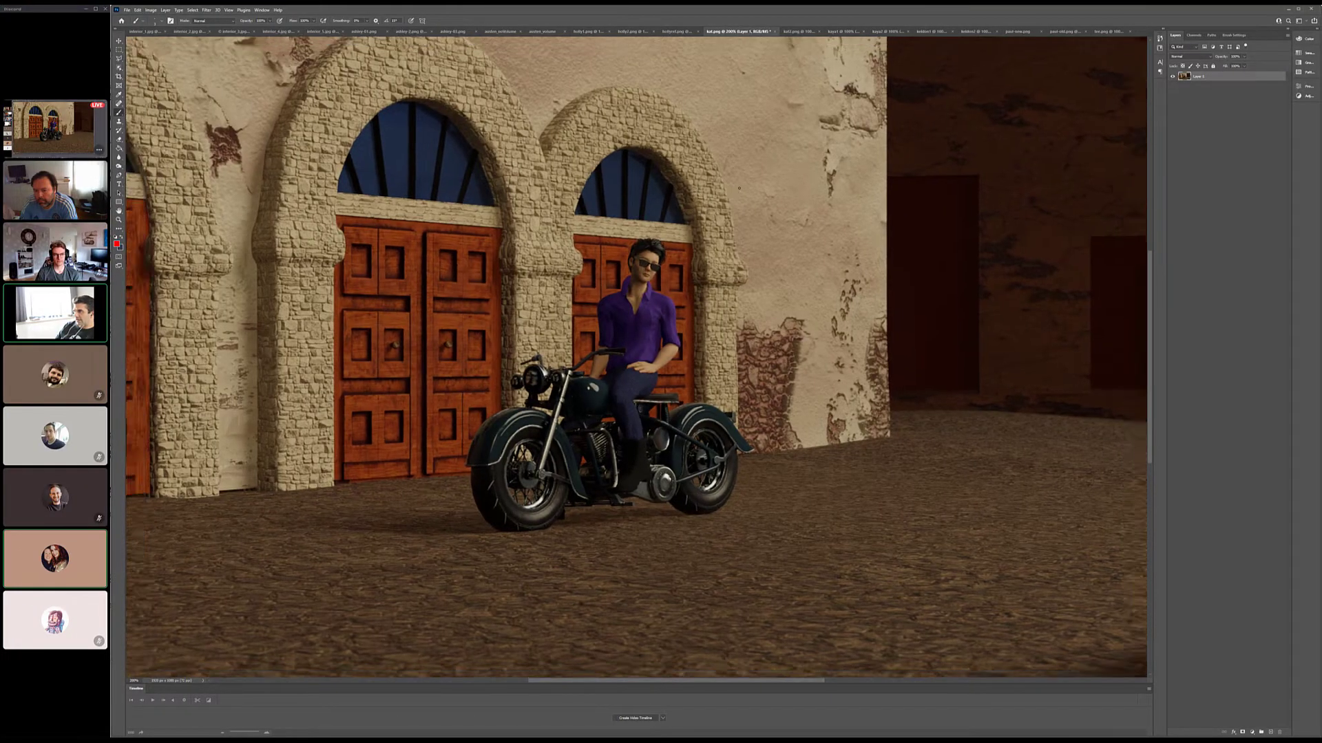
Step: Mark the ground before the doors and the wall between the arches with temporary red strokes on the full motorcycle render
{"action": "key", "text": "ctrl+minus"}
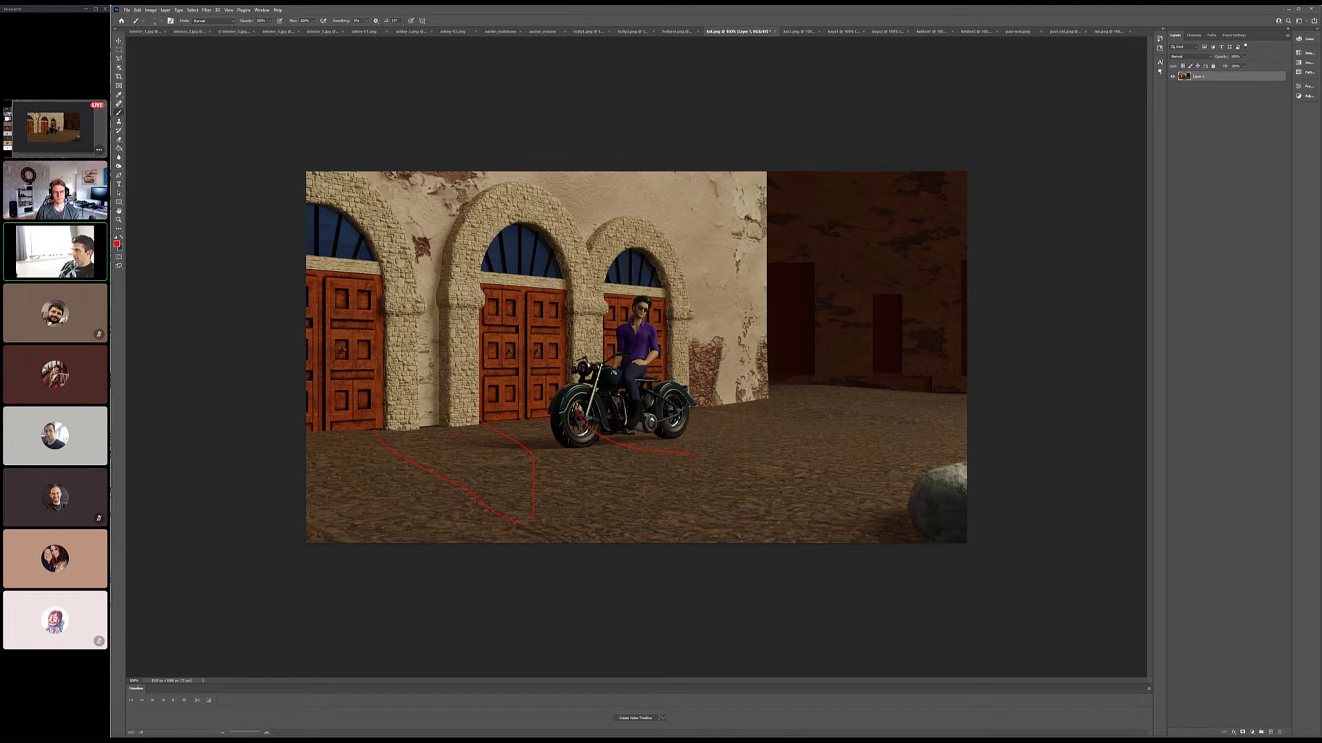
{"action": "left_click_drag", "start_coordinate": [425, 439], "coordinate": [449, 435]}
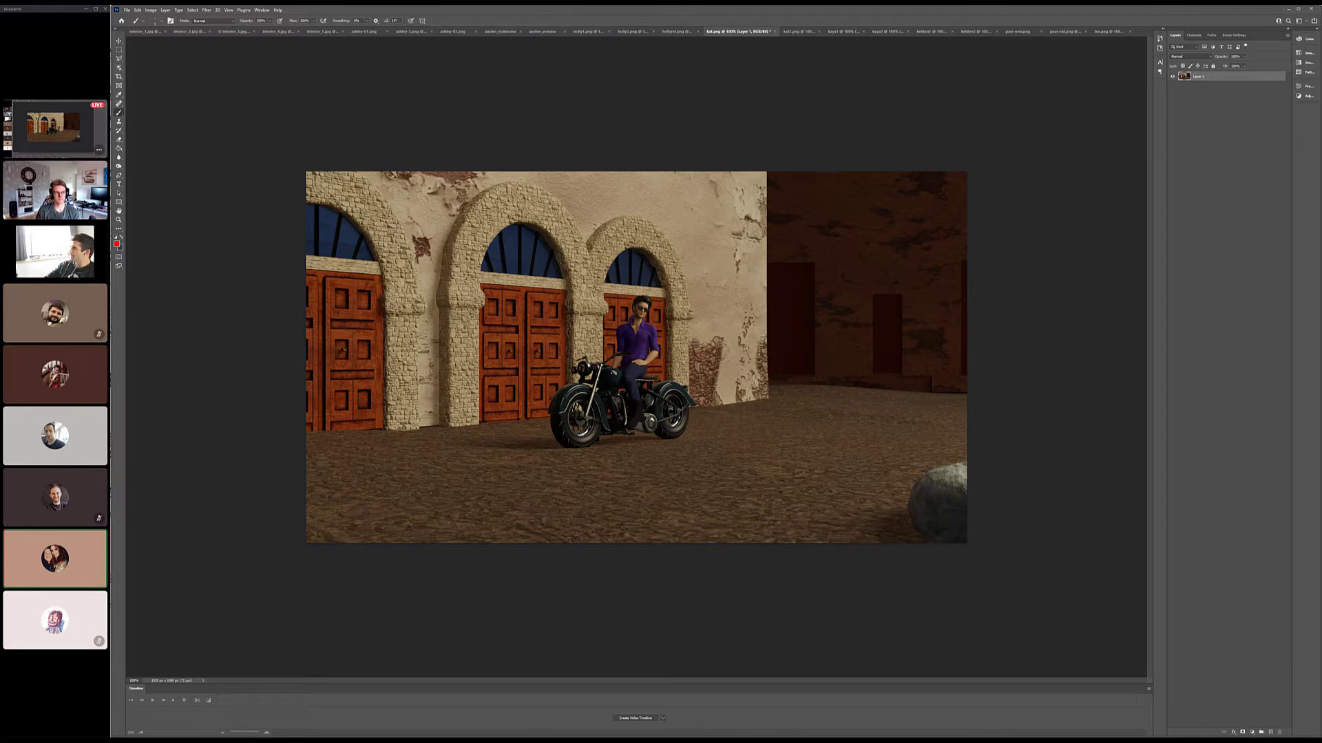
{"action": "mouse_move", "coordinate": [45, 436]}
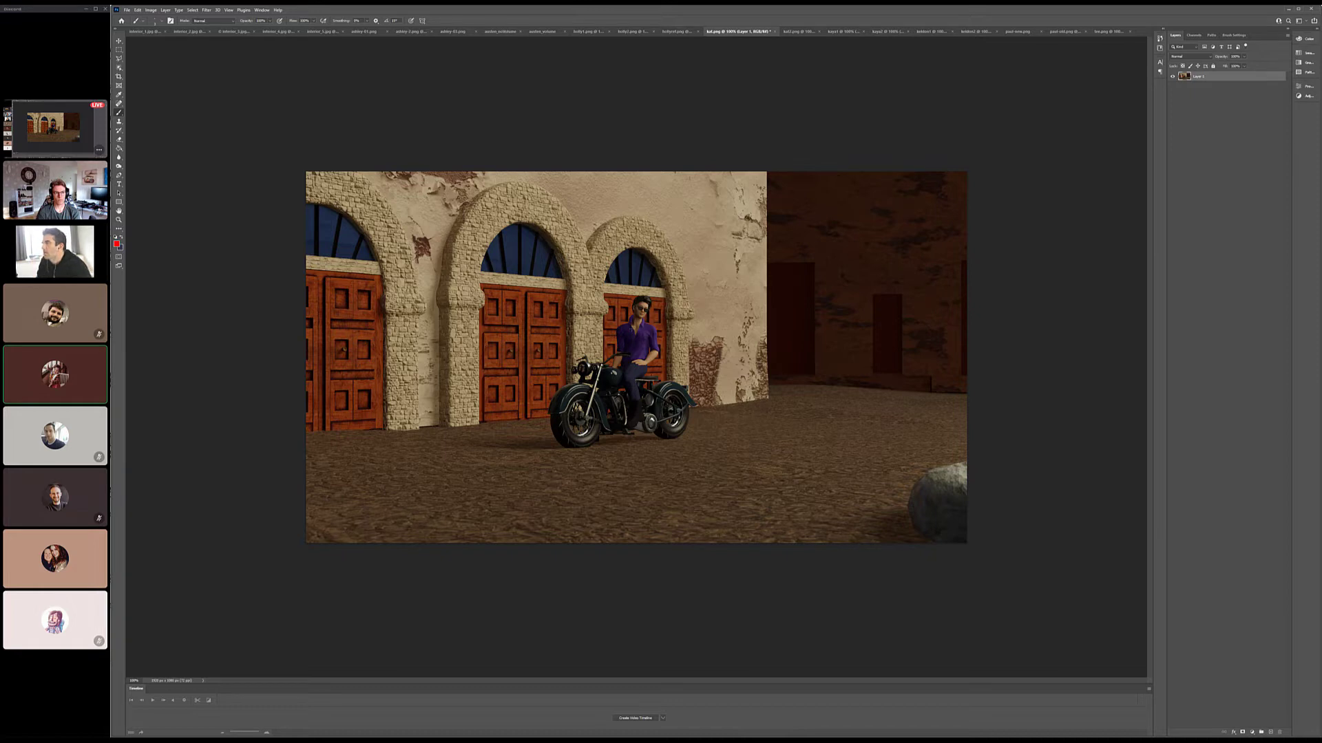
{"action": "left_click_drag", "start_coordinate": [419, 283], "coordinate": [493, 289]}
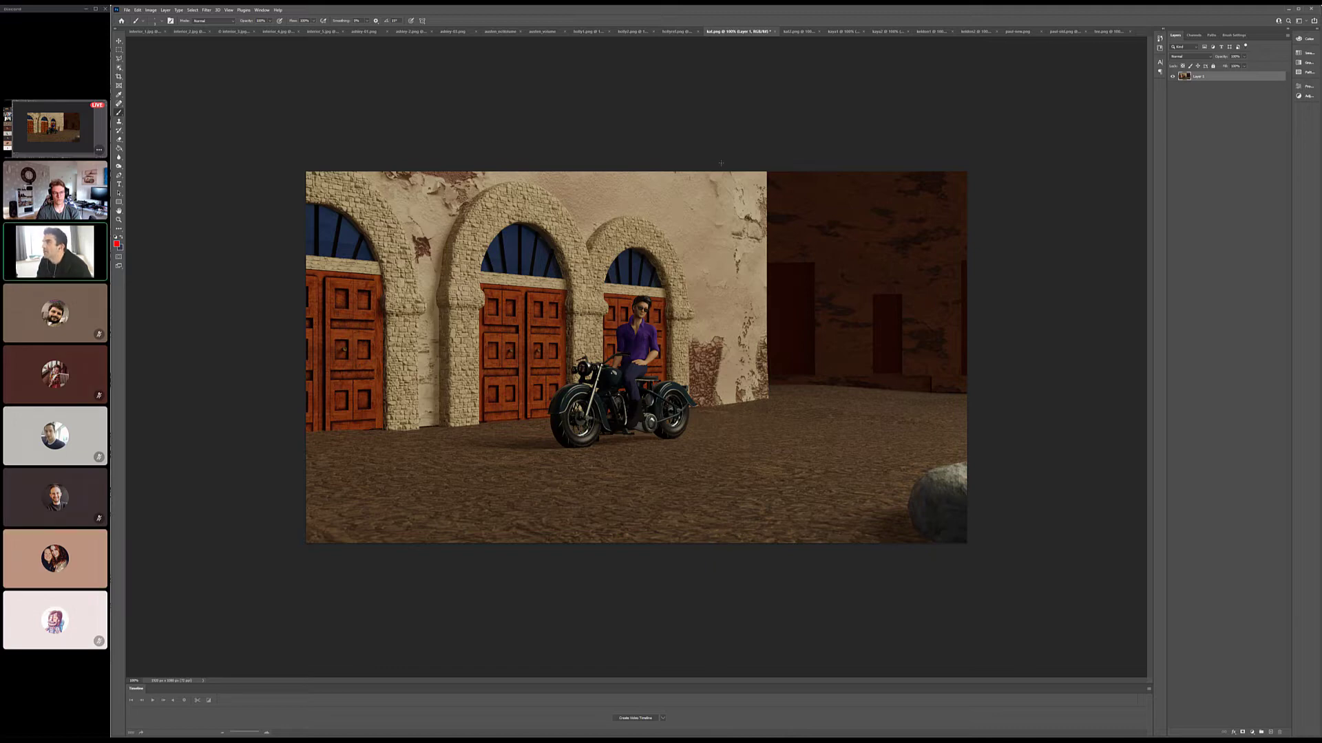
Step: In the blue creature render, lasso a polygon around the window, bed and creature and copy it to a new layer
{"action": "left_click", "coordinate": [795, 33]}
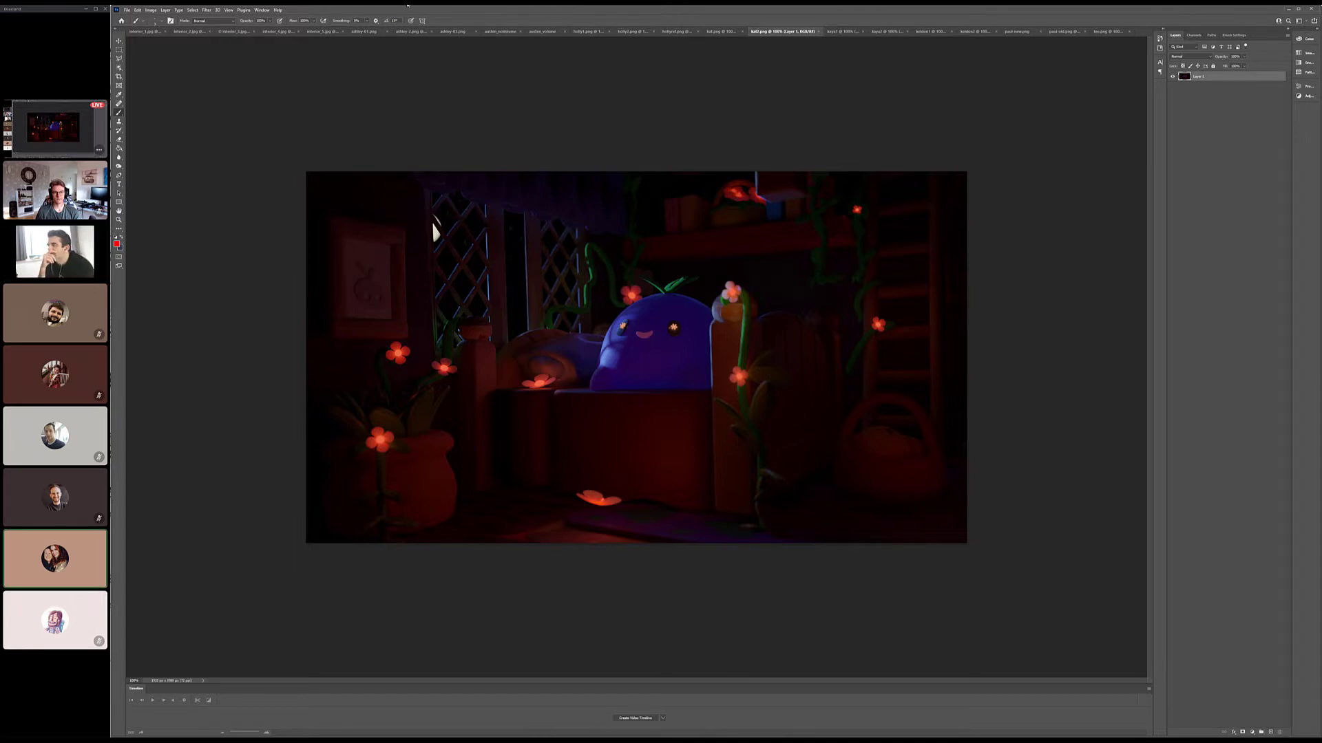
{"action": "left_click", "coordinate": [119, 59]}
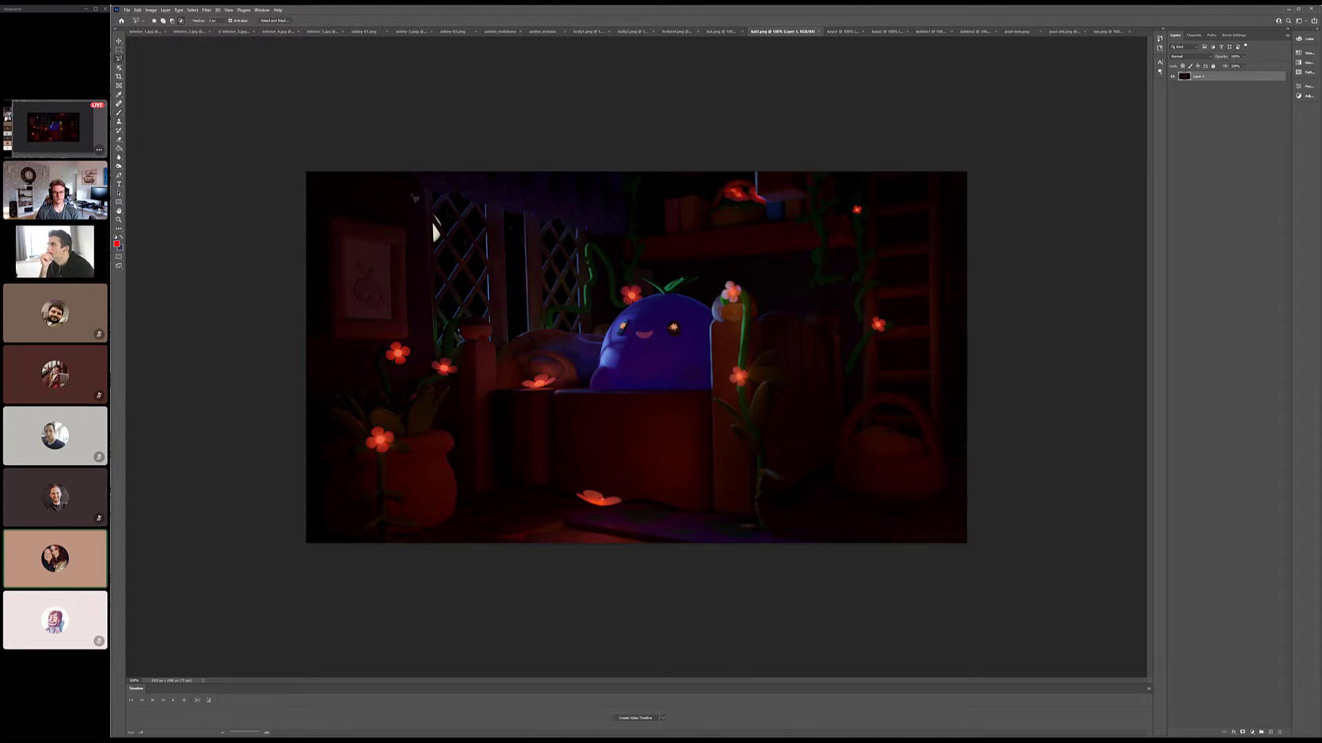
{"action": "mouse_move", "coordinate": [415, 199]}
{"action": "left_mouse_down"}
{"action": "mouse_move", "coordinate": [428, 375]}
{"action": "mouse_move", "coordinate": [448, 389]}
{"action": "mouse_move", "coordinate": [550, 421]}
{"action": "mouse_move", "coordinate": [791, 416]}
{"action": "mouse_move", "coordinate": [755, 419]}
{"action": "left_mouse_up"}
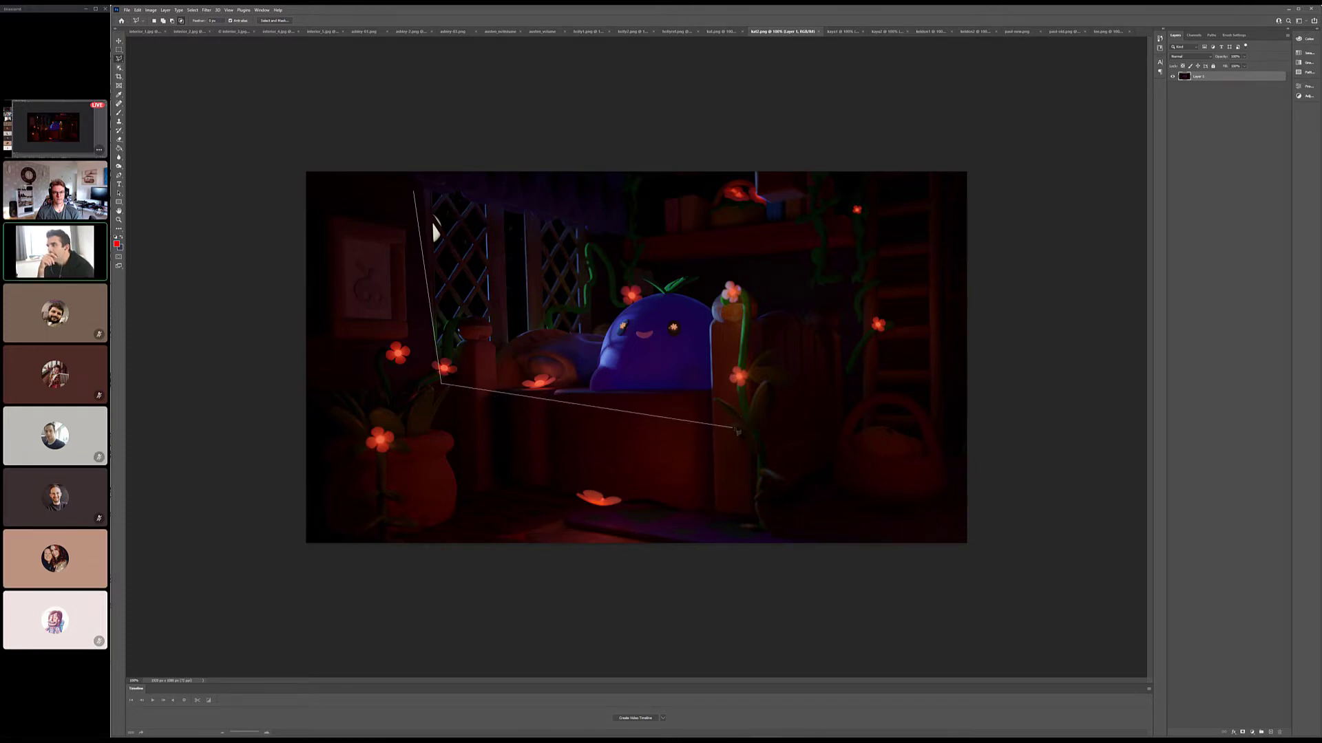
{"action": "left_click", "coordinate": [739, 485]}
{"action": "left_click", "coordinate": [791, 270]}
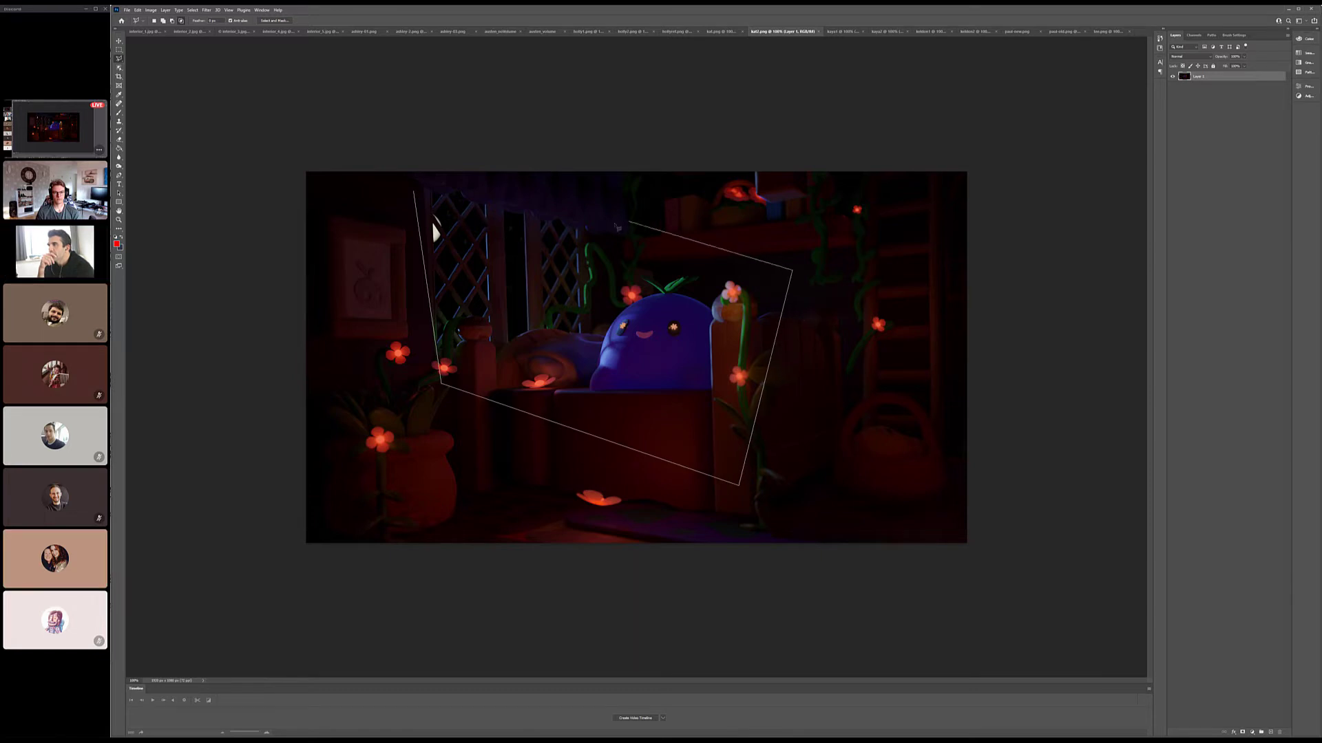
{"action": "left_click", "coordinate": [413, 191]}
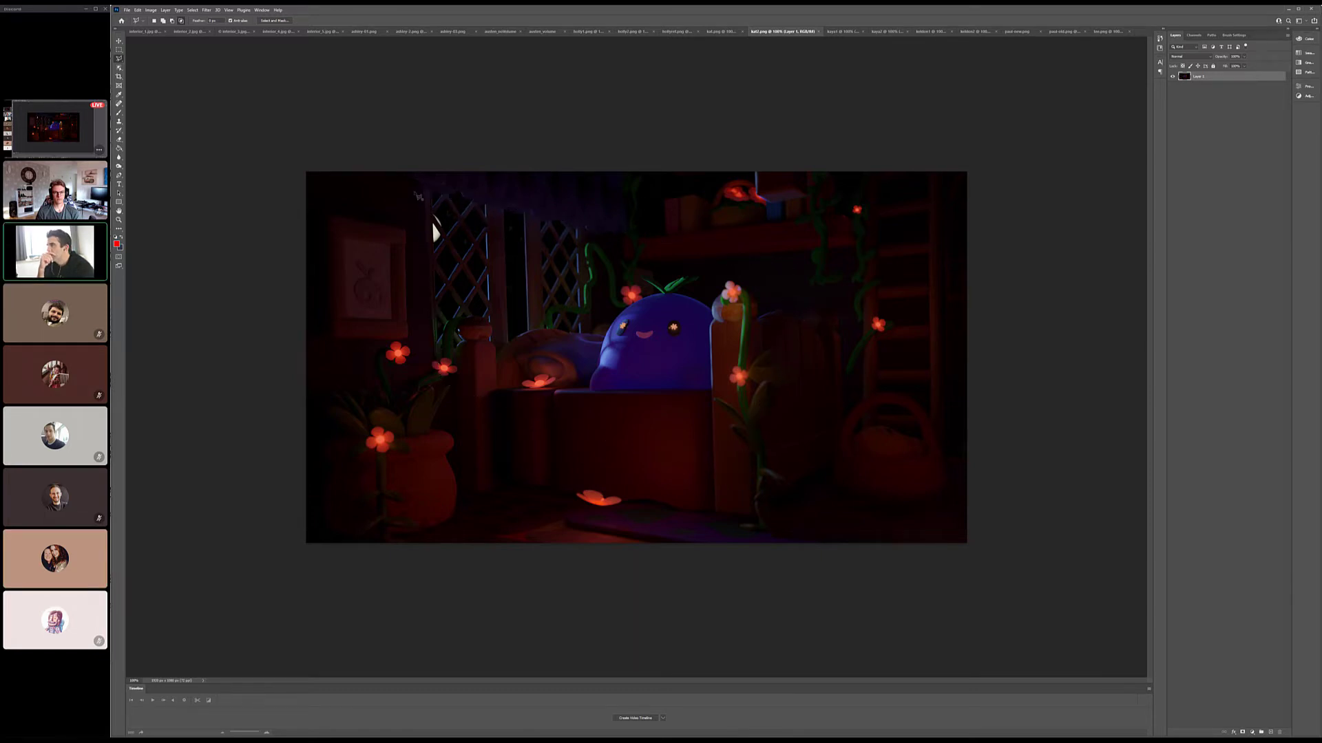
{"action": "key", "text": "ctrl+j"}
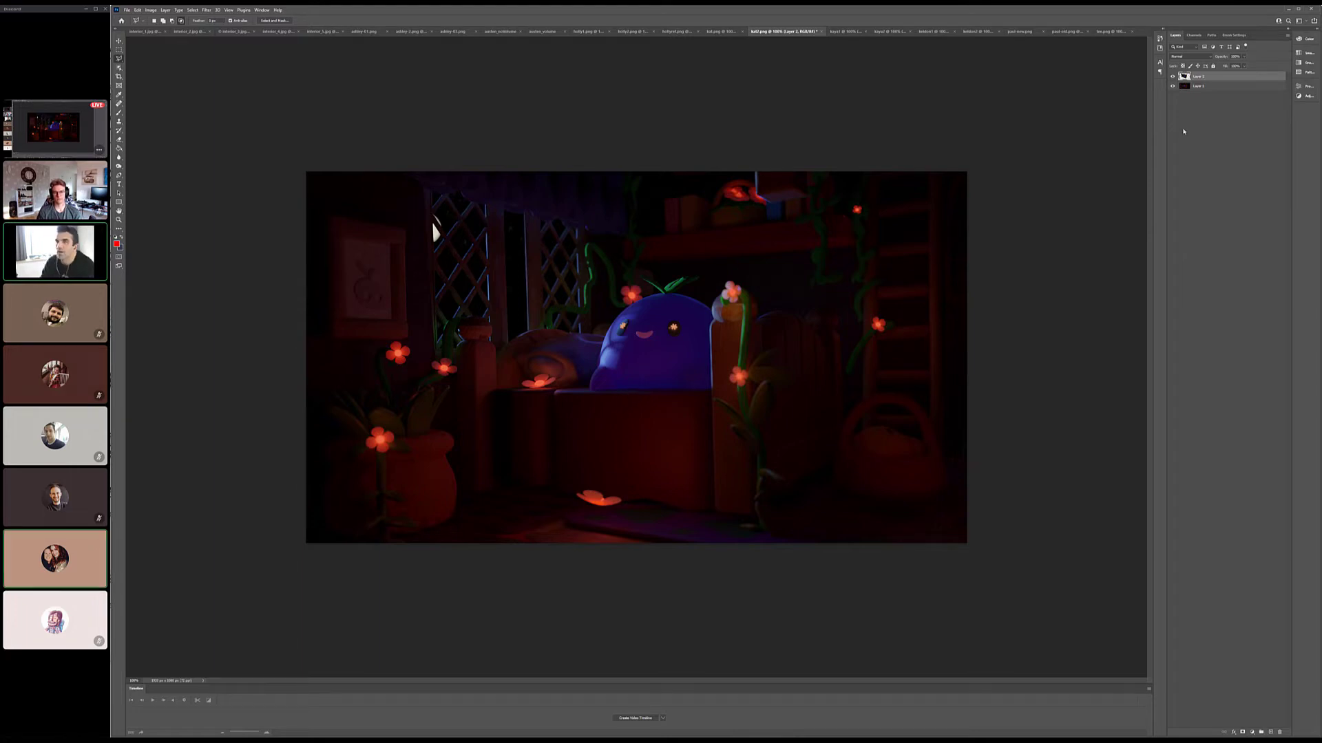
Step: Brighten the copied bed and creature area with Levels by lowering the white input level to less than half
{"action": "key", "text": "ctrl+l"}
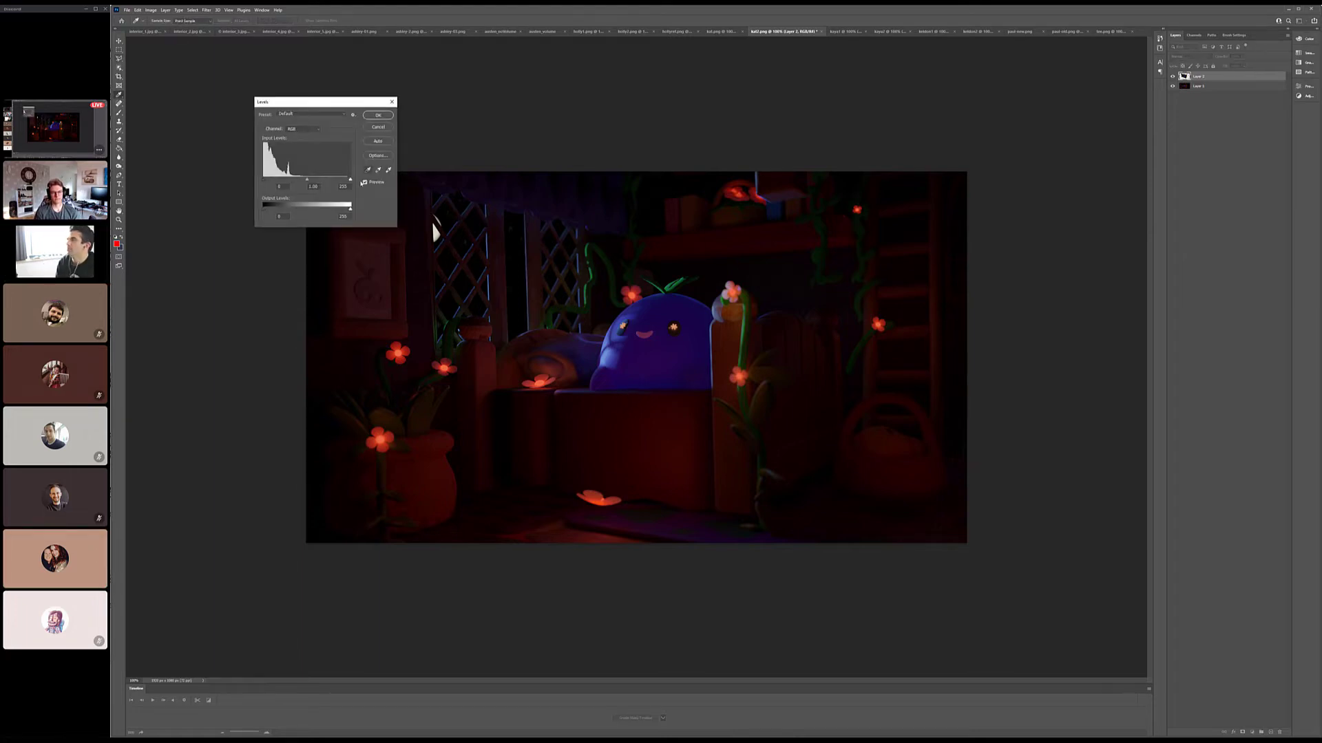
{"action": "left_click_drag", "start_coordinate": [350, 179], "coordinate": [304, 181]}
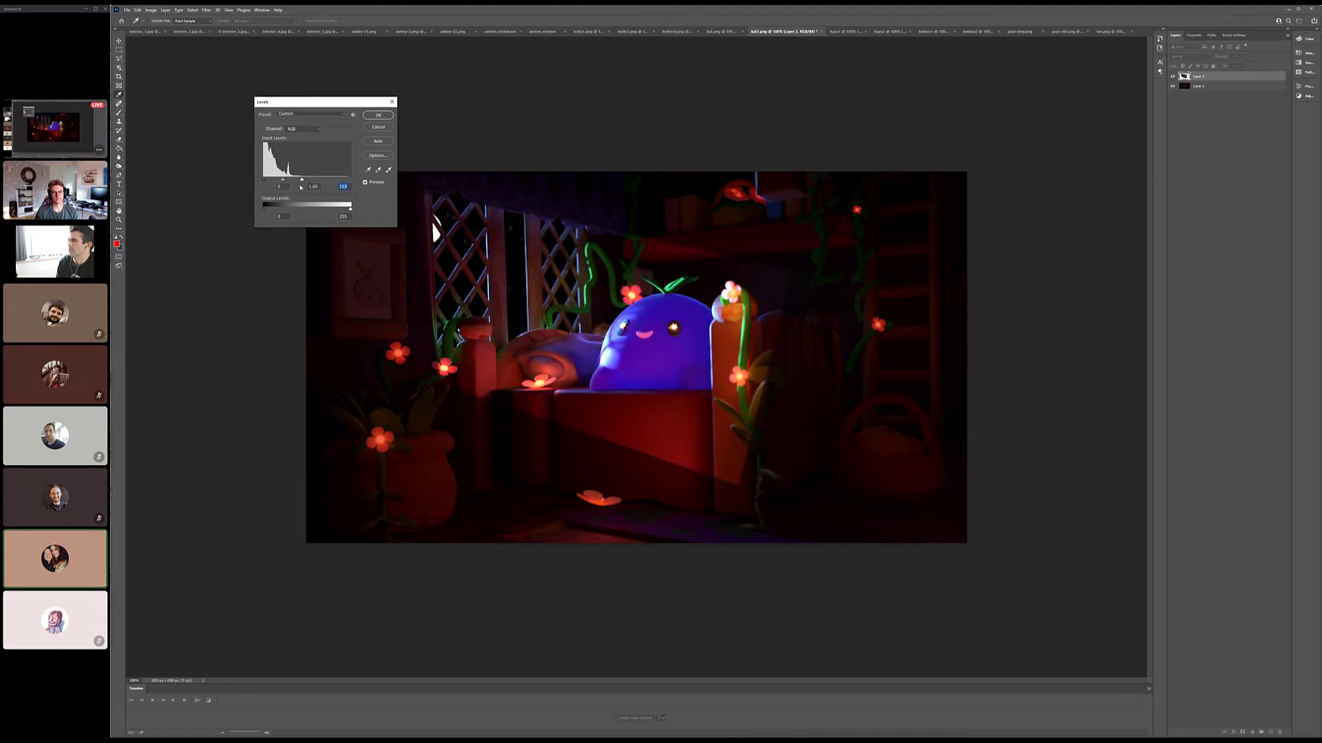
{"action": "left_click", "coordinate": [378, 116]}
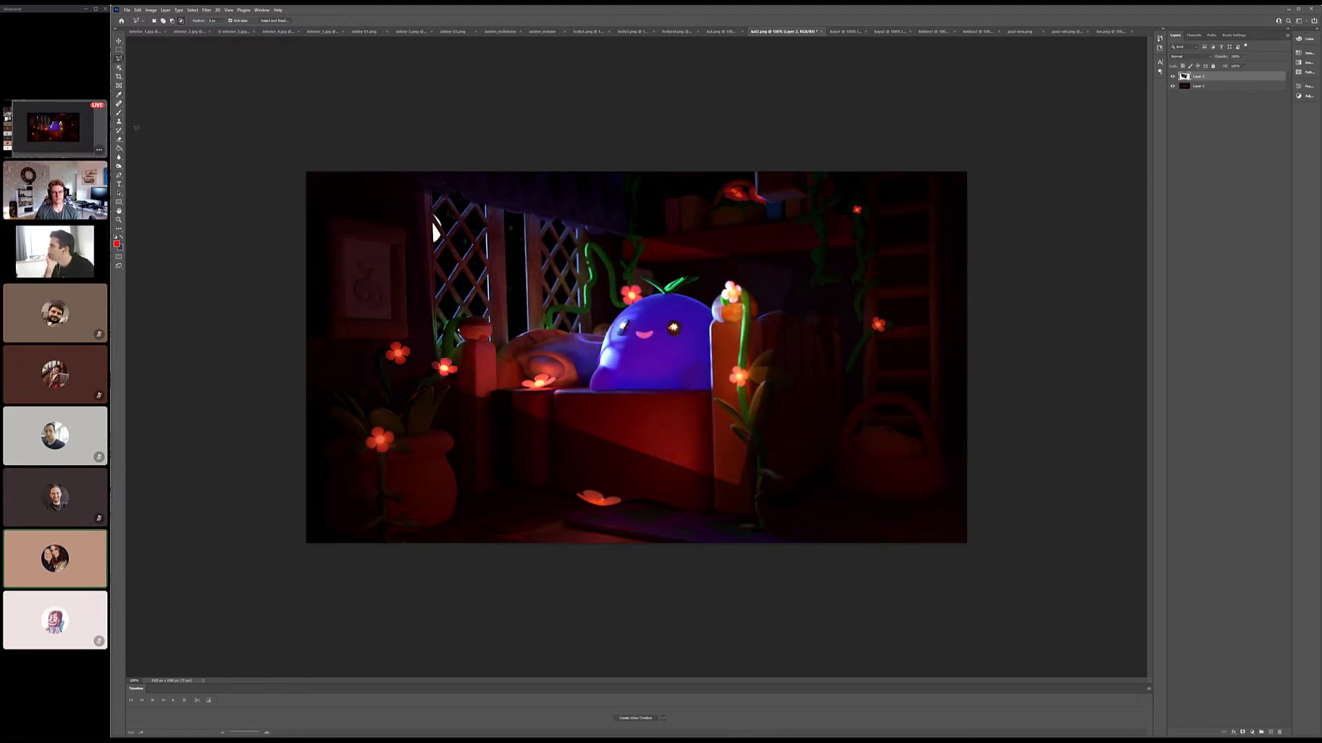
Step: Erase the brightened layer over the bed front, bedpost and surrounding room with an enlarged eraser, keeping the creature bright
{"action": "left_click", "coordinate": [118, 141]}
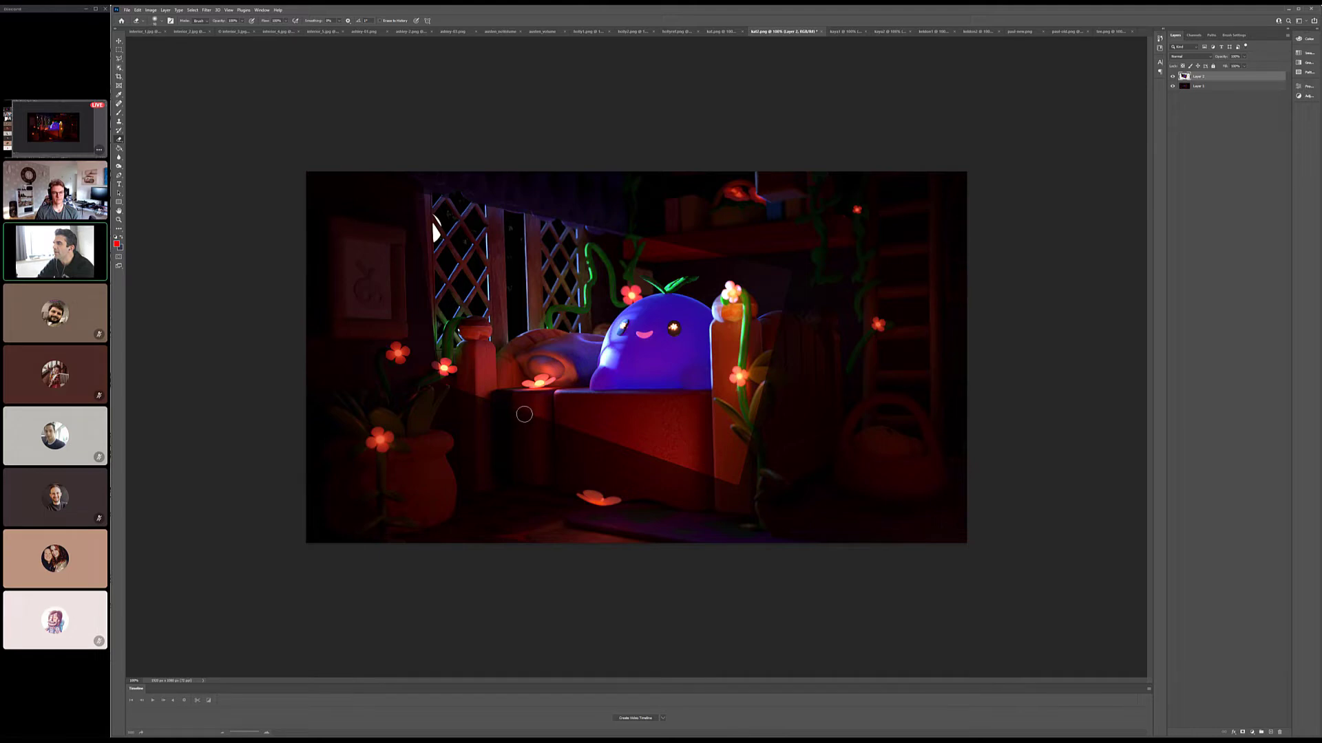
{"action": "key", "text": "bracketright"}
{"action": "key", "text": "bracketright"}
{"action": "key", "text": "bracketright"}
{"action": "key", "text": "bracketright"}
{"action": "key", "text": "bracketright"}
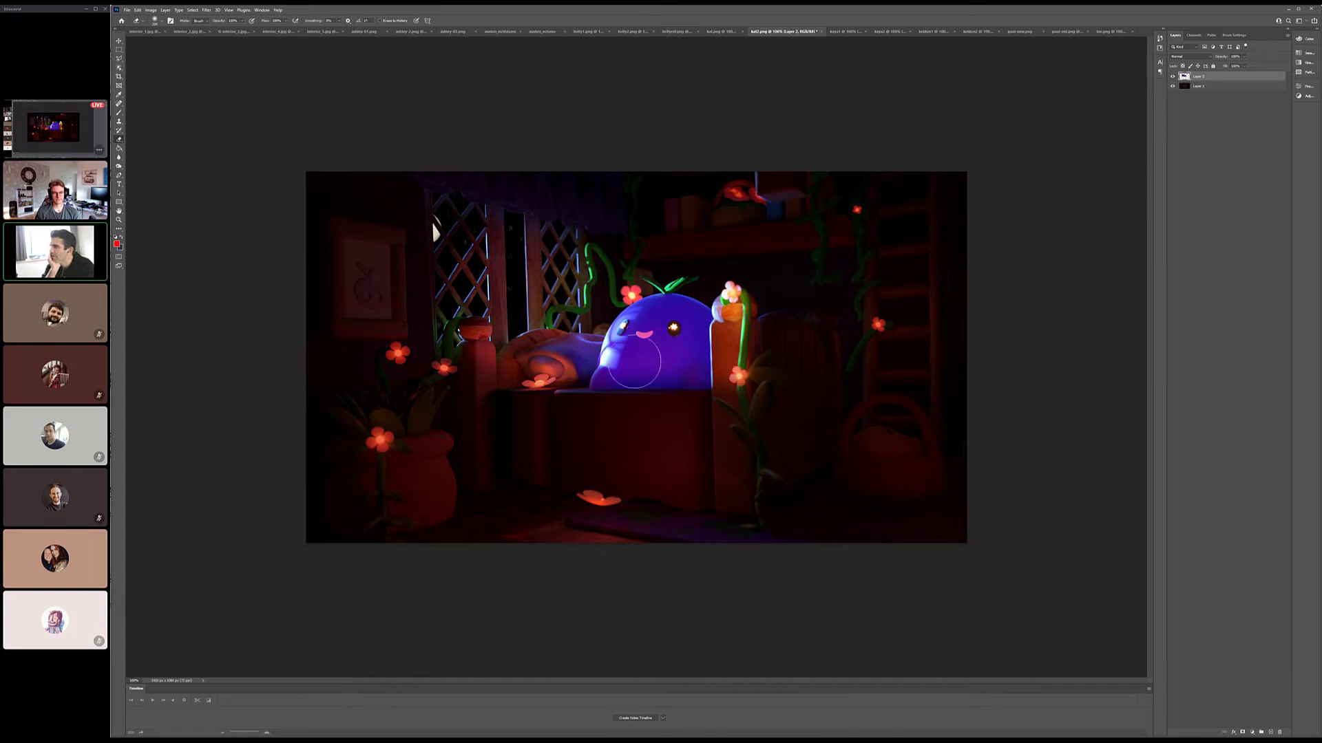
{"action": "key", "text": "x"}
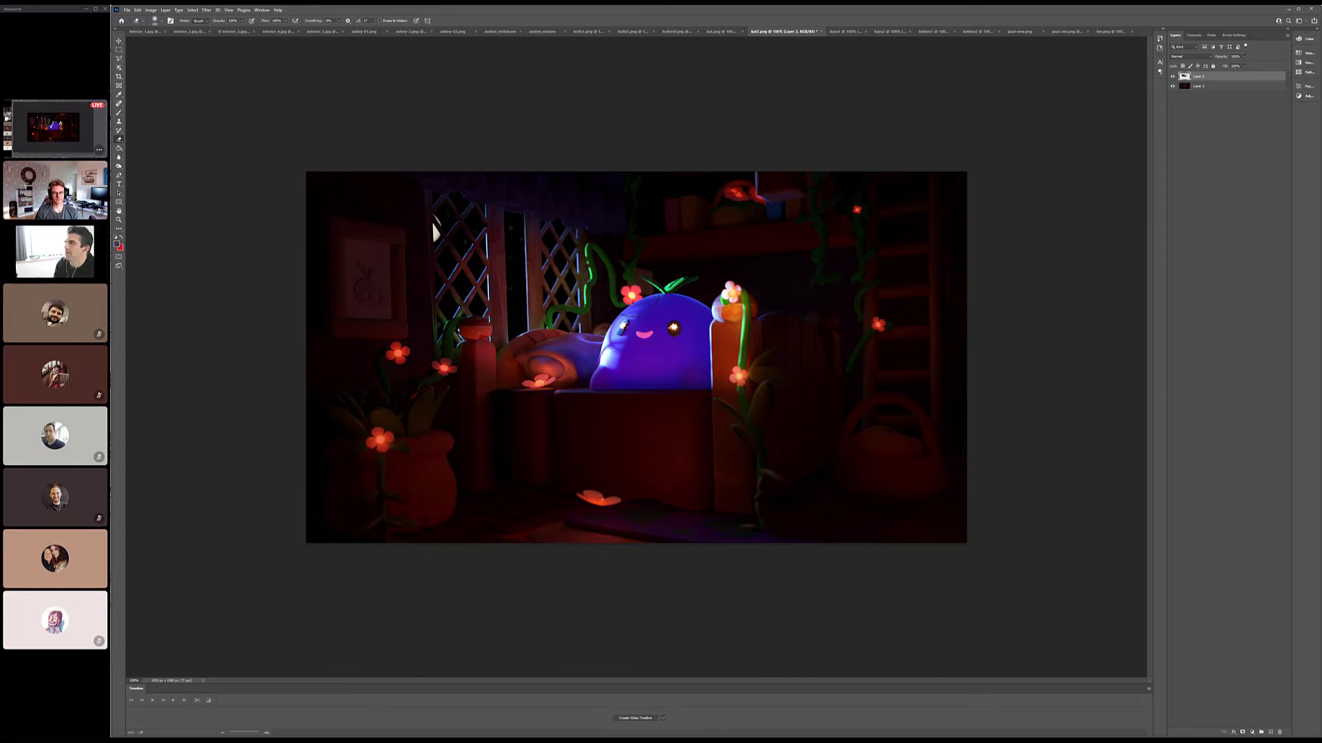
{"action": "key", "text": "x"}
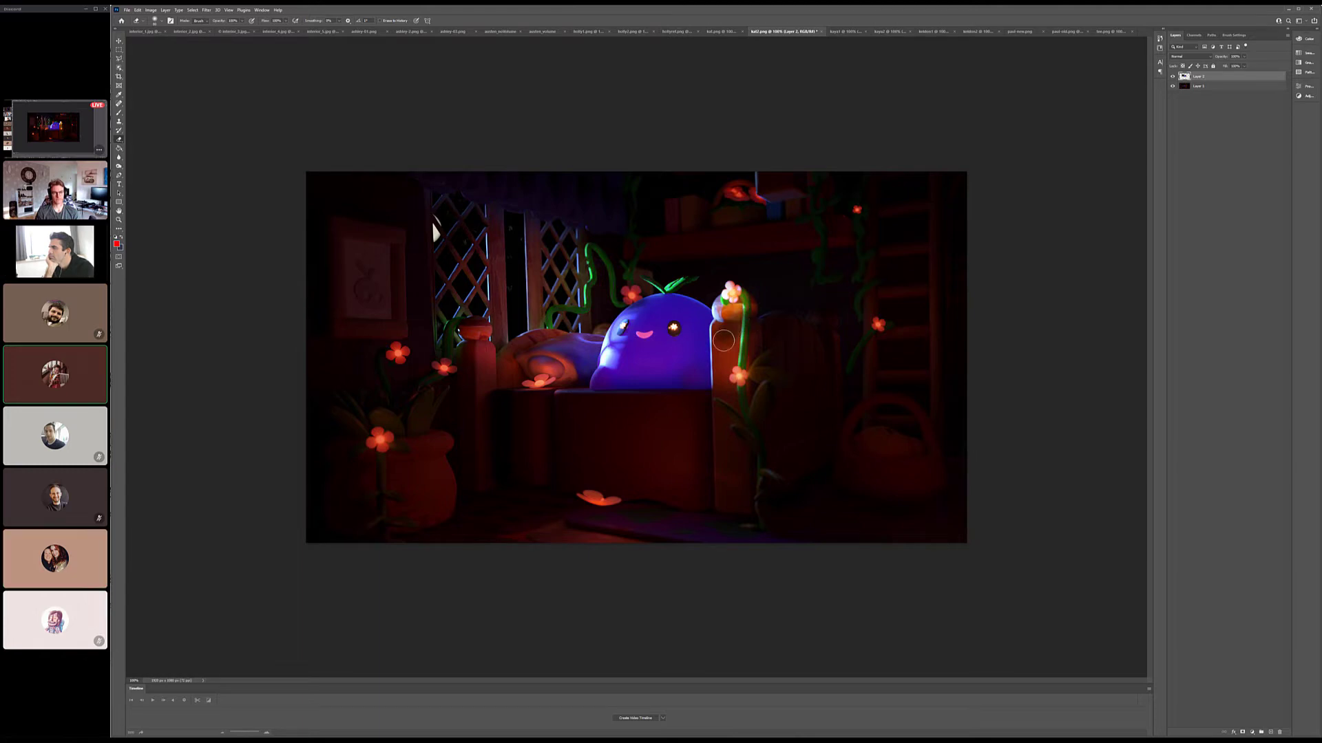
{"action": "mouse_move", "coordinate": [736, 328]}
{"action": "left_mouse_down"}
{"action": "mouse_move", "coordinate": [728, 306]}
{"action": "mouse_move", "coordinate": [723, 317]}
{"action": "left_mouse_up"}
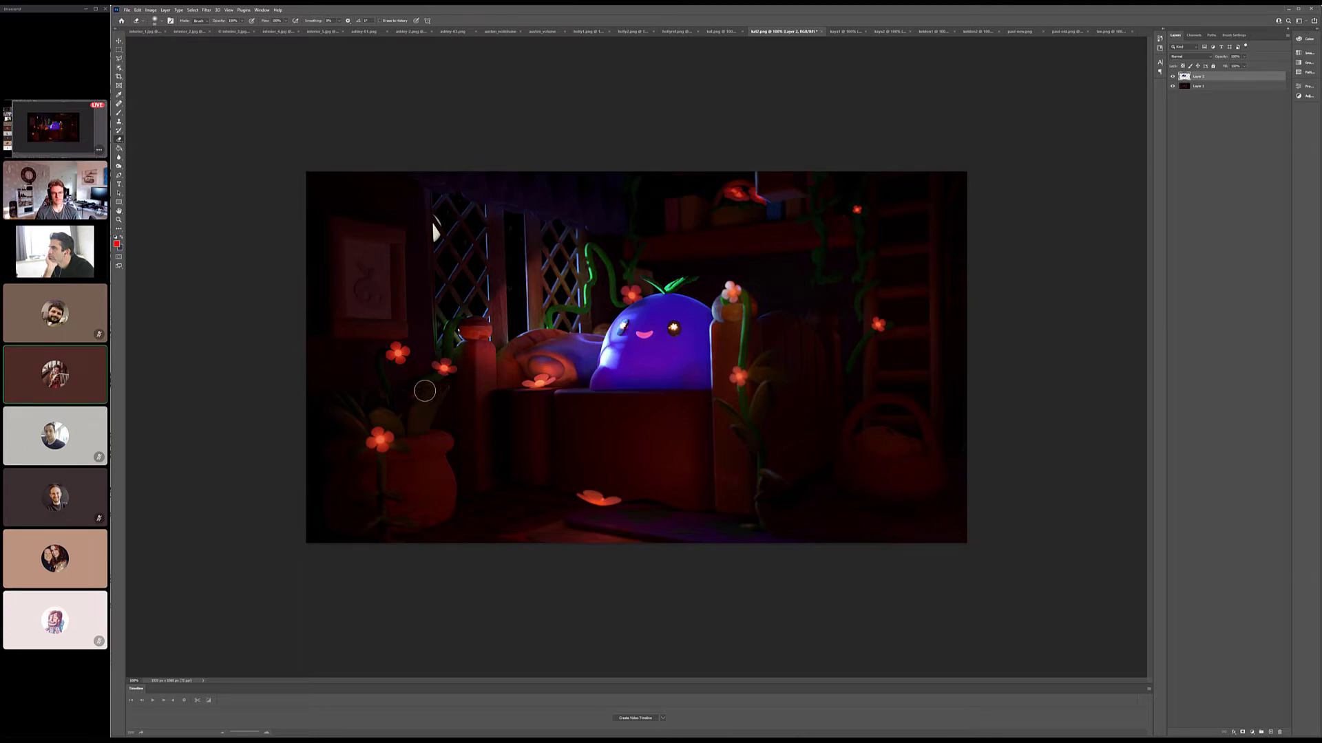
Step: Circle the red flower beside the creature's head with a red brush stroke, and undo it
{"action": "left_click", "coordinate": [119, 112]}
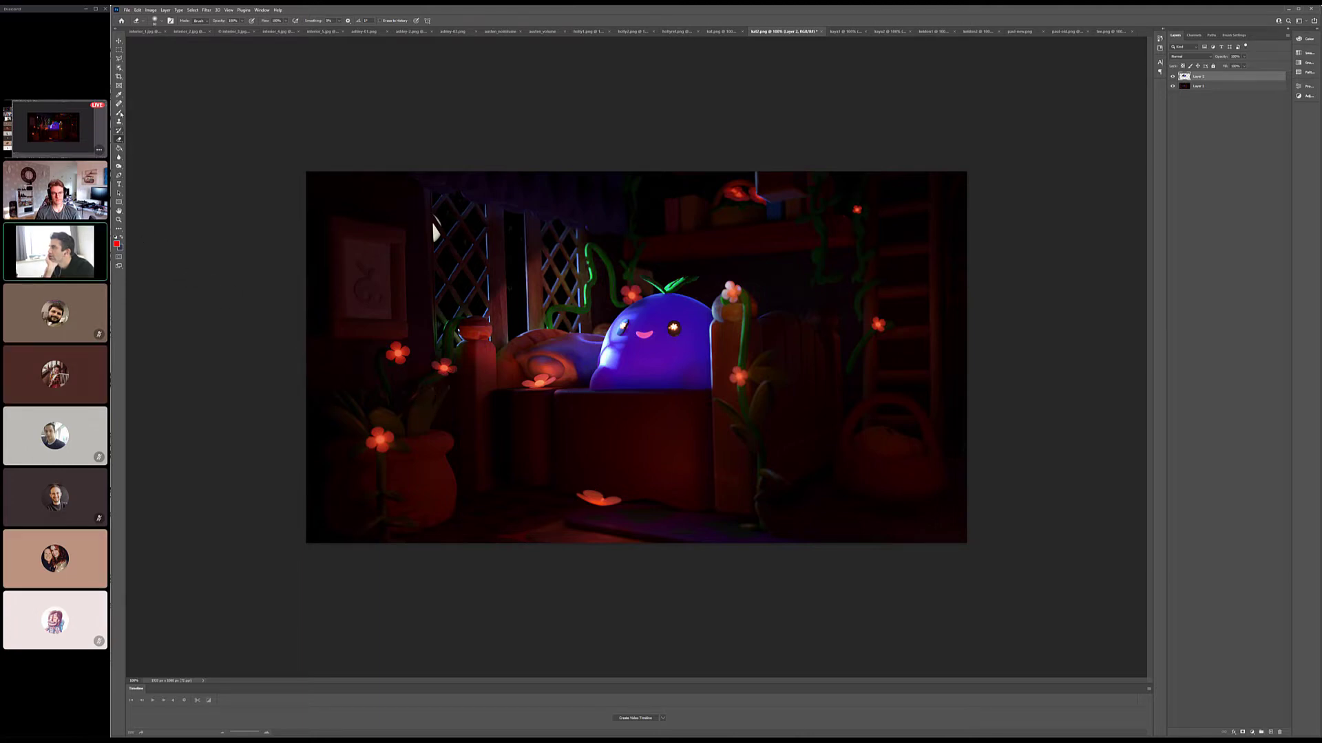
{"action": "left_click_drag", "start_coordinate": [641, 270], "coordinate": [653, 280]}
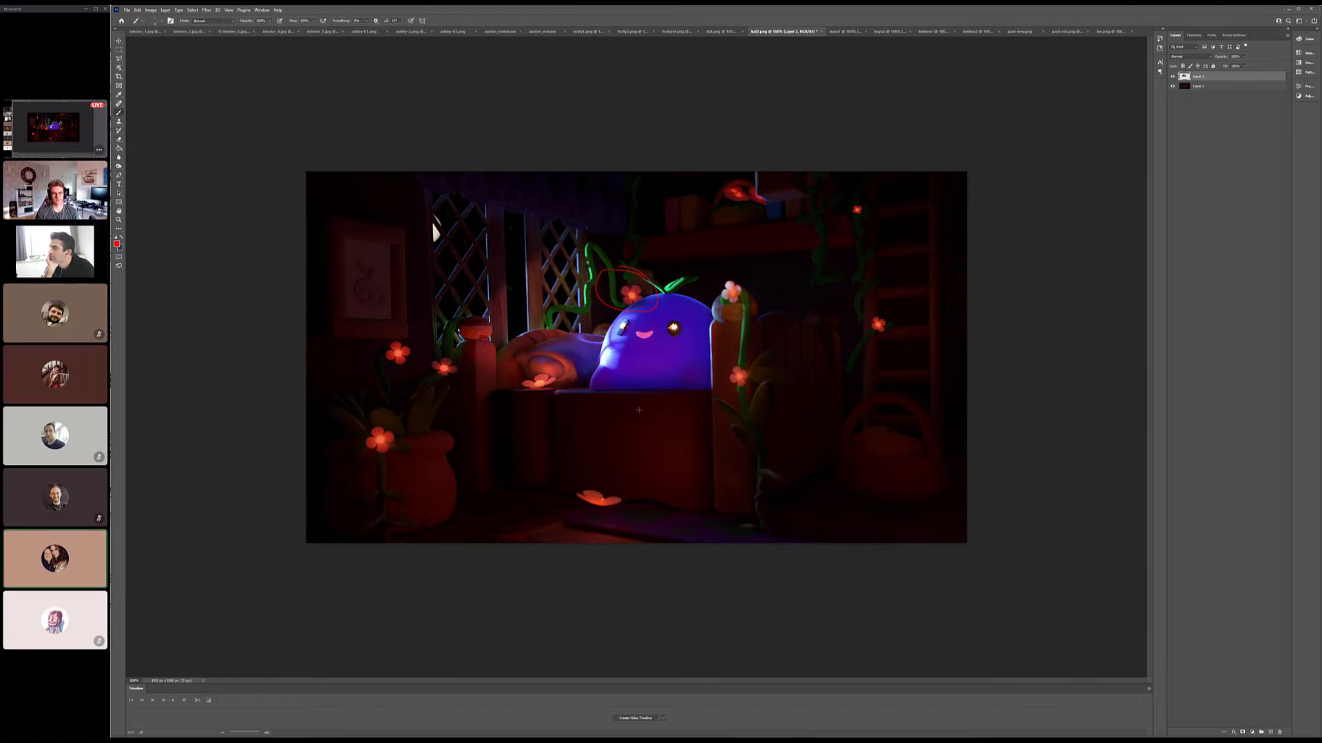
{"action": "key", "text": "ctrl+z"}
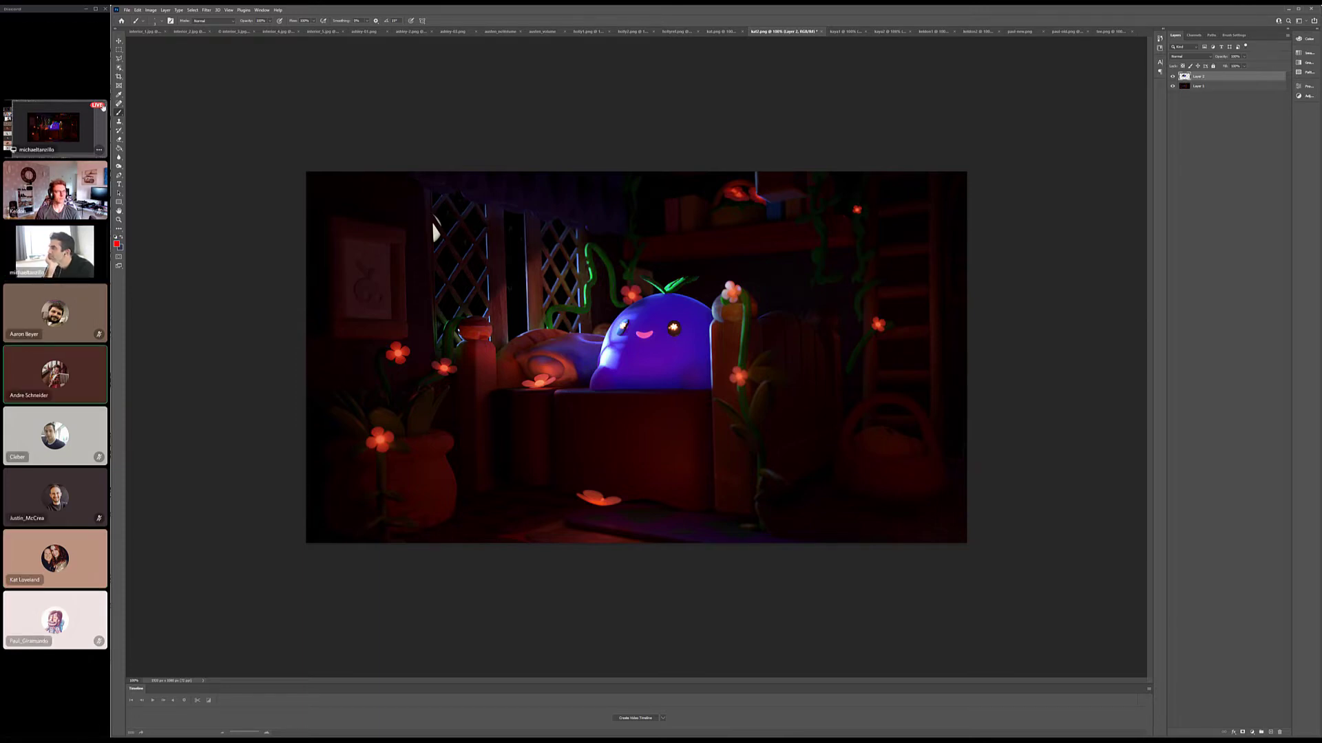
Step: Mark the hanging vine flowers near the ladder and the edge of the plant pot in red, and undo both marks
{"action": "key", "text": "e"}
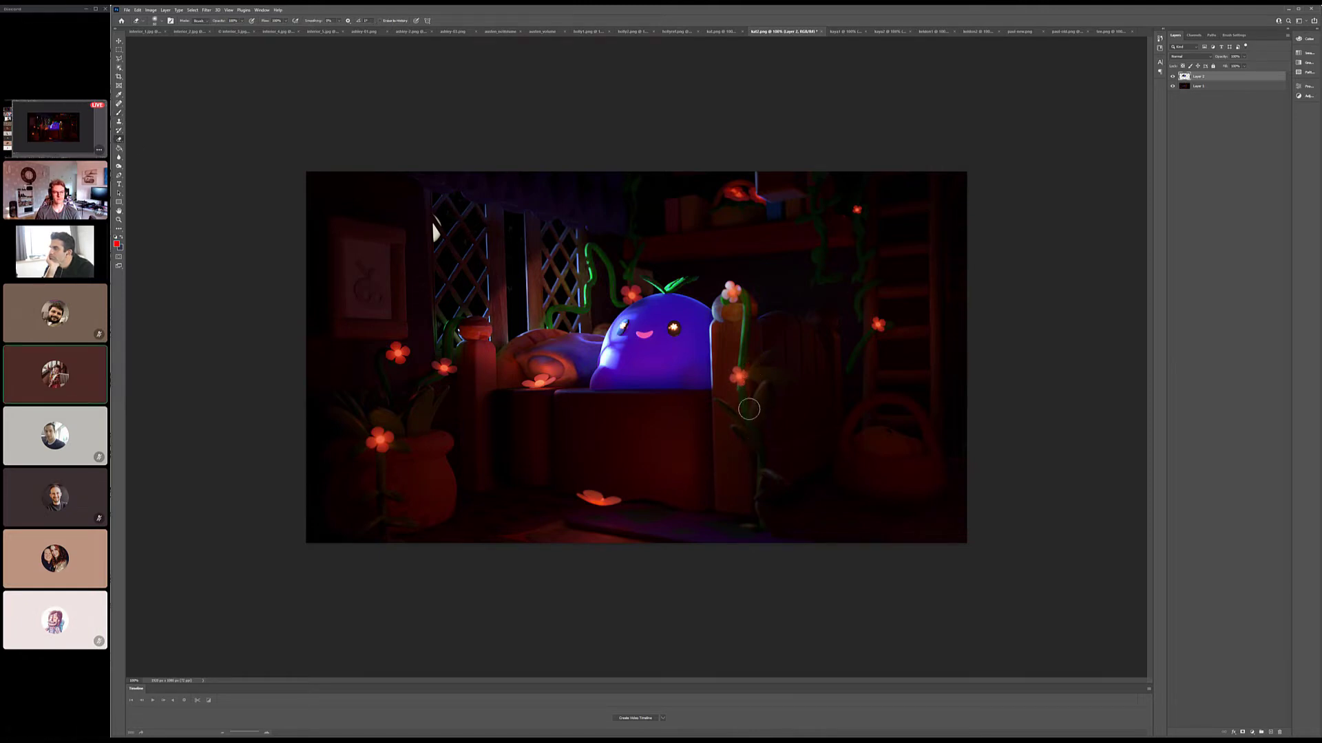
{"action": "left_click", "coordinate": [119, 130]}
{"action": "key", "text": "b"}
{"action": "mouse_move", "coordinate": [879, 217]}
{"action": "left_mouse_down"}
{"action": "mouse_move", "coordinate": [849, 192]}
{"action": "mouse_move", "coordinate": [829, 217]}
{"action": "mouse_move", "coordinate": [823, 291]}
{"action": "mouse_move", "coordinate": [844, 346]}
{"action": "mouse_move", "coordinate": [910, 356]}
{"action": "mouse_move", "coordinate": [901, 223]}
{"action": "left_mouse_up"}
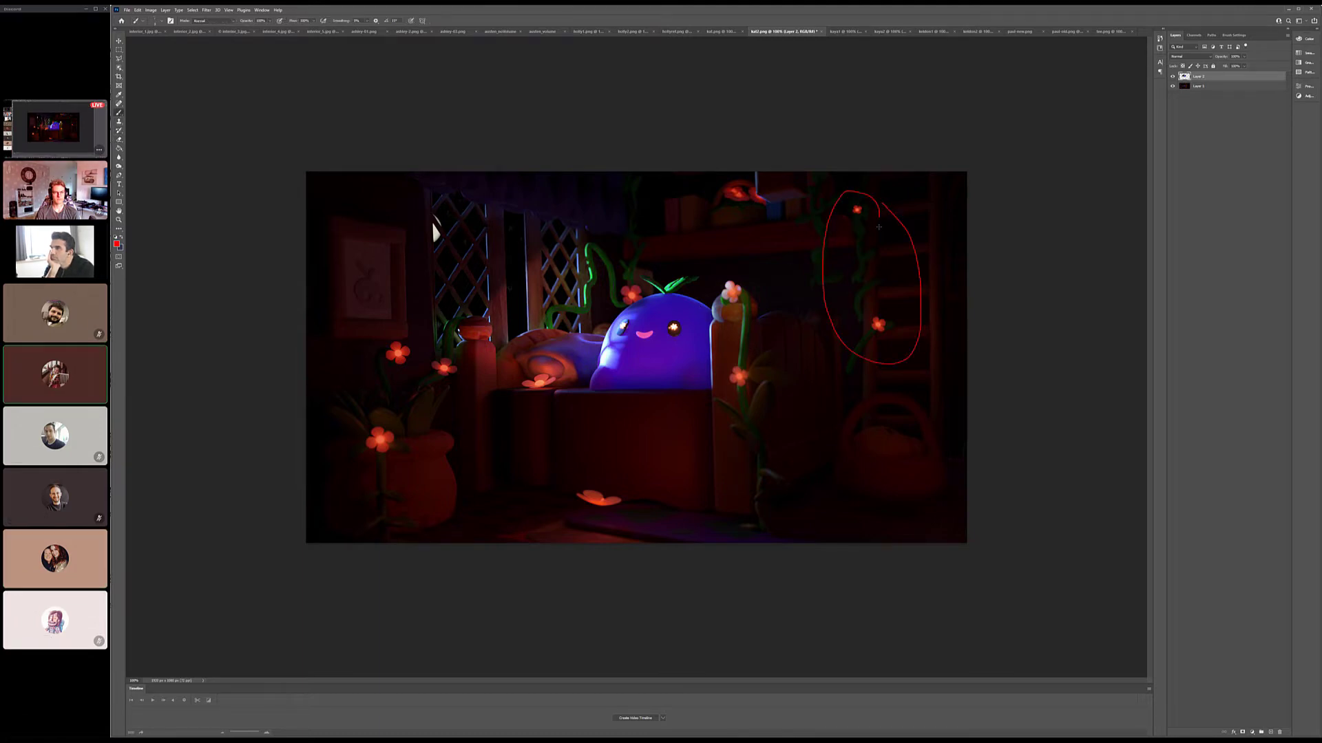
{"action": "key", "text": "ctrl+z"}
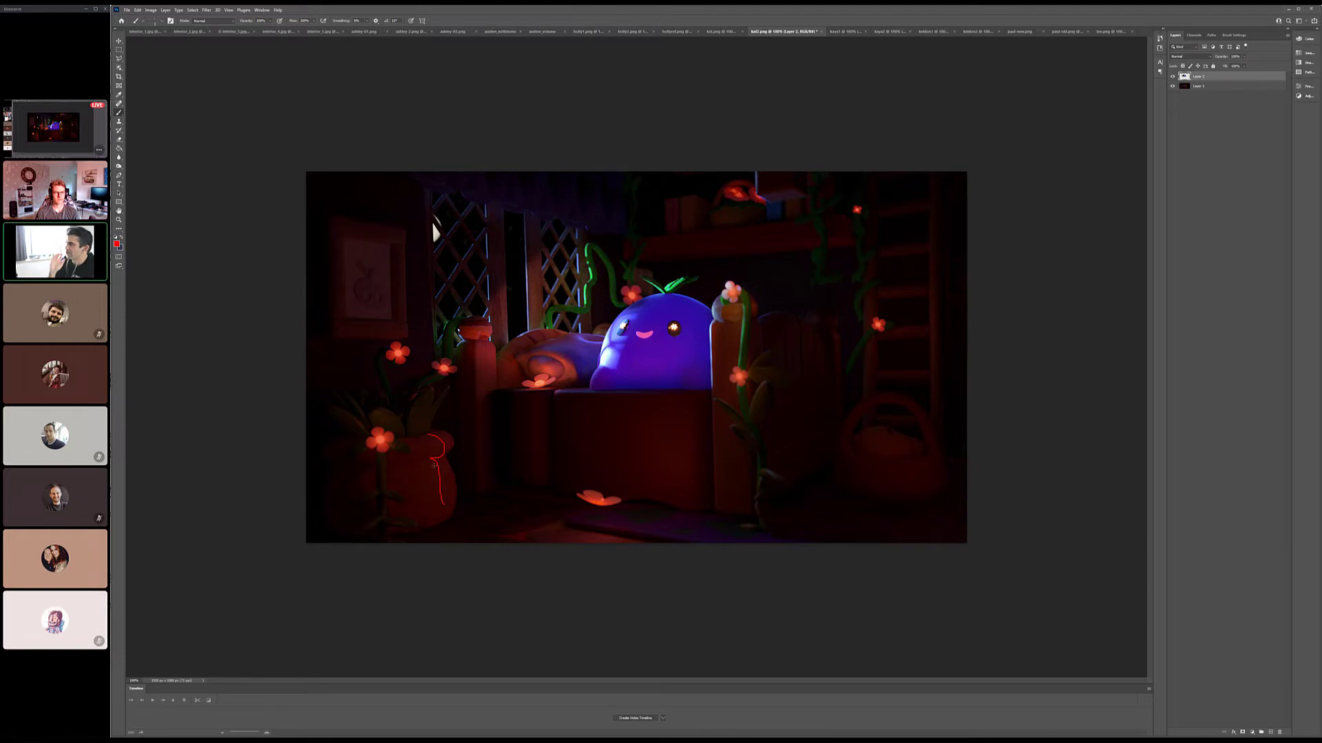
{"action": "key", "text": "ctrl+z"}
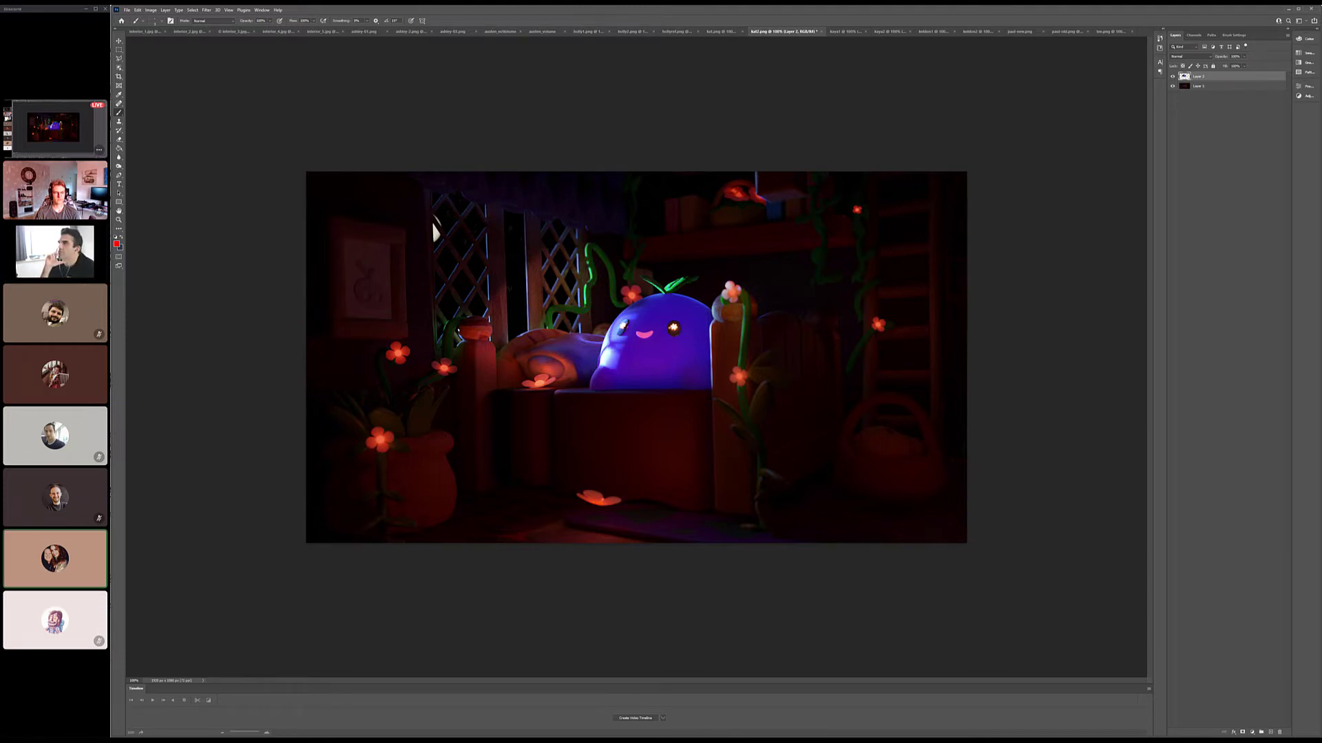
Step: Close the motorcycle render and the blue creature render
{"action": "left_click", "coordinate": [723, 31]}
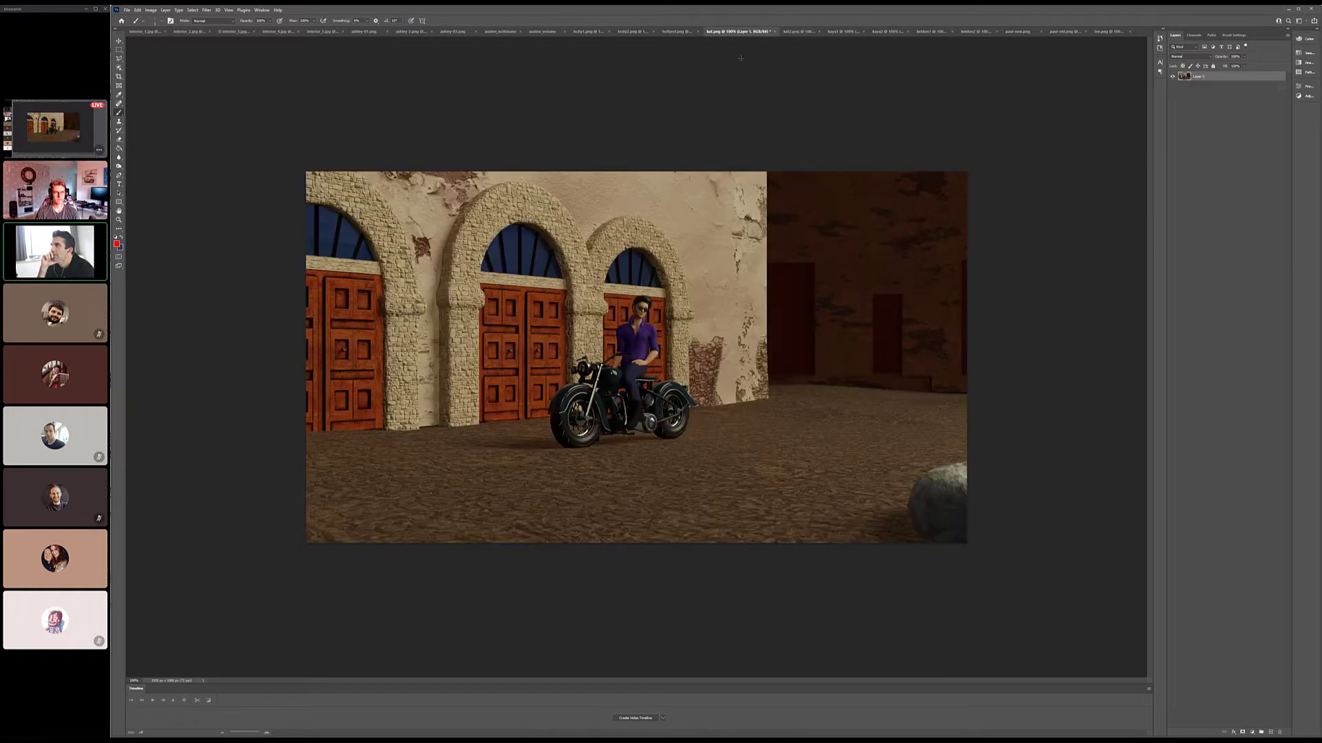
{"action": "key", "text": "ctrl+w"}
{"action": "key", "text": "Return"}
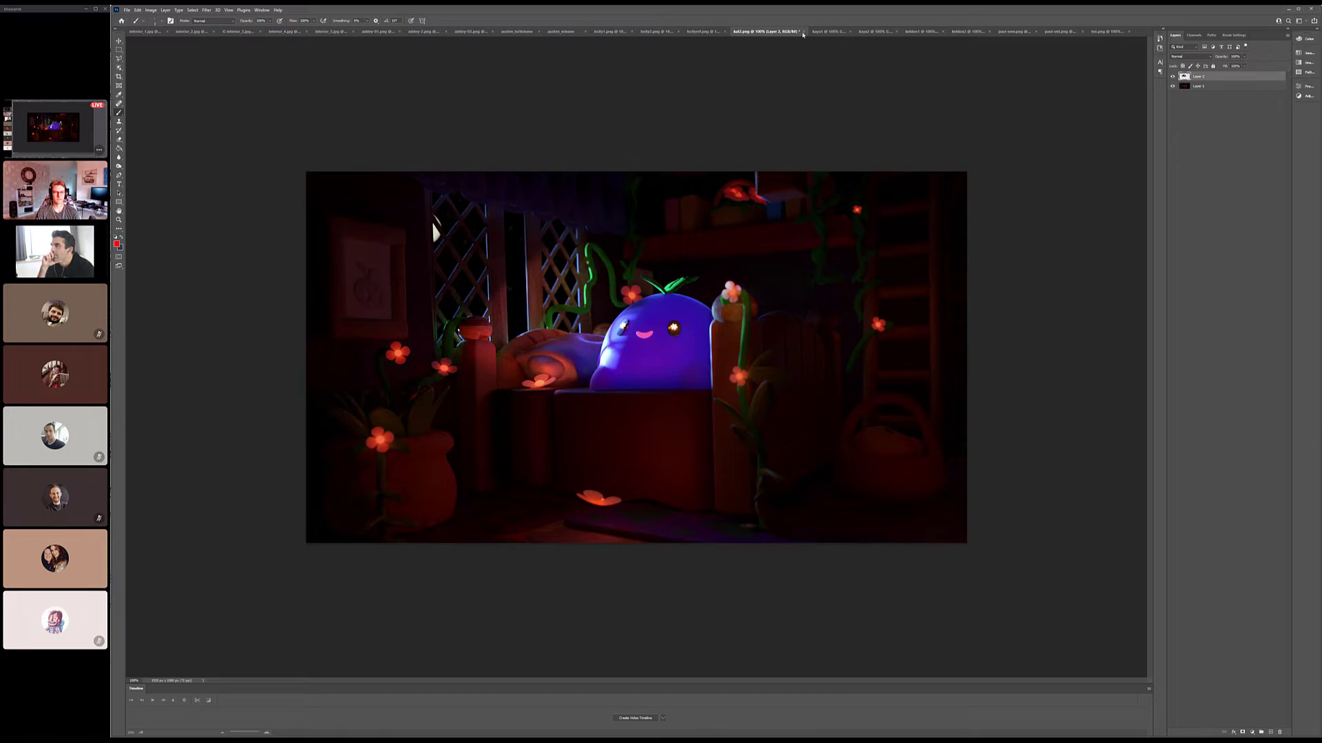
{"action": "key", "text": "ctrl+w"}
{"action": "left_click", "coordinate": [669, 266]}
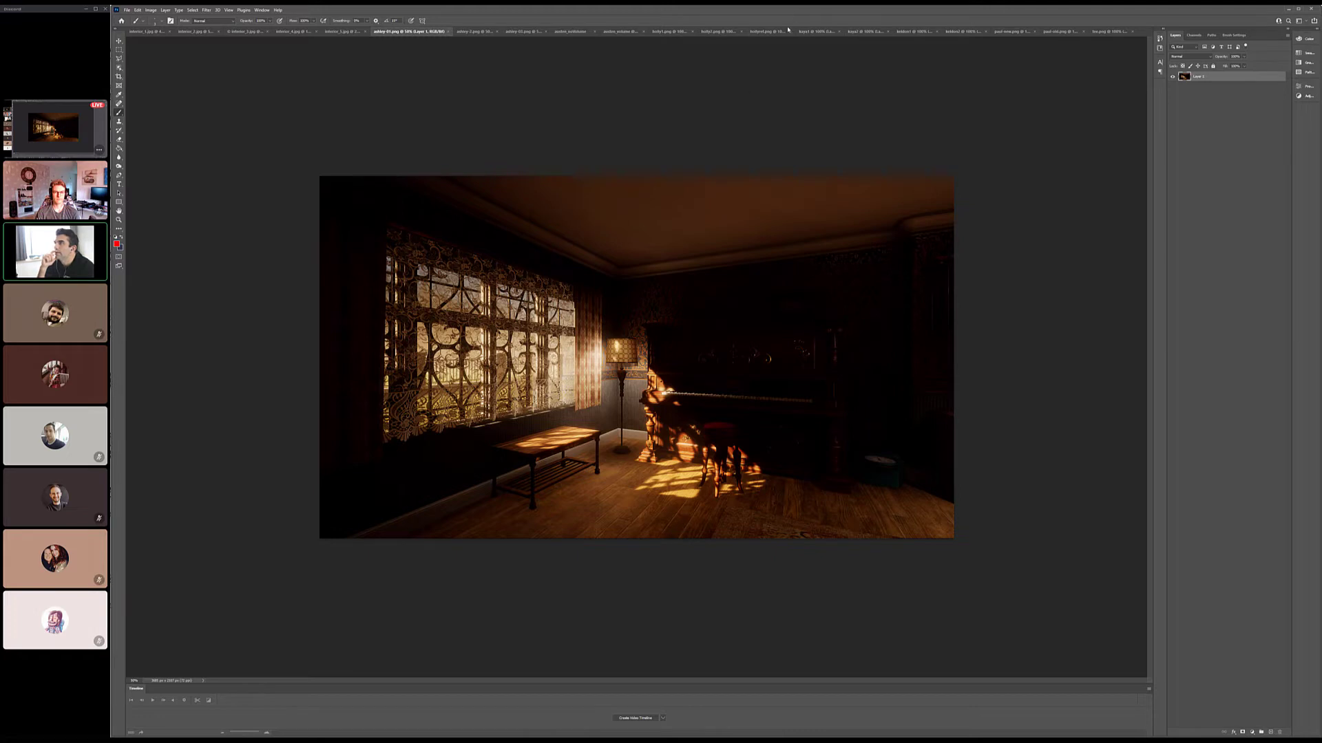
Step: Switch to the dark office animation of the big man at the desk and play it almost to the end
{"action": "left_click", "coordinate": [813, 32]}
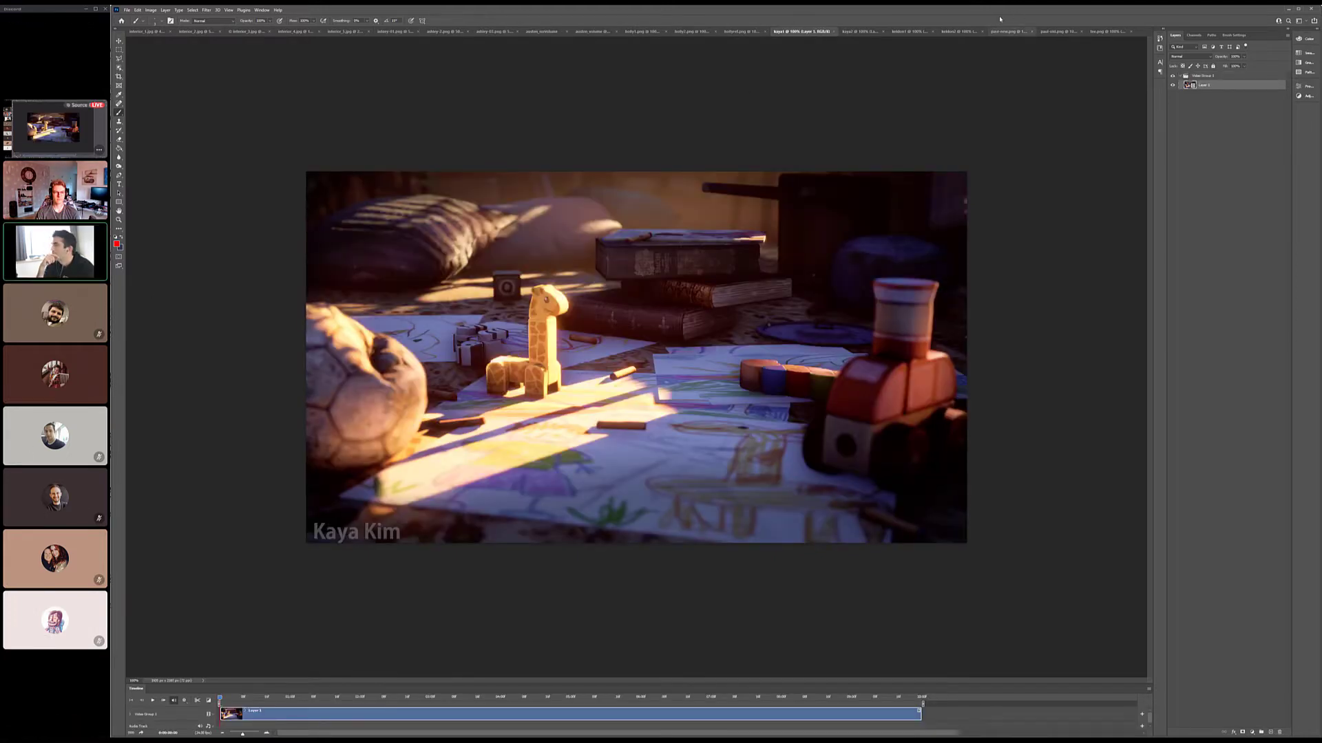
{"action": "left_click", "coordinate": [919, 31]}
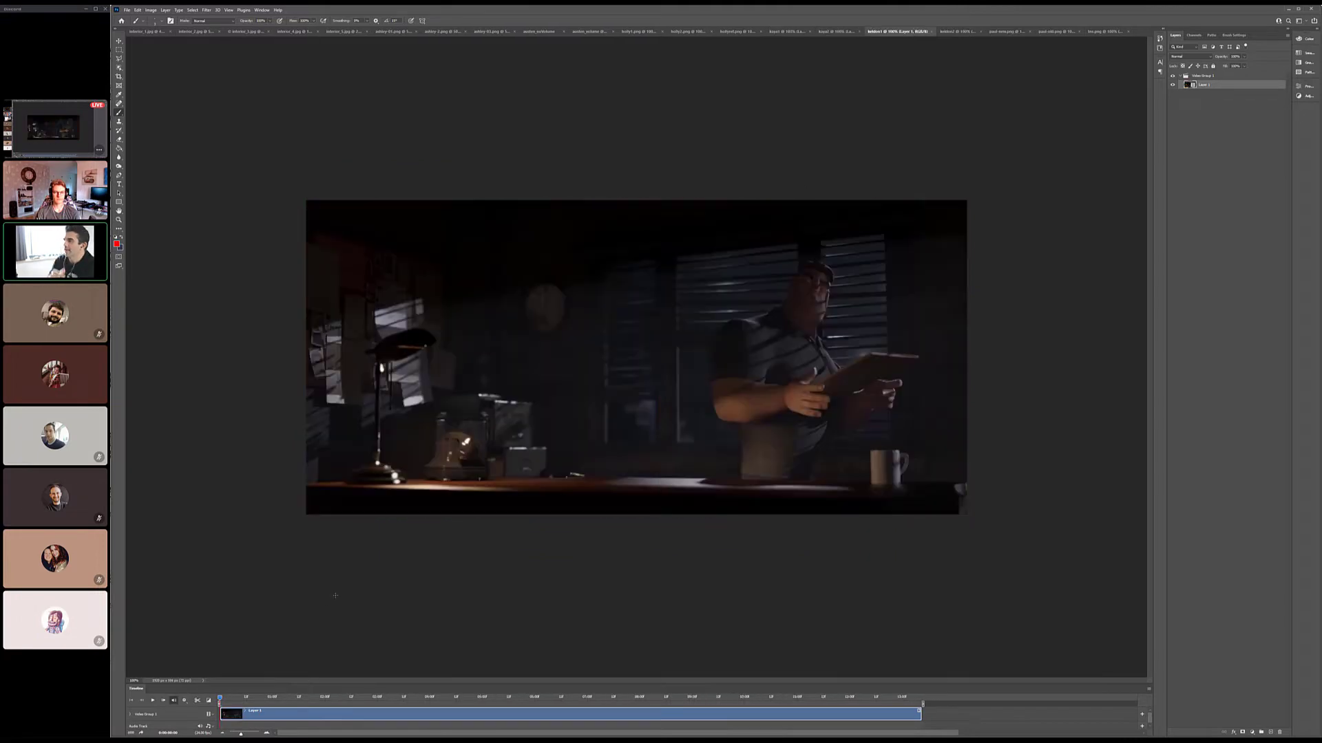
{"action": "key", "text": "space"}
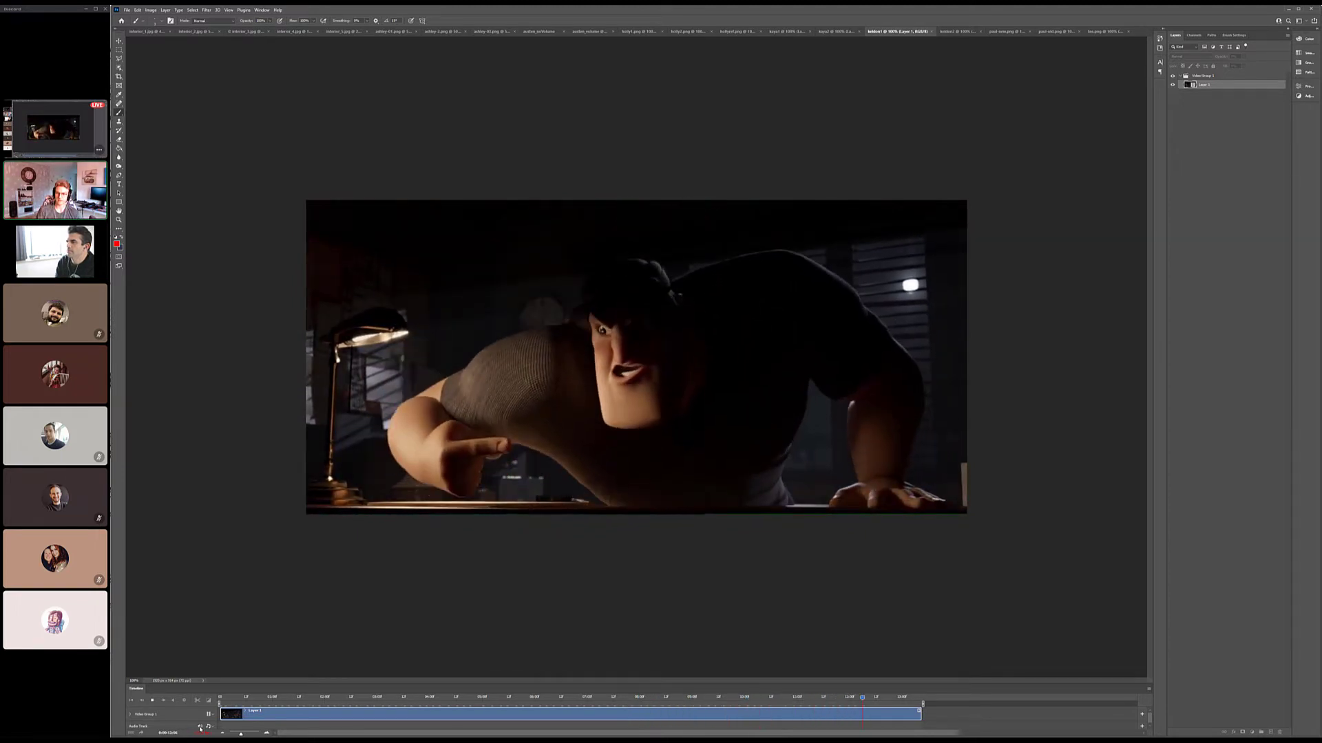
{"action": "key", "text": "space"}
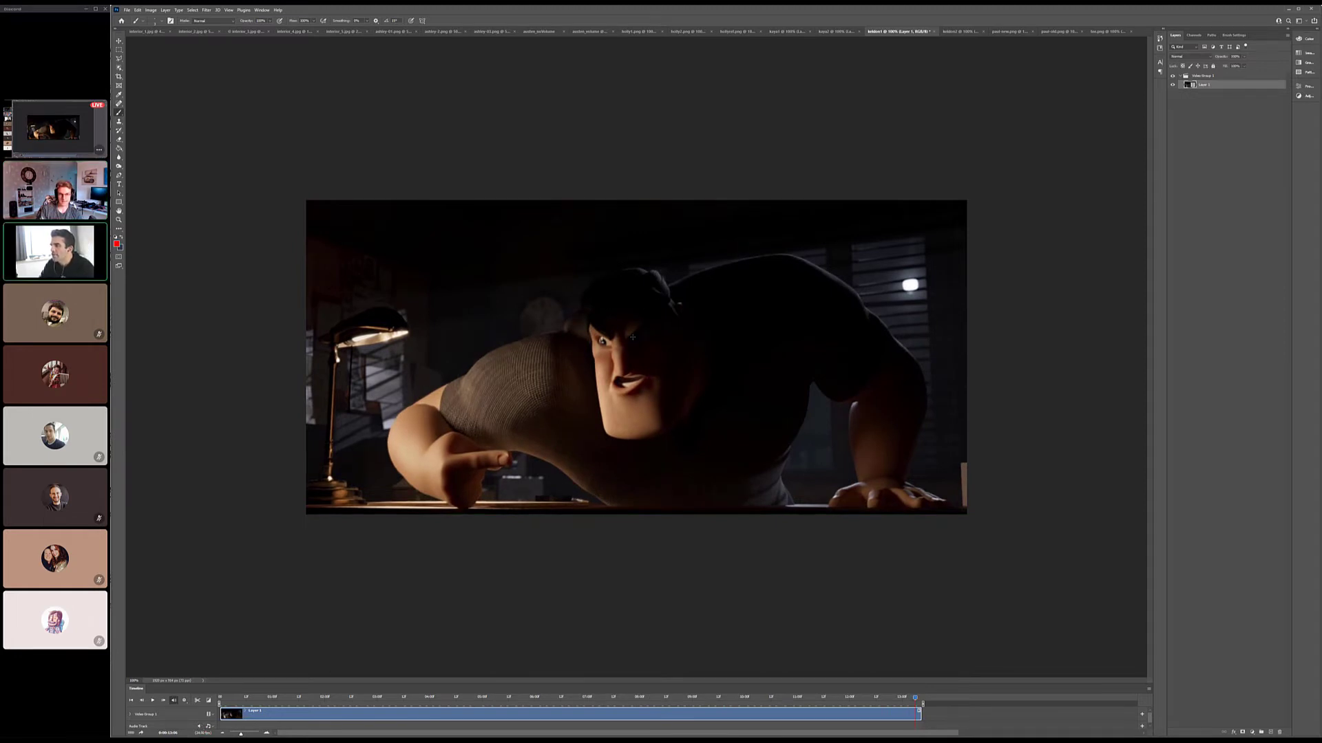
Step: Circle the man's shadowed eye in red near the end of the clip, and replay the clip's opening
{"action": "left_click_drag", "start_coordinate": [649, 325], "coordinate": [660, 330]}
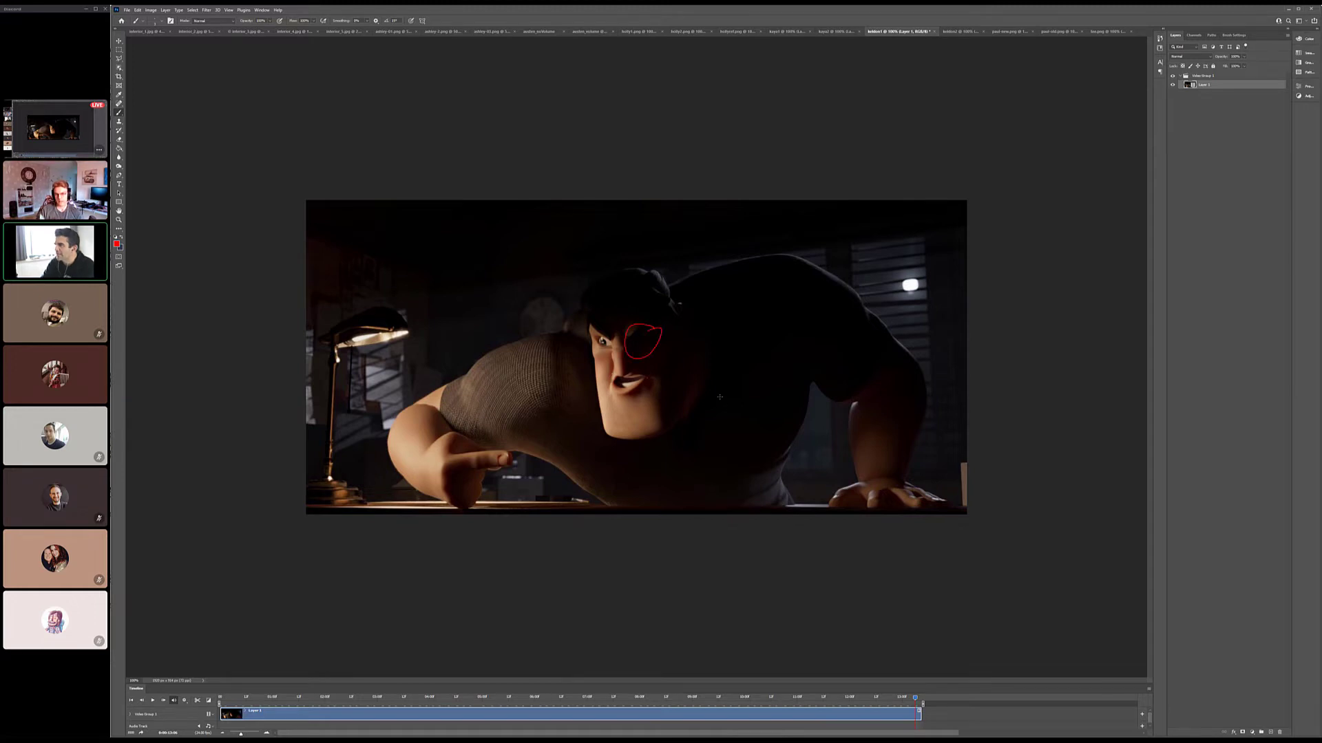
{"action": "key", "text": "space"}
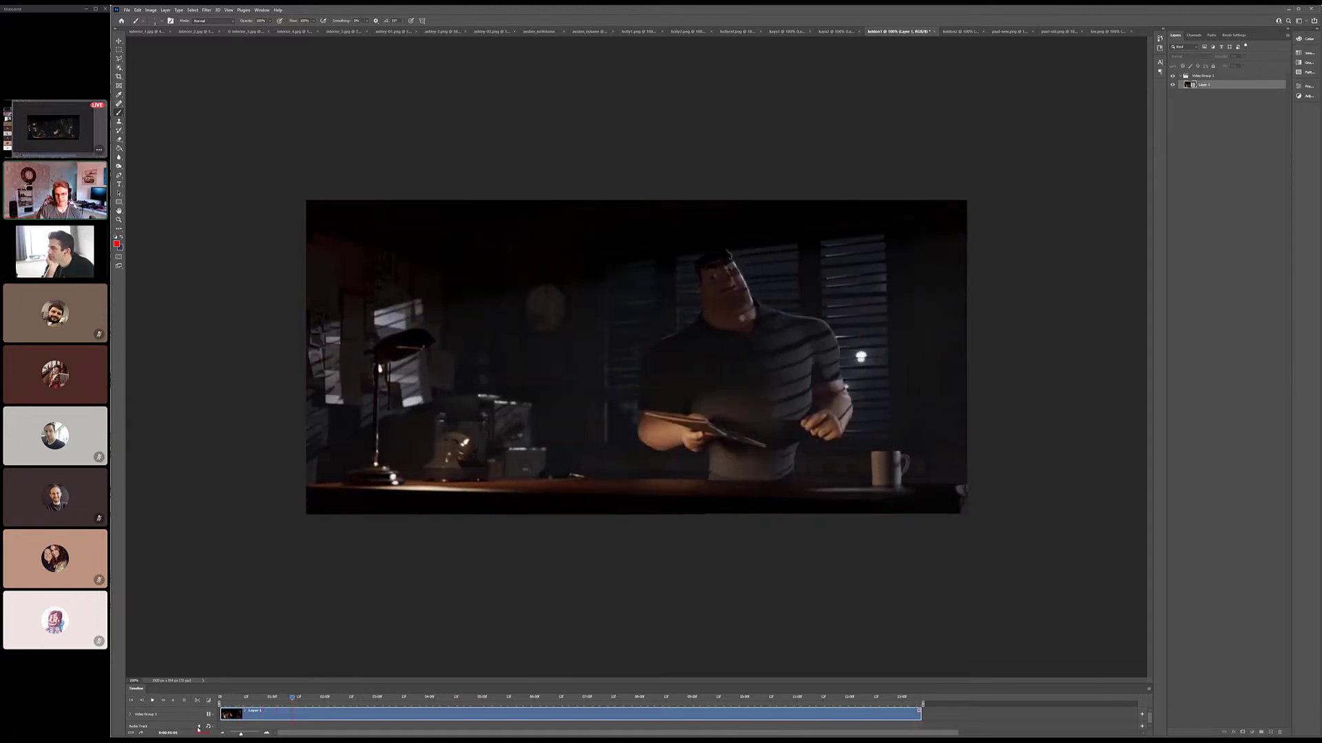
{"action": "key", "text": "space"}
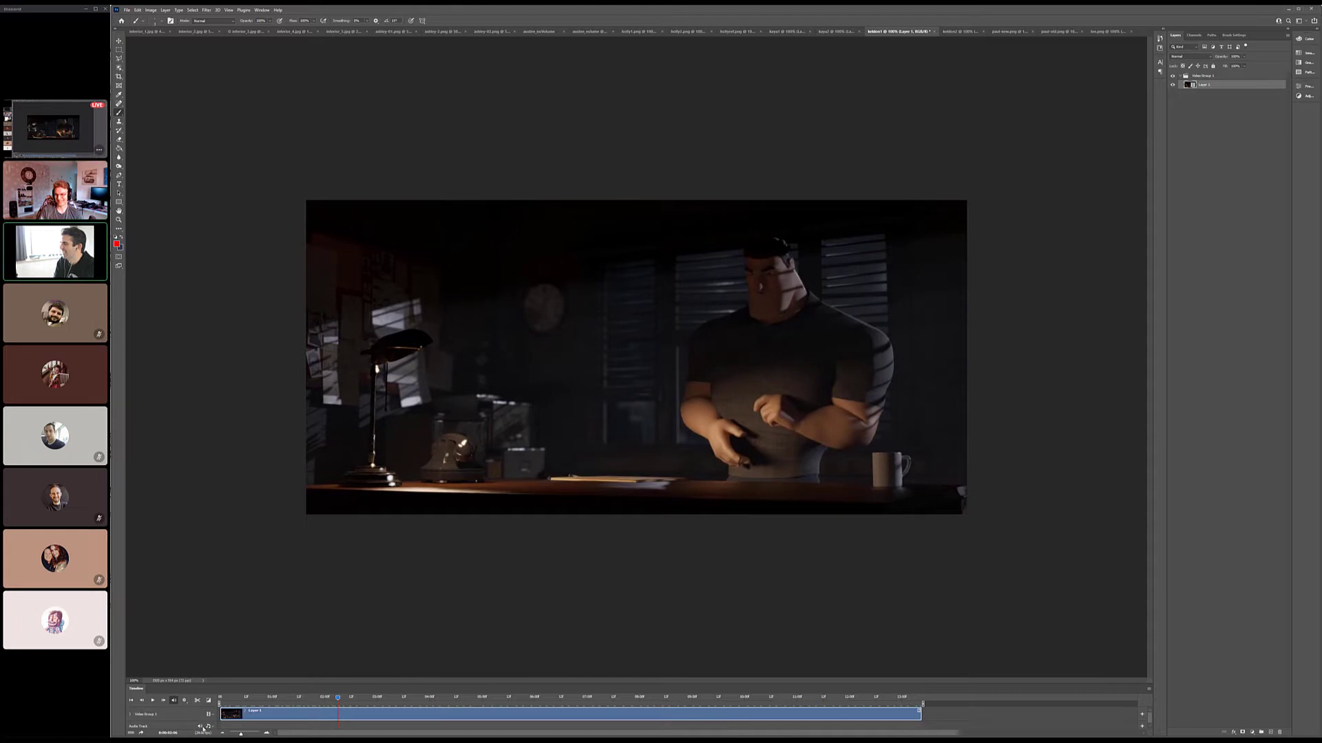
Step: Replay and scrub the clip to examine the lighting on the man as he leans over the desk
{"action": "left_click", "coordinate": [210, 727]}
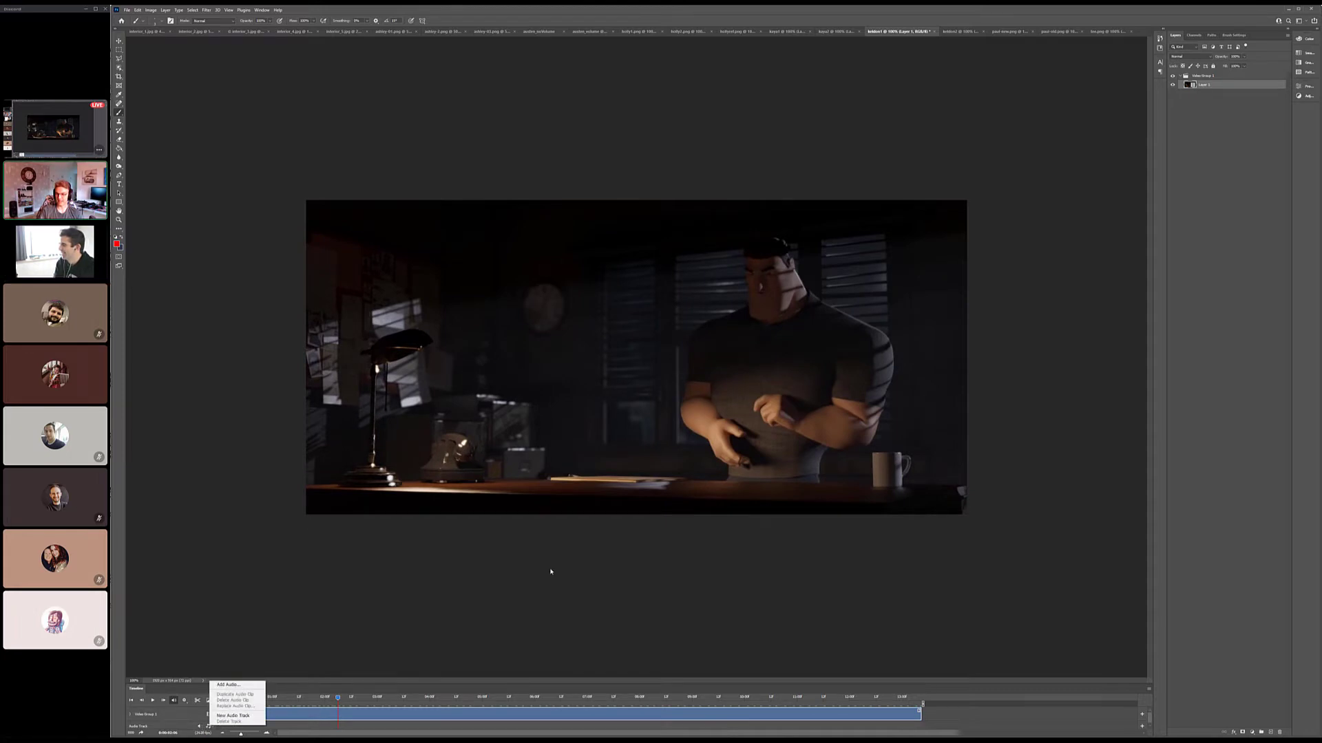
{"action": "left_click", "coordinate": [511, 608]}
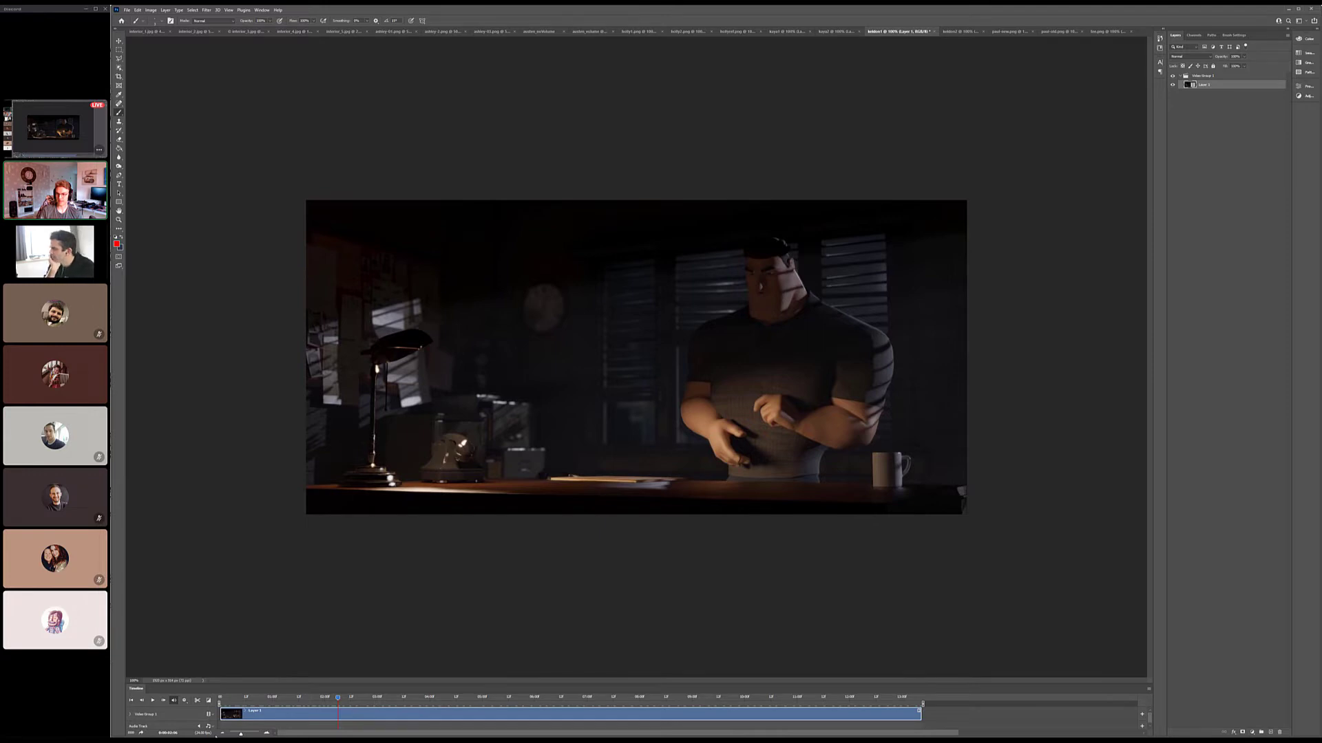
{"action": "left_click", "coordinate": [155, 700]}
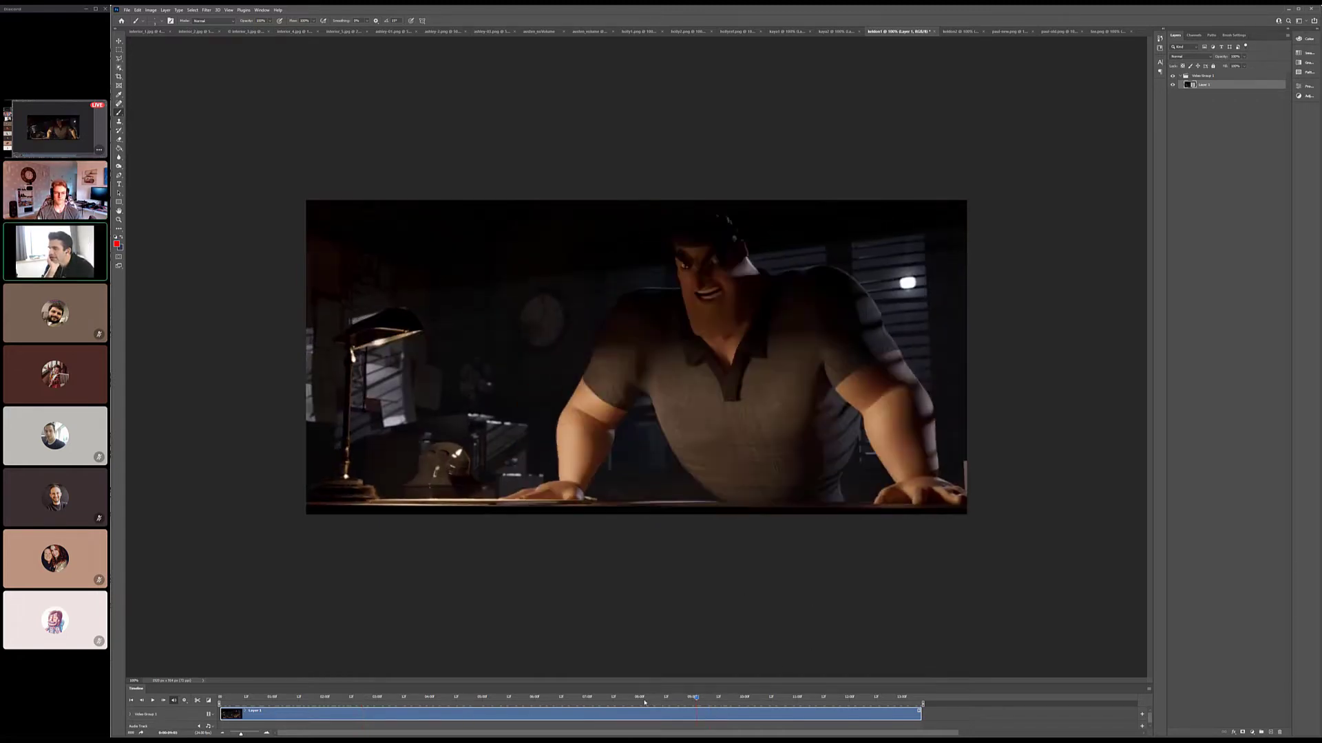
{"action": "left_click_drag", "start_coordinate": [675, 700], "coordinate": [740, 696]}
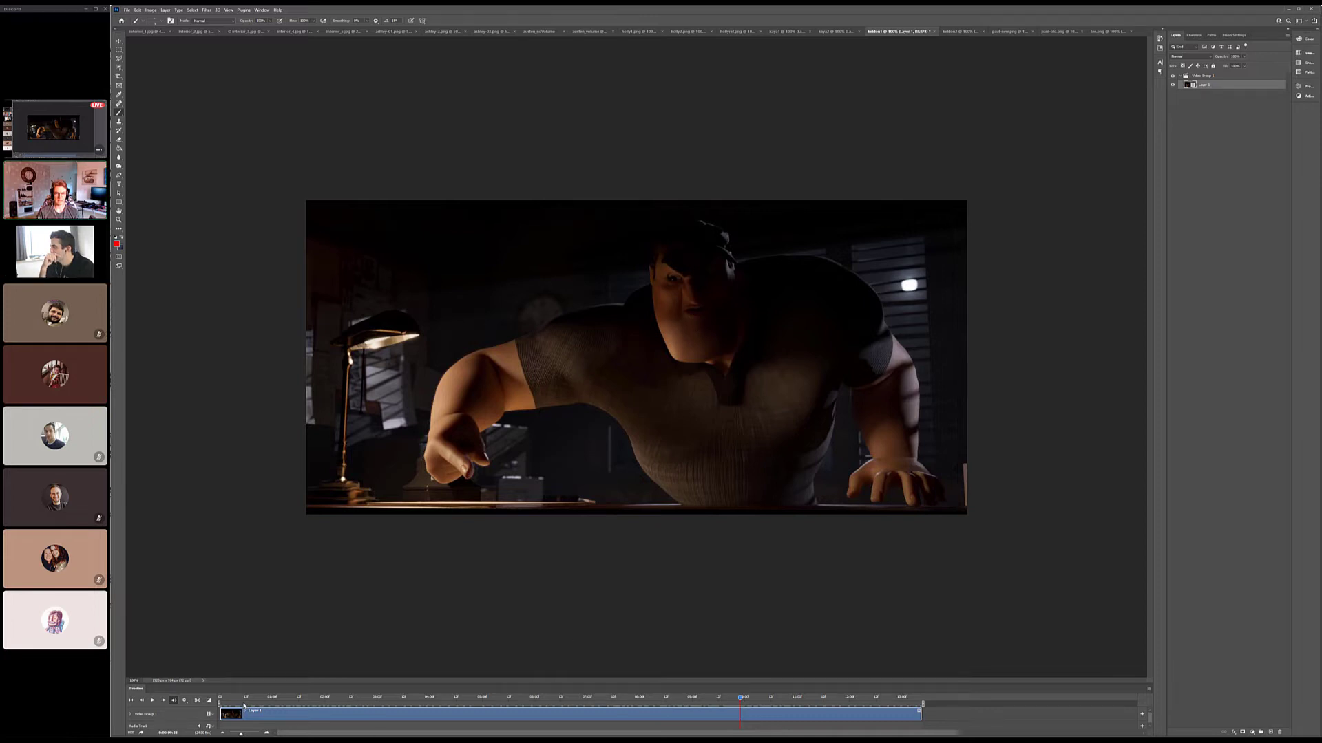
{"action": "left_click", "coordinate": [635, 698]}
{"action": "key", "text": "space"}
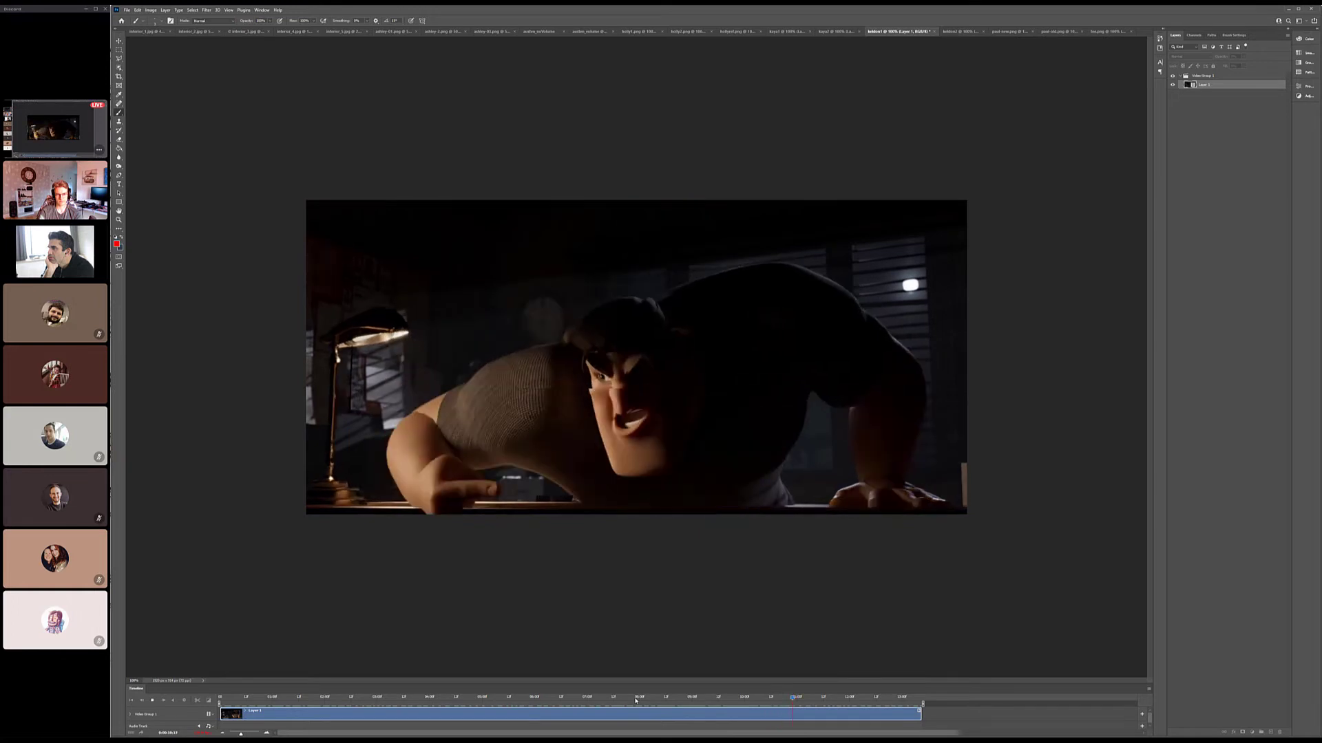
Step: Pause on the man leaning low over the desk, sketch a red stroke across his head and face, and undo it
{"action": "key", "text": "space"}
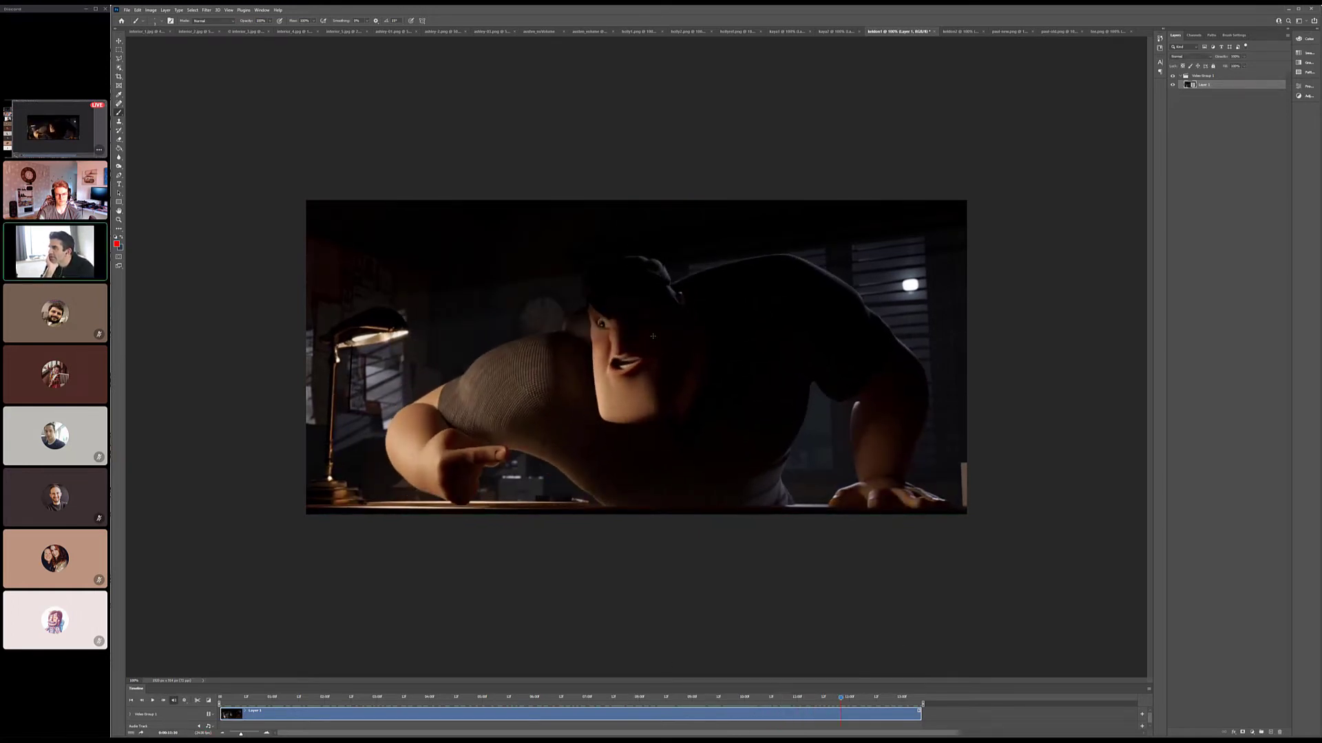
{"action": "mouse_move", "coordinate": [621, 282]}
{"action": "left_mouse_down"}
{"action": "mouse_move", "coordinate": [617, 325]}
{"action": "mouse_move", "coordinate": [651, 370]}
{"action": "mouse_move", "coordinate": [680, 339]}
{"action": "left_mouse_up"}
{"action": "key", "text": "ctrl+z"}
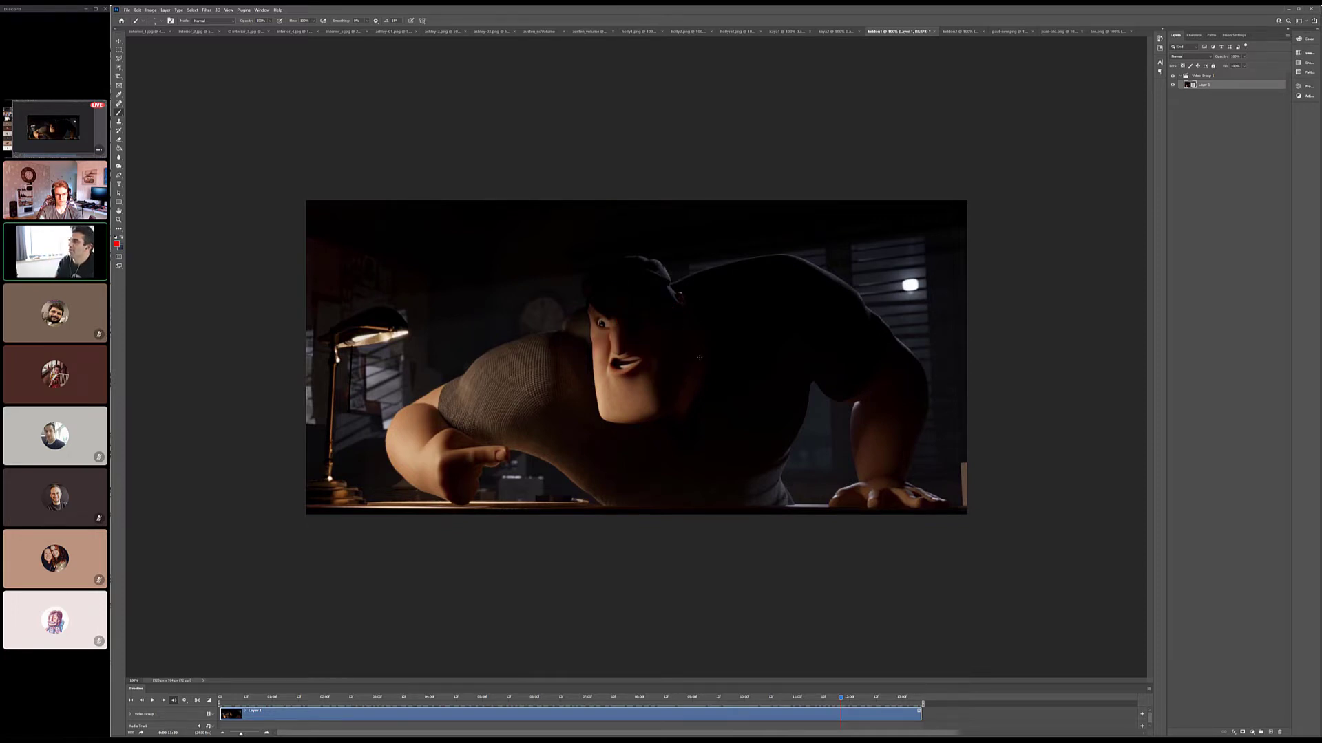
Step: On the frame with the man's hand on his hip, circle the lamp and papered wall in red, and undo the mark
{"action": "left_click_drag", "start_coordinate": [769, 697], "coordinate": [550, 694]}
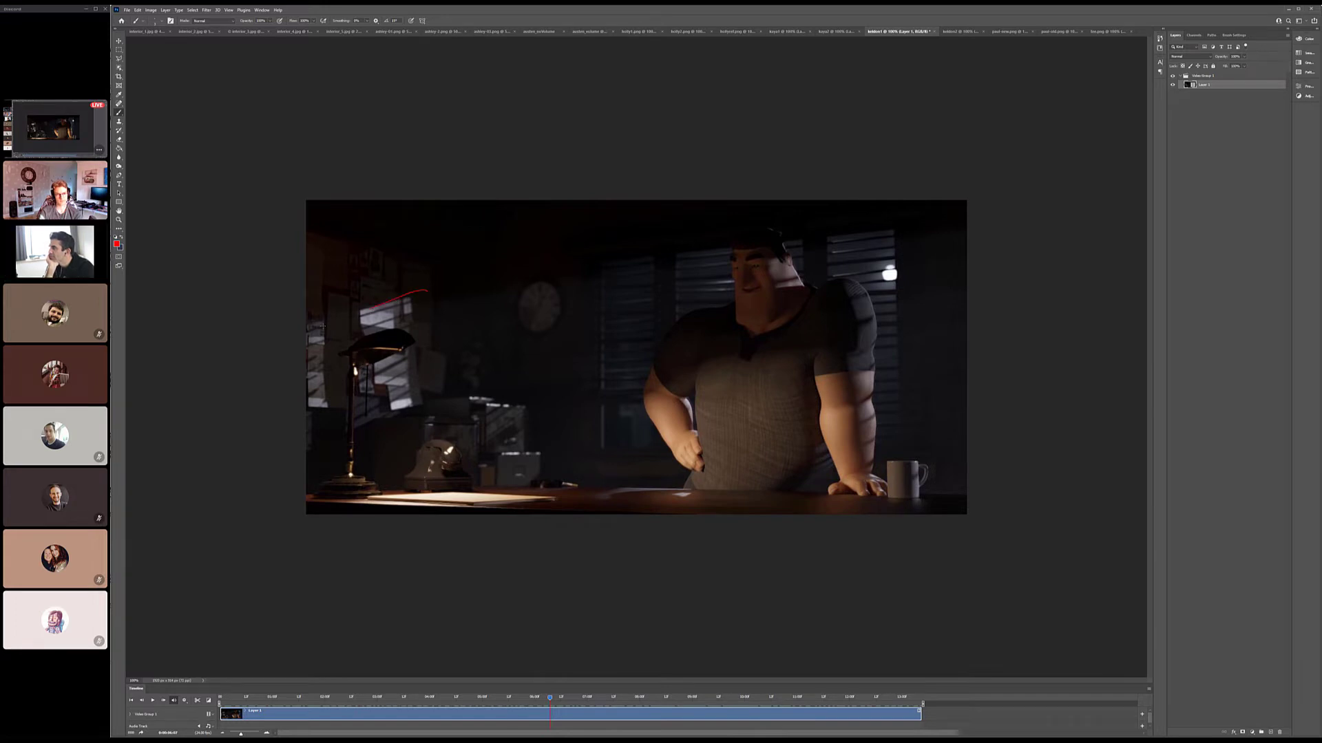
{"action": "mouse_move", "coordinate": [322, 326]}
{"action": "left_mouse_down"}
{"action": "mouse_move", "coordinate": [412, 464]}
{"action": "mouse_move", "coordinate": [516, 395]}
{"action": "mouse_move", "coordinate": [447, 298]}
{"action": "mouse_move", "coordinate": [415, 291]}
{"action": "left_mouse_up"}
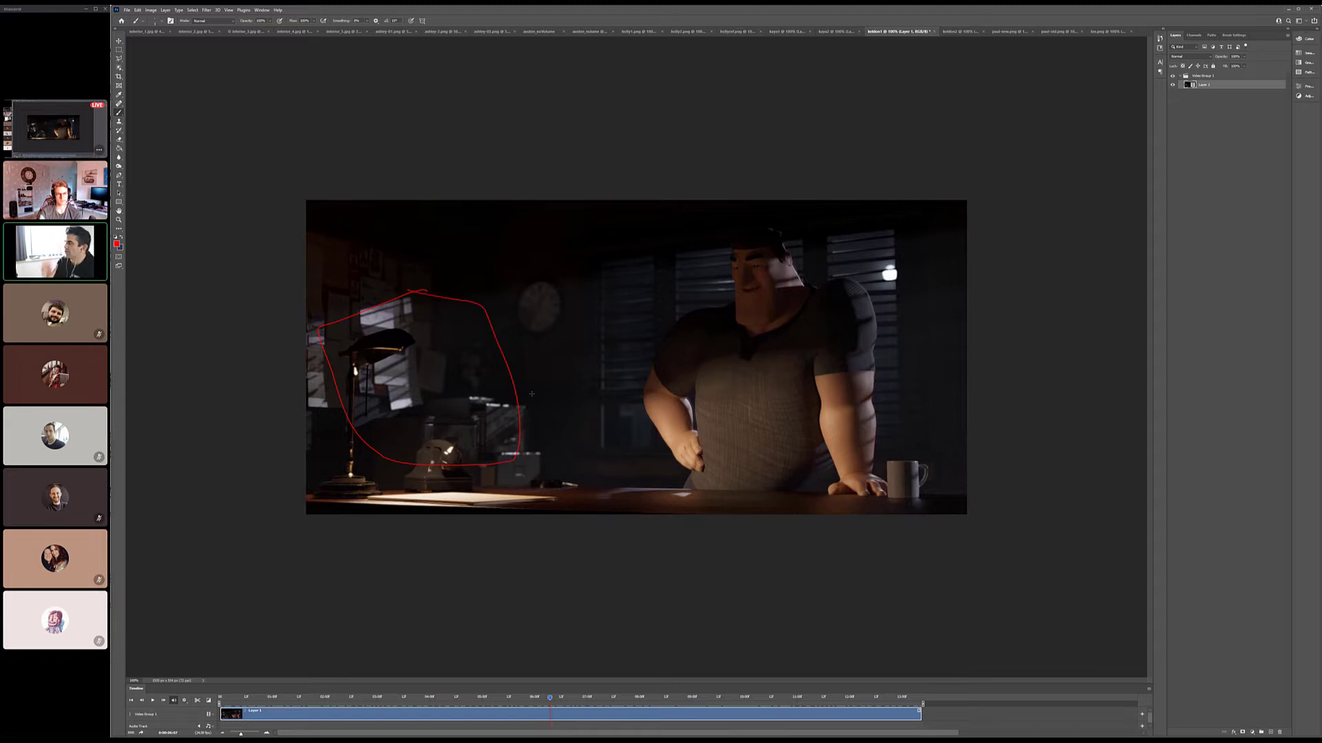
{"action": "key", "text": "ctrl+z"}
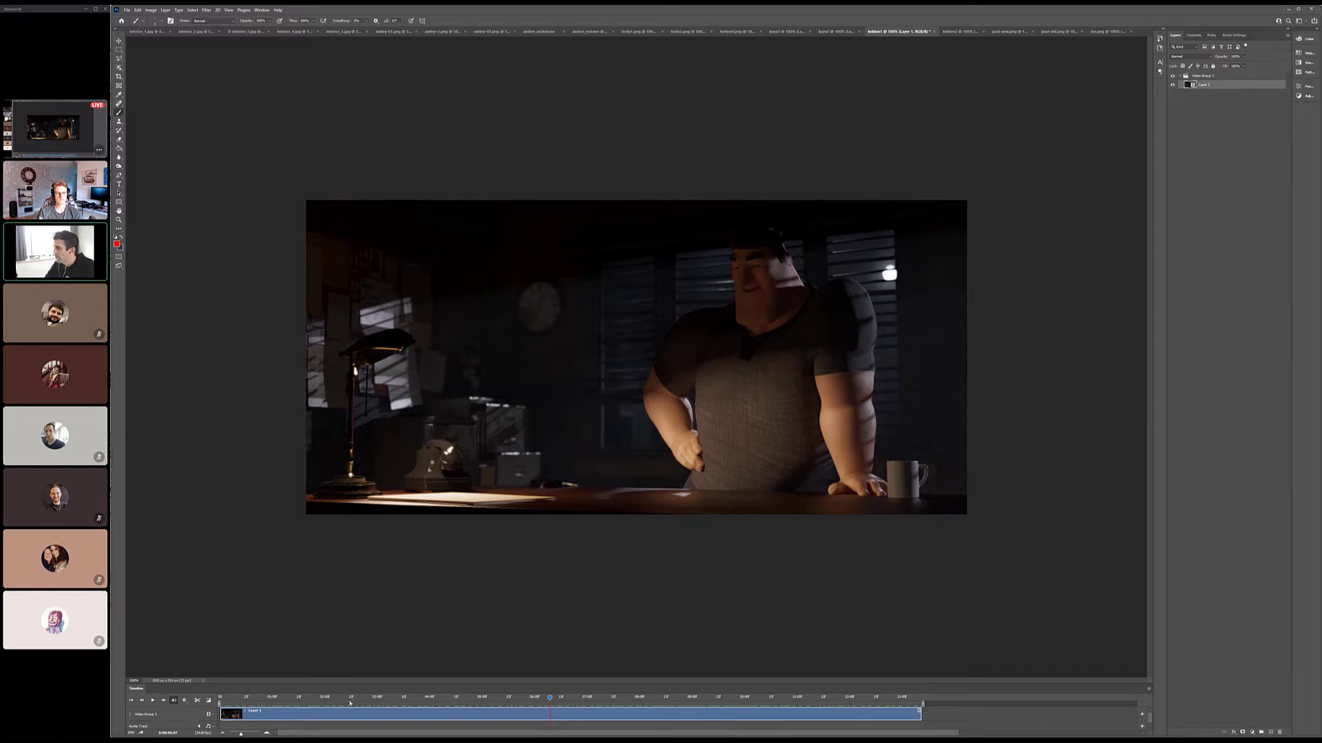
Step: Scrub back to the frame where the man reaches across the desk toward the lamp
{"action": "left_click_drag", "start_coordinate": [358, 702], "coordinate": [417, 701]}
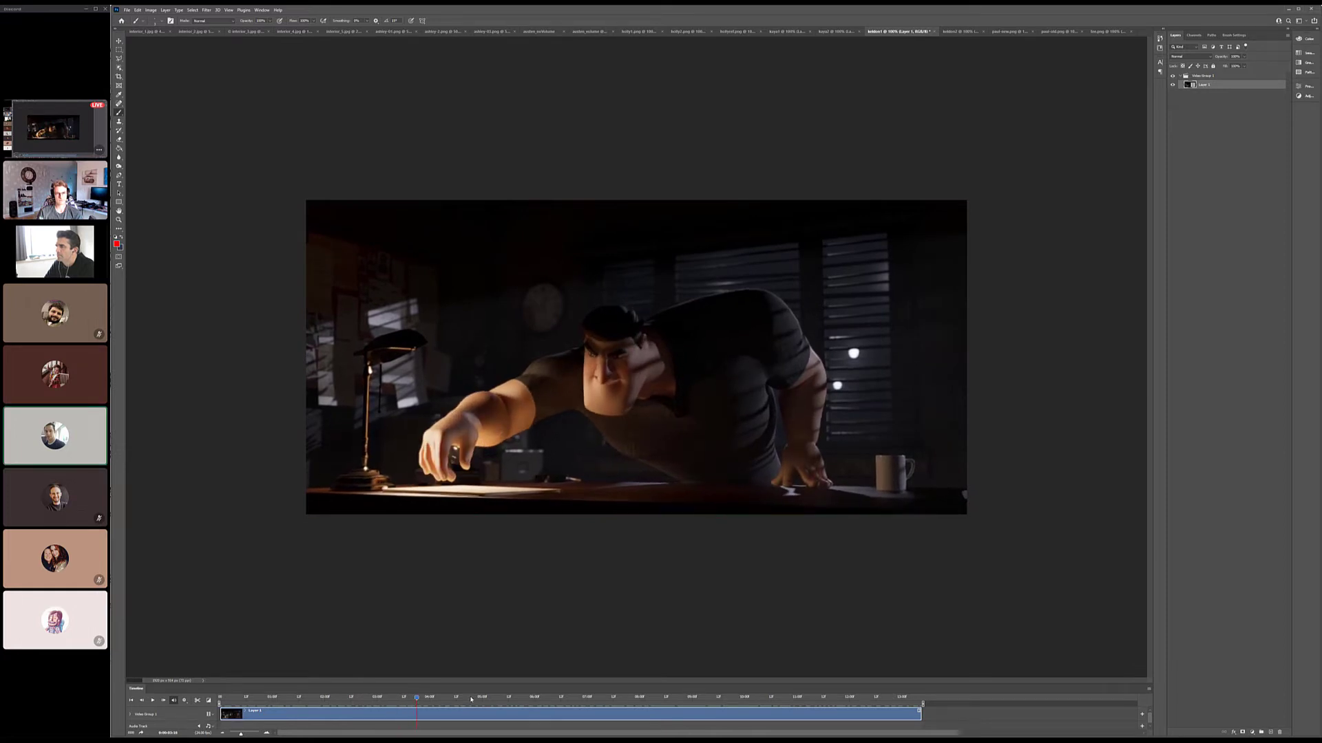
{"action": "left_click", "coordinate": [209, 727]}
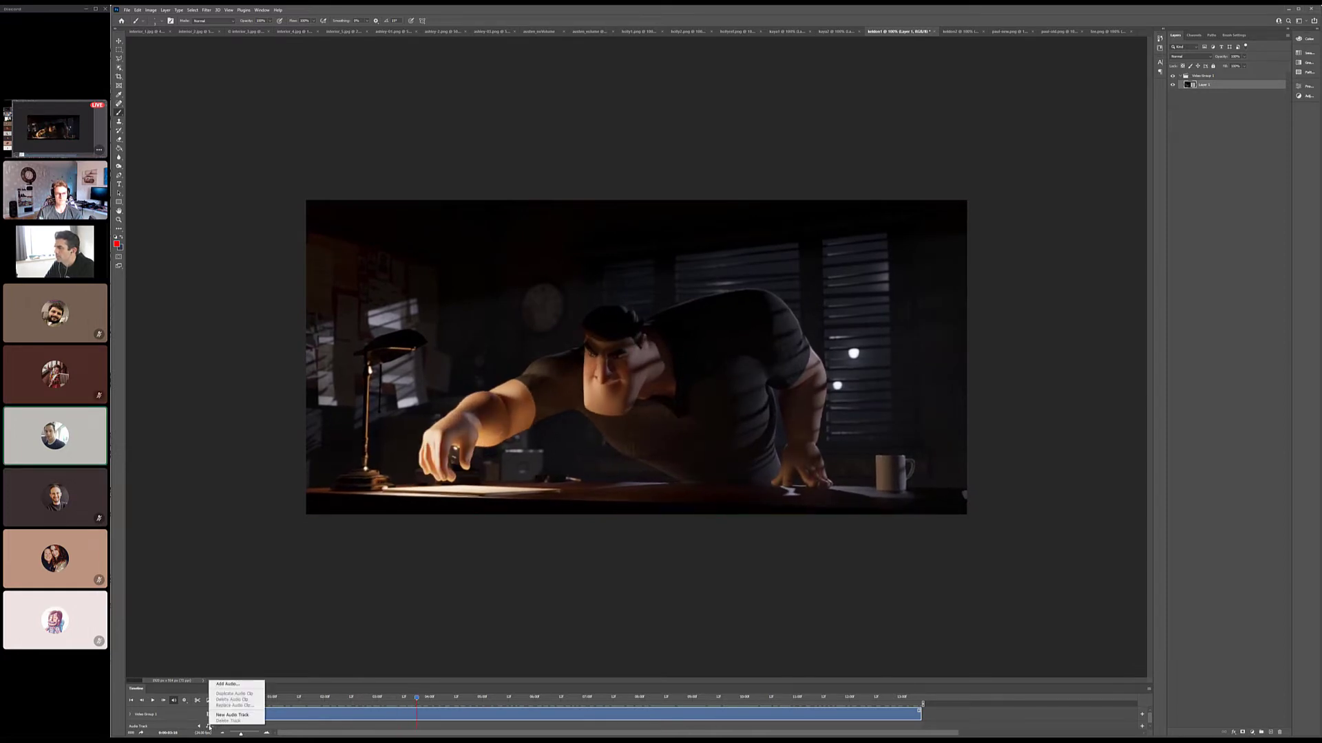
{"action": "left_click", "coordinate": [209, 727]}
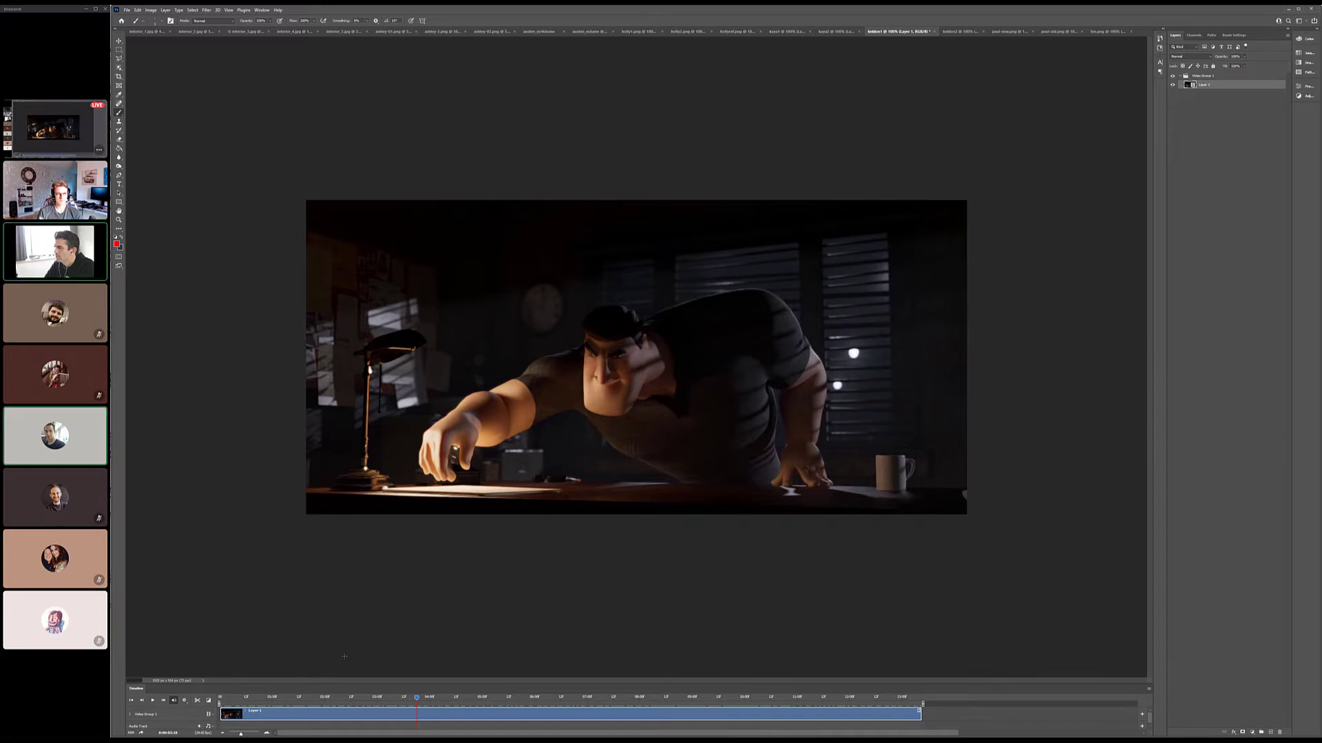
Step: Scrub between the frames where the man leans over the desk and stands with his hand on his hip
{"action": "left_click_drag", "start_coordinate": [417, 698], "coordinate": [729, 720]}
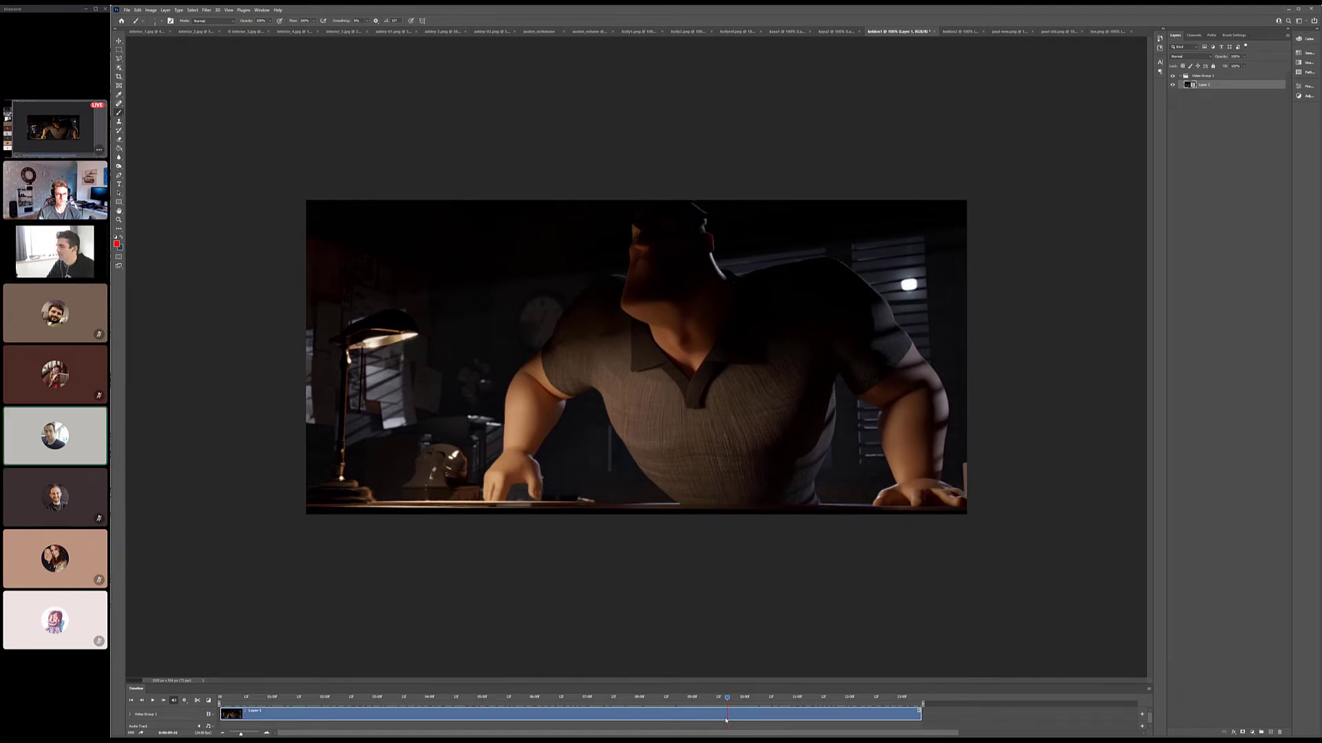
{"action": "left_click_drag", "start_coordinate": [728, 698], "coordinate": [663, 705]}
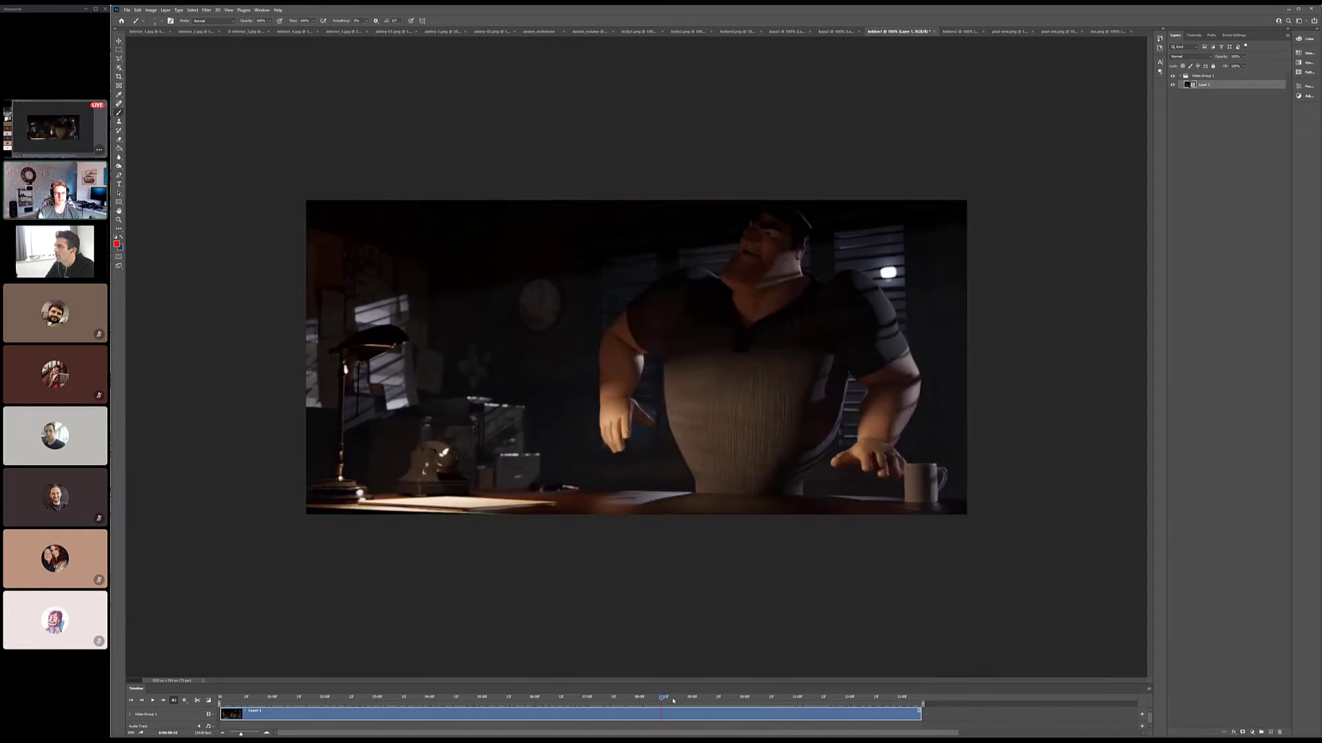
{"action": "left_click_drag", "start_coordinate": [672, 700], "coordinate": [646, 706]}
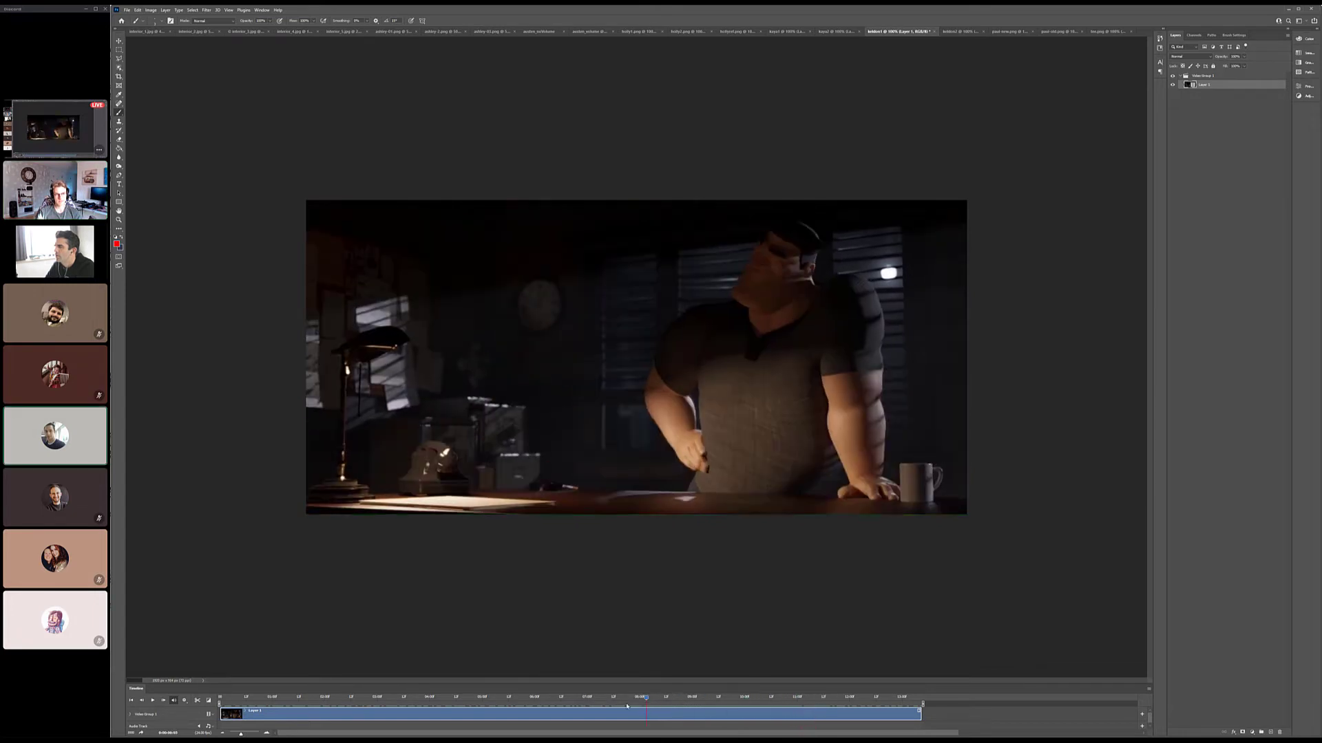
Step: Replay the office clip, pausing as the papers land on the desk, and continue through the man's shouting and leaning poses
{"action": "left_click", "coordinate": [528, 702]}
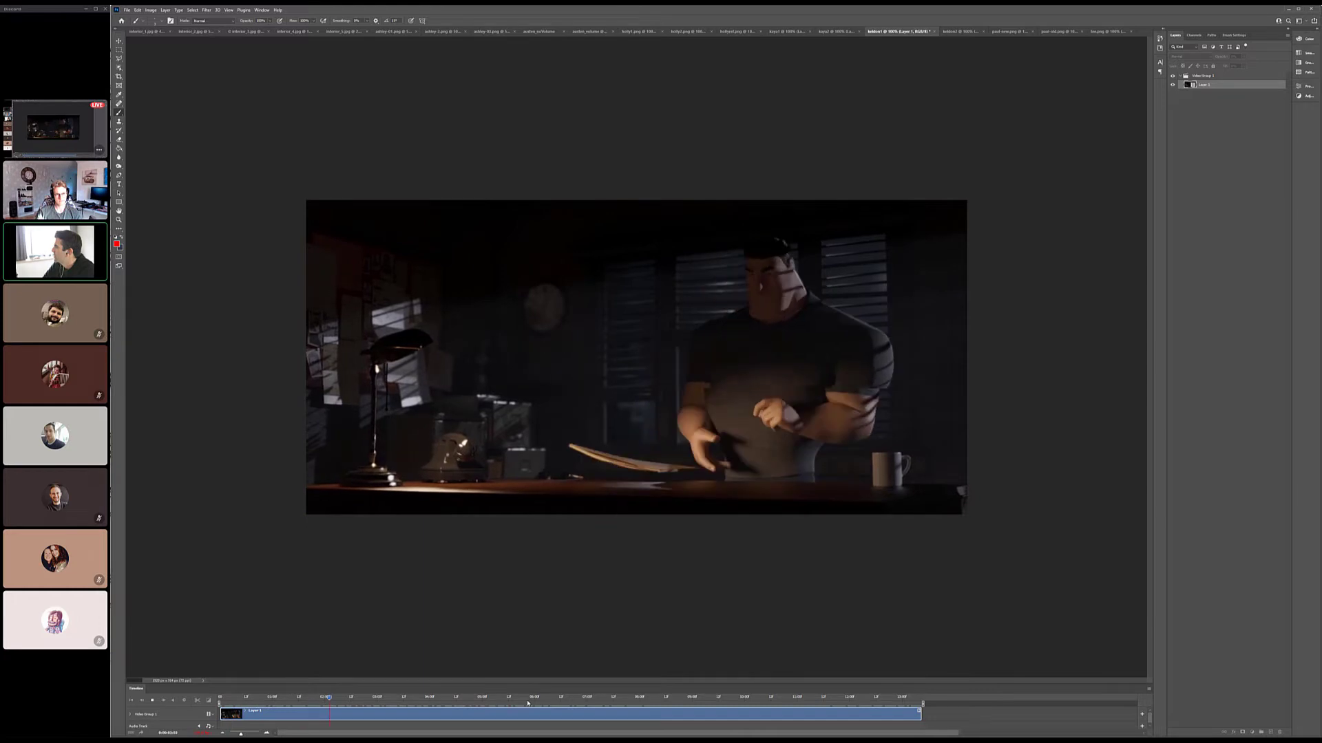
{"action": "key", "text": "space"}
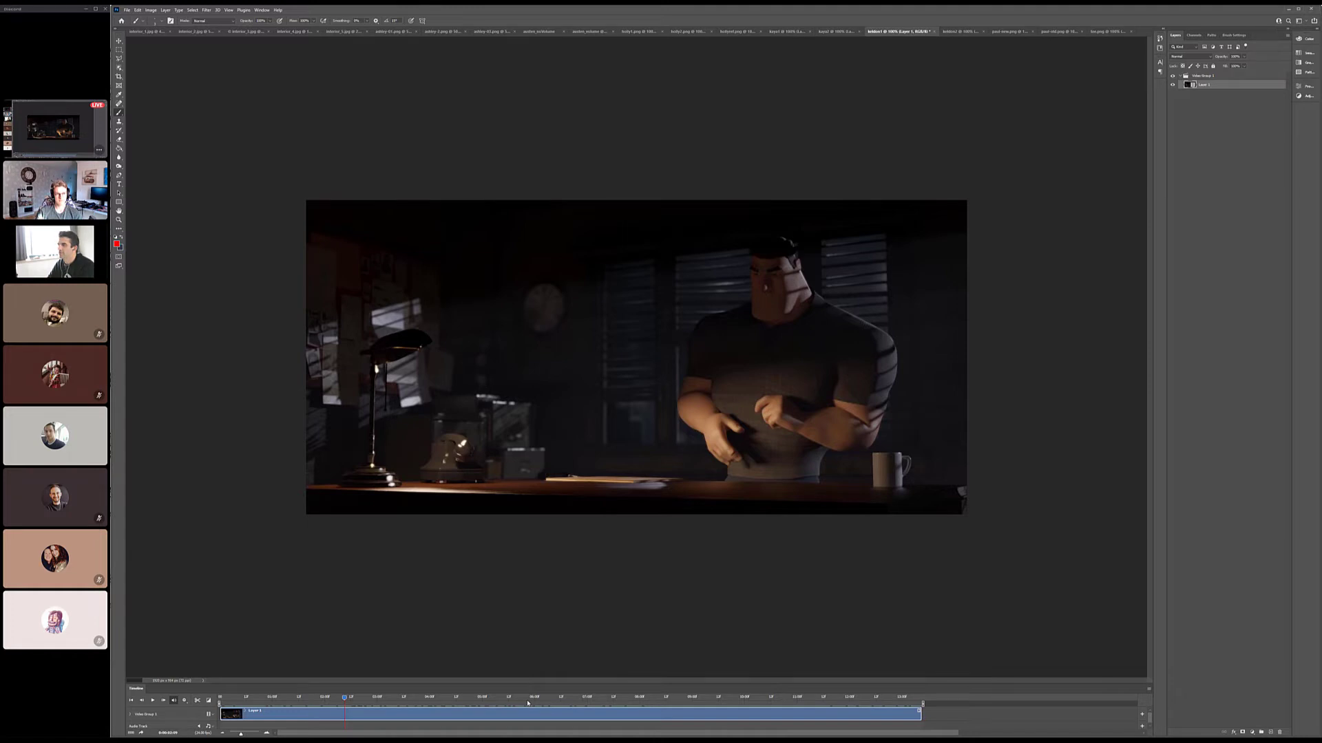
{"action": "key", "text": "space"}
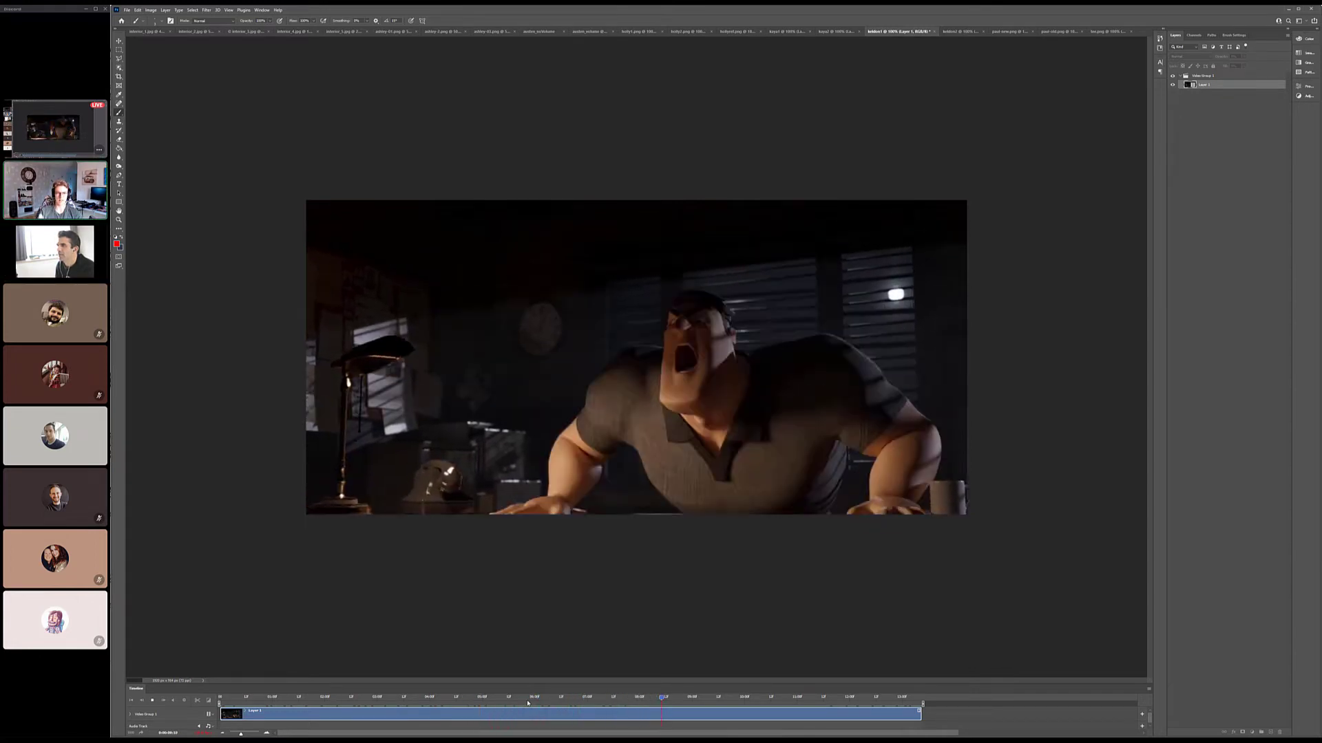
{"action": "key", "text": "space"}
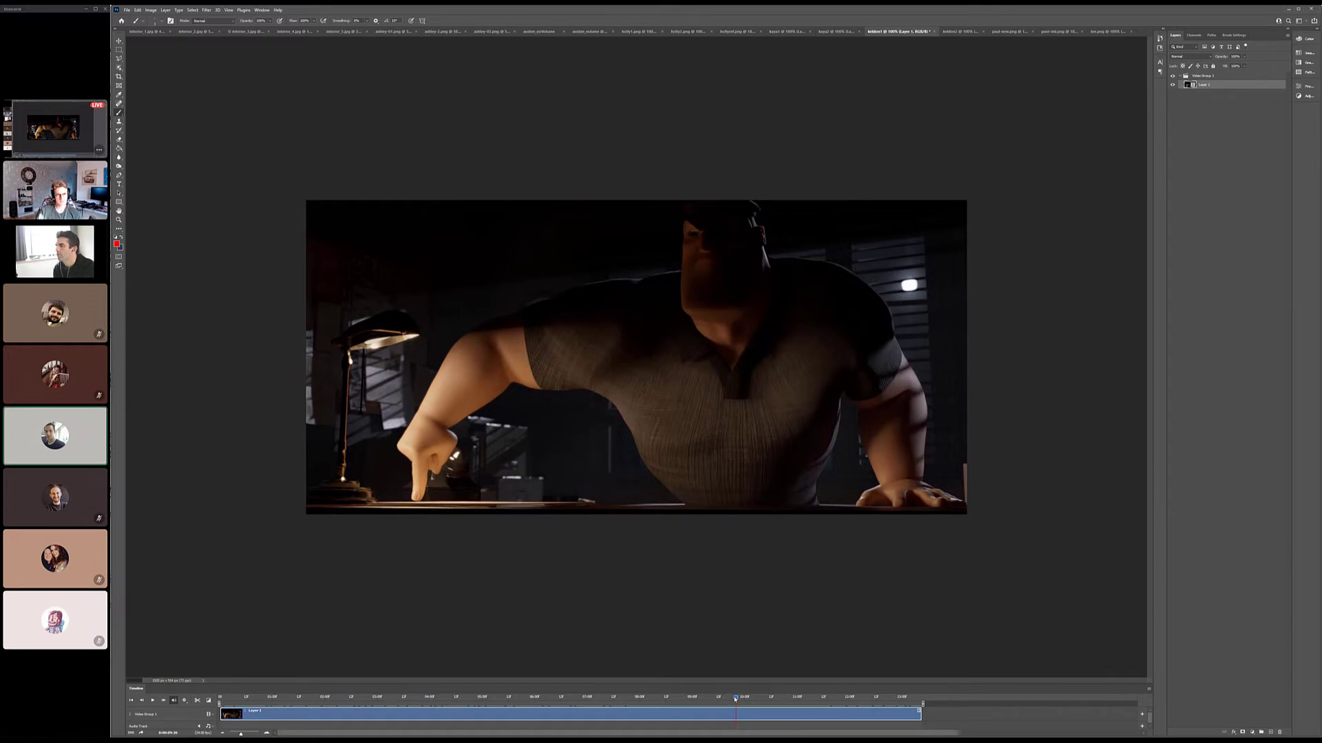
Step: Scrub between the hand-on-hip and low-leaning poses, ending on the early frame with both of the man's hands on the desk
{"action": "left_click_drag", "start_coordinate": [734, 699], "coordinate": [580, 696]}
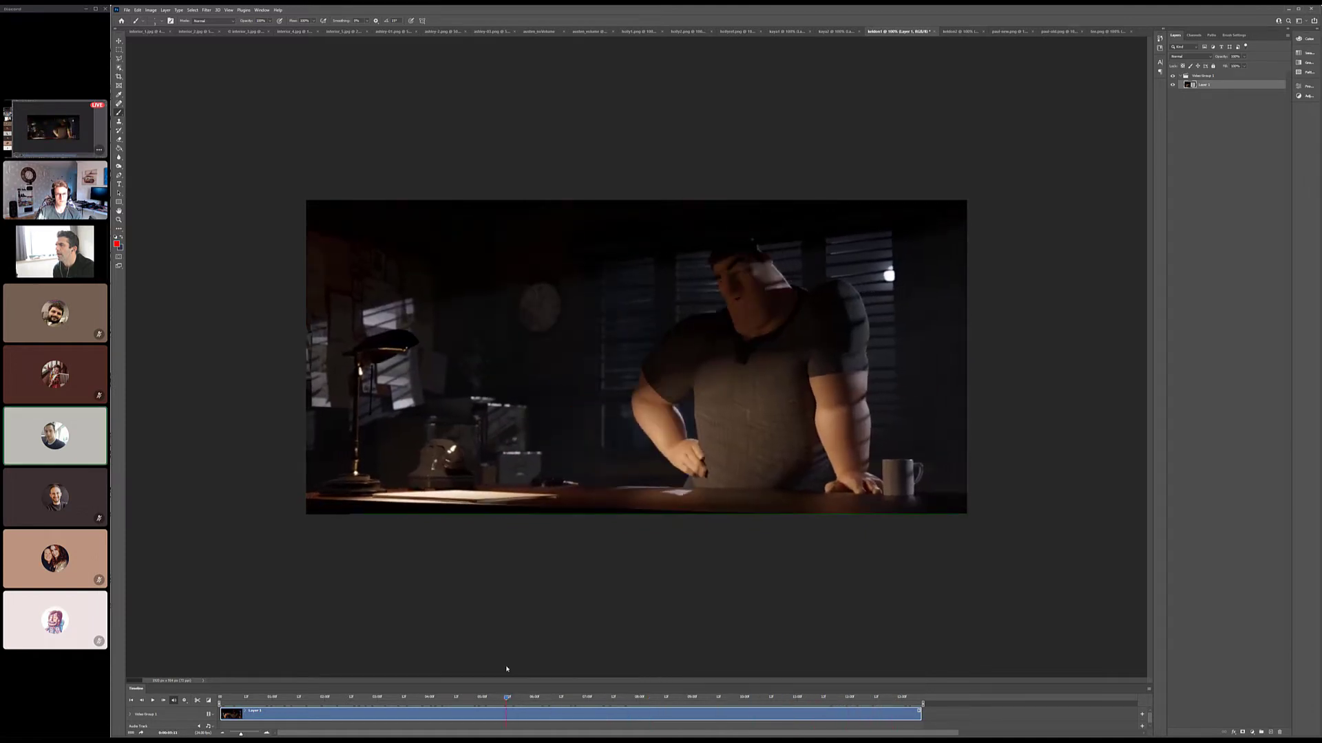
{"action": "left_click_drag", "start_coordinate": [506, 668], "coordinate": [540, 669]}
{"action": "left_click_drag", "start_coordinate": [660, 678], "coordinate": [853, 672]}
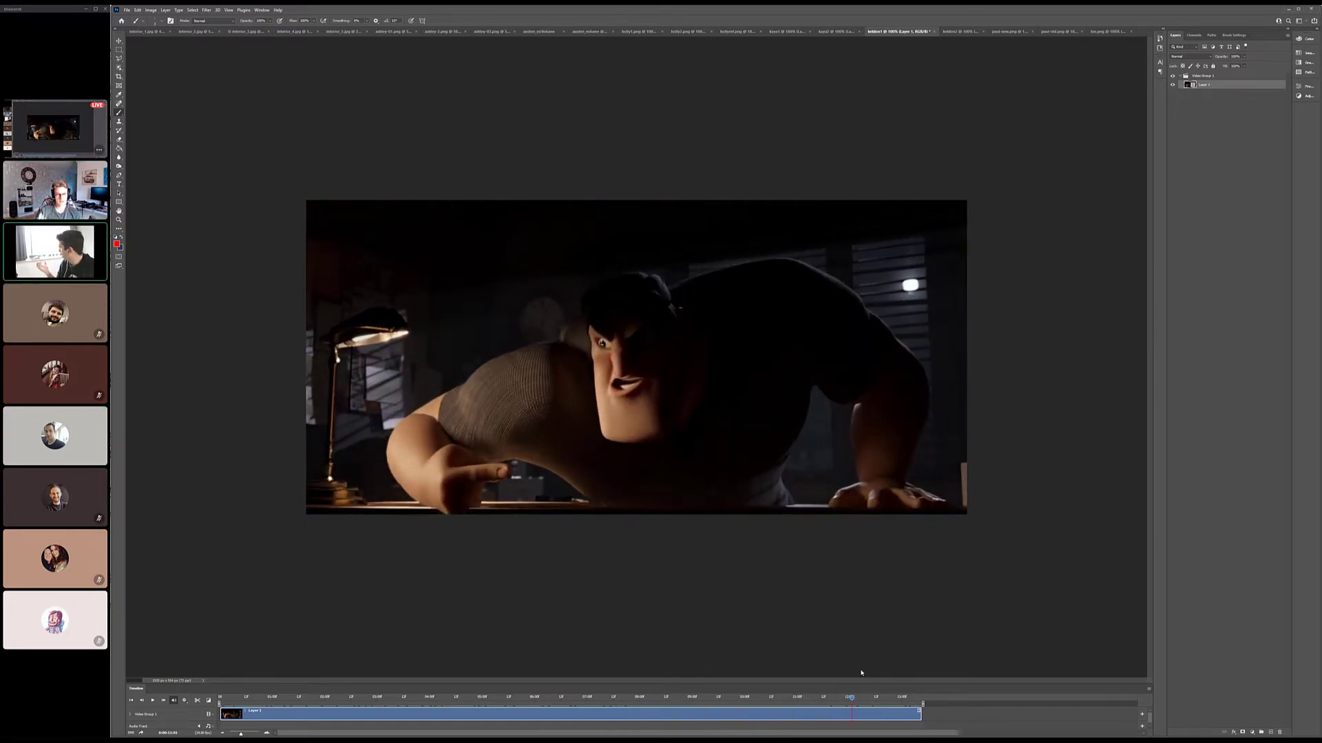
{"action": "left_click_drag", "start_coordinate": [861, 673], "coordinate": [369, 659]}
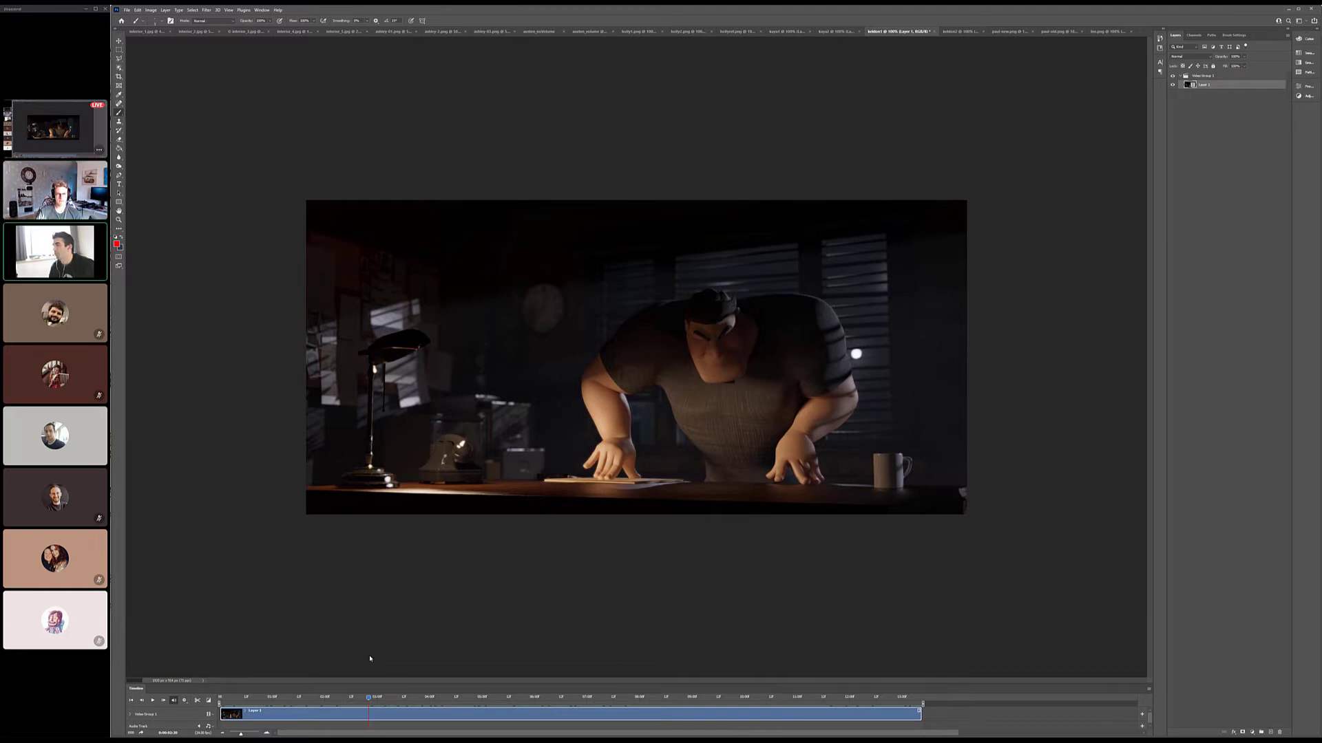
Step: Switch to the bedroom clip with the two toy robots and preview it up to the jumping robot near the end
{"action": "left_click", "coordinate": [953, 33]}
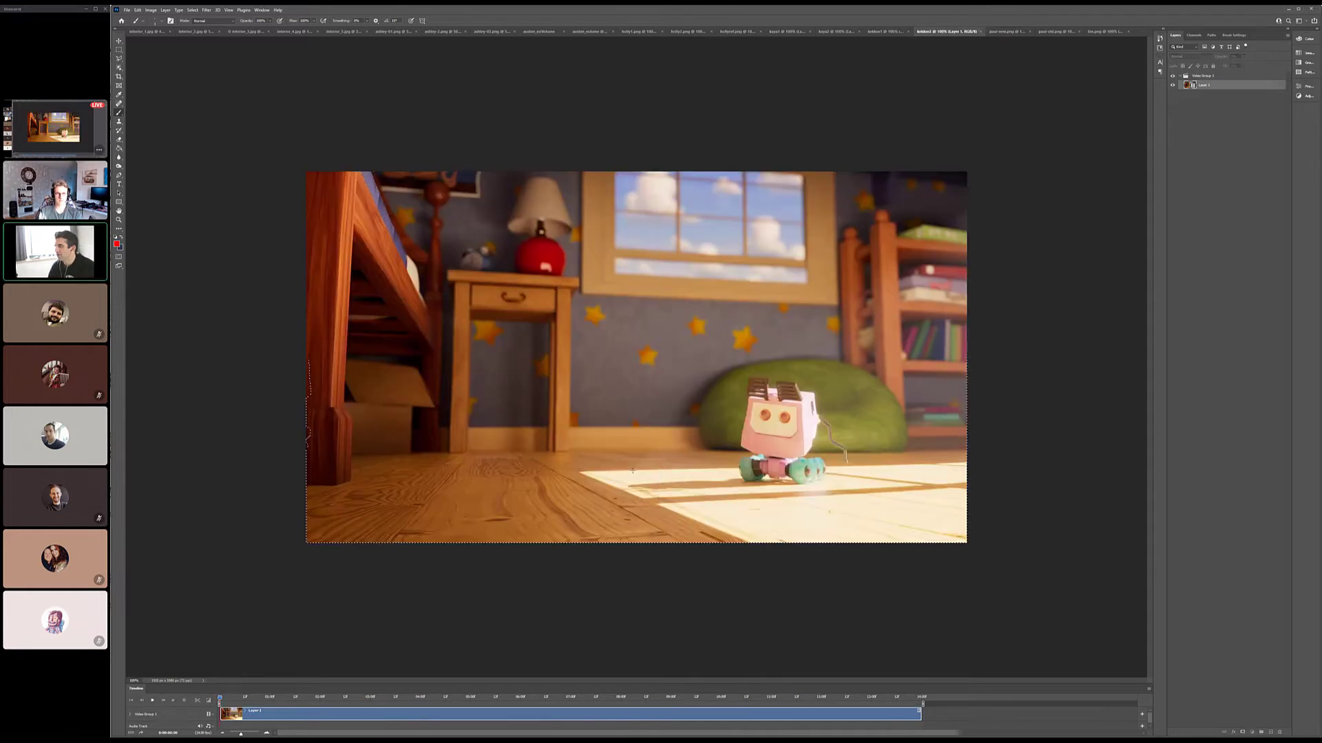
{"action": "key", "text": "space"}
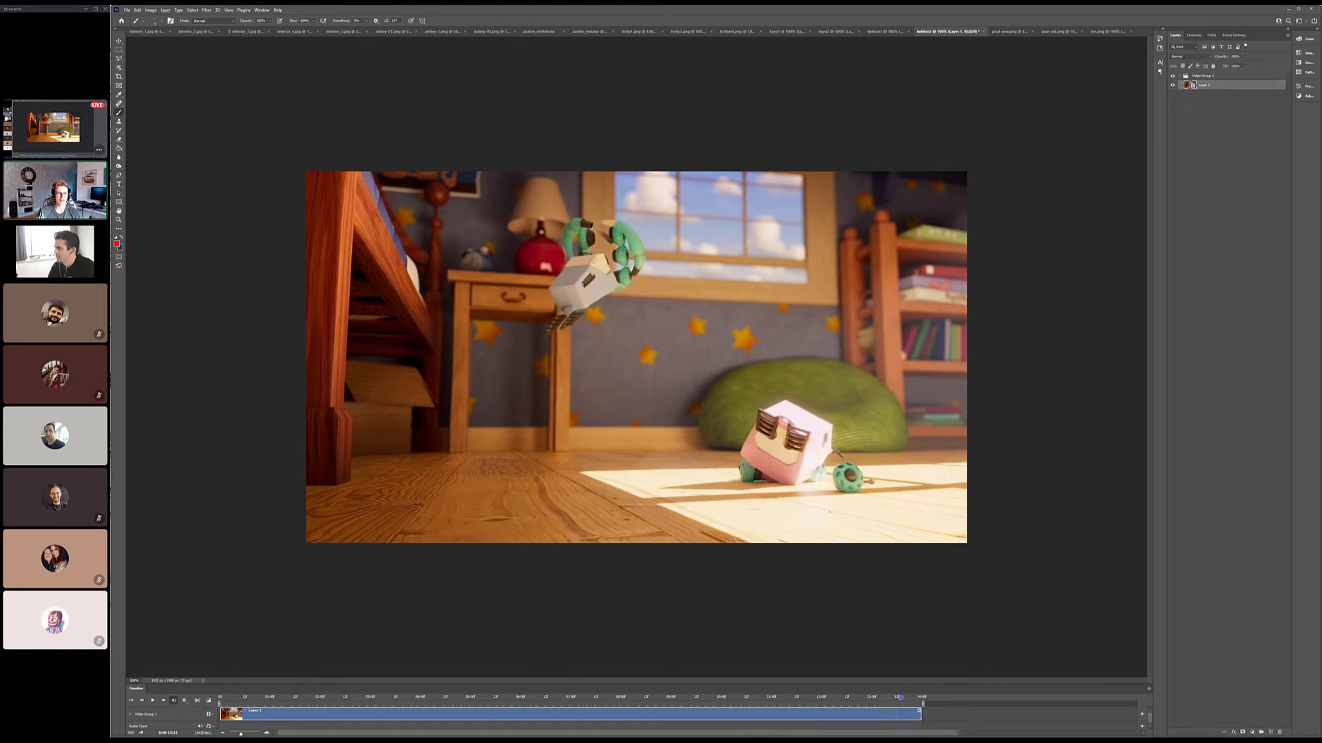
Step: Open the bedroom robot clip from the tuesday folder in the media player and maximize the playback window
{"action": "mouse_move", "coordinate": [354, 741]}
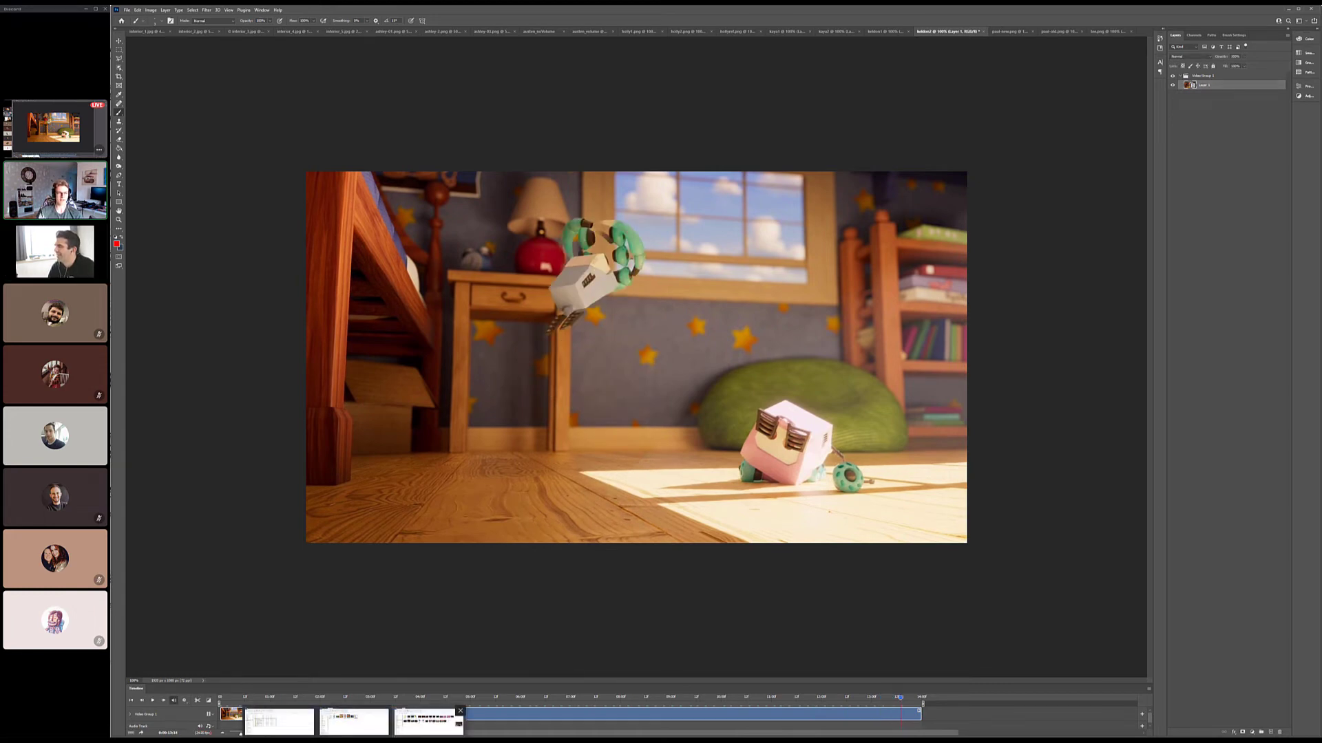
{"action": "left_click", "coordinate": [428, 721]}
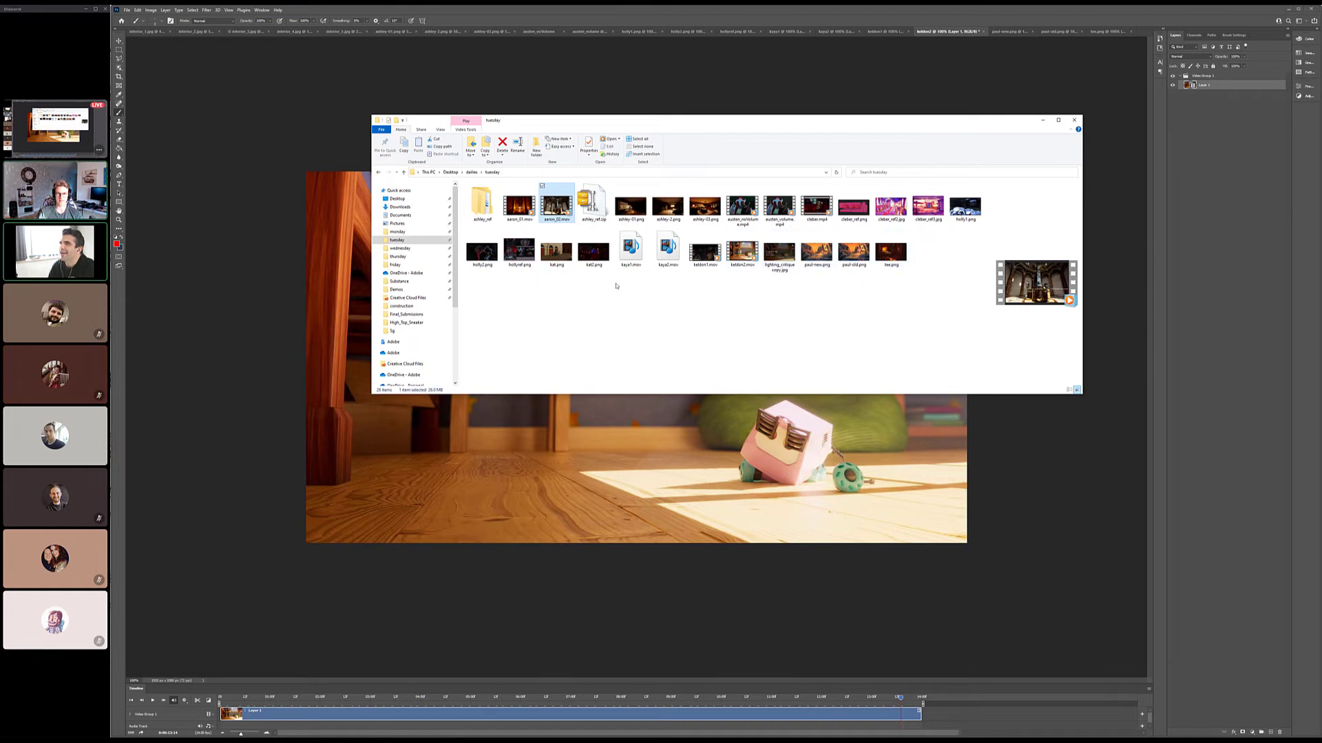
{"action": "left_click", "coordinate": [749, 255]}
{"action": "double_click", "coordinate": [749, 255]}
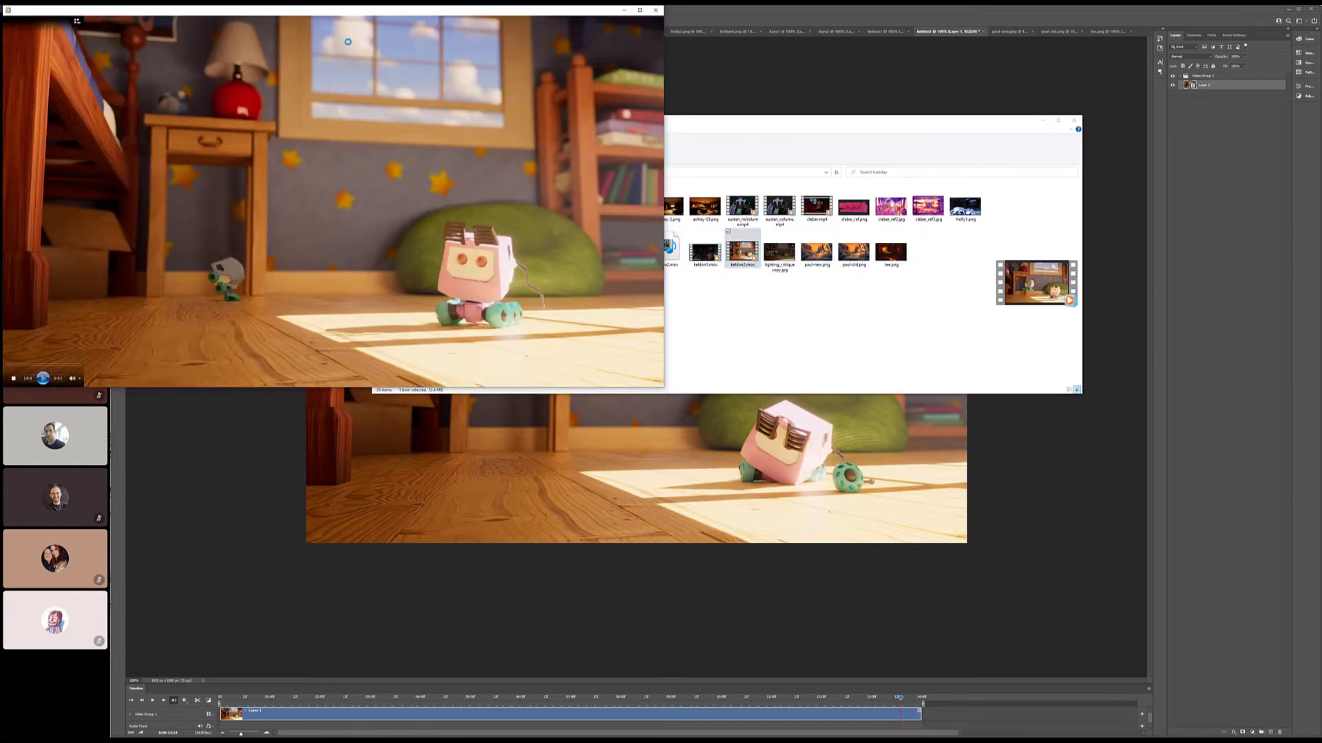
{"action": "left_click", "coordinate": [640, 11]}
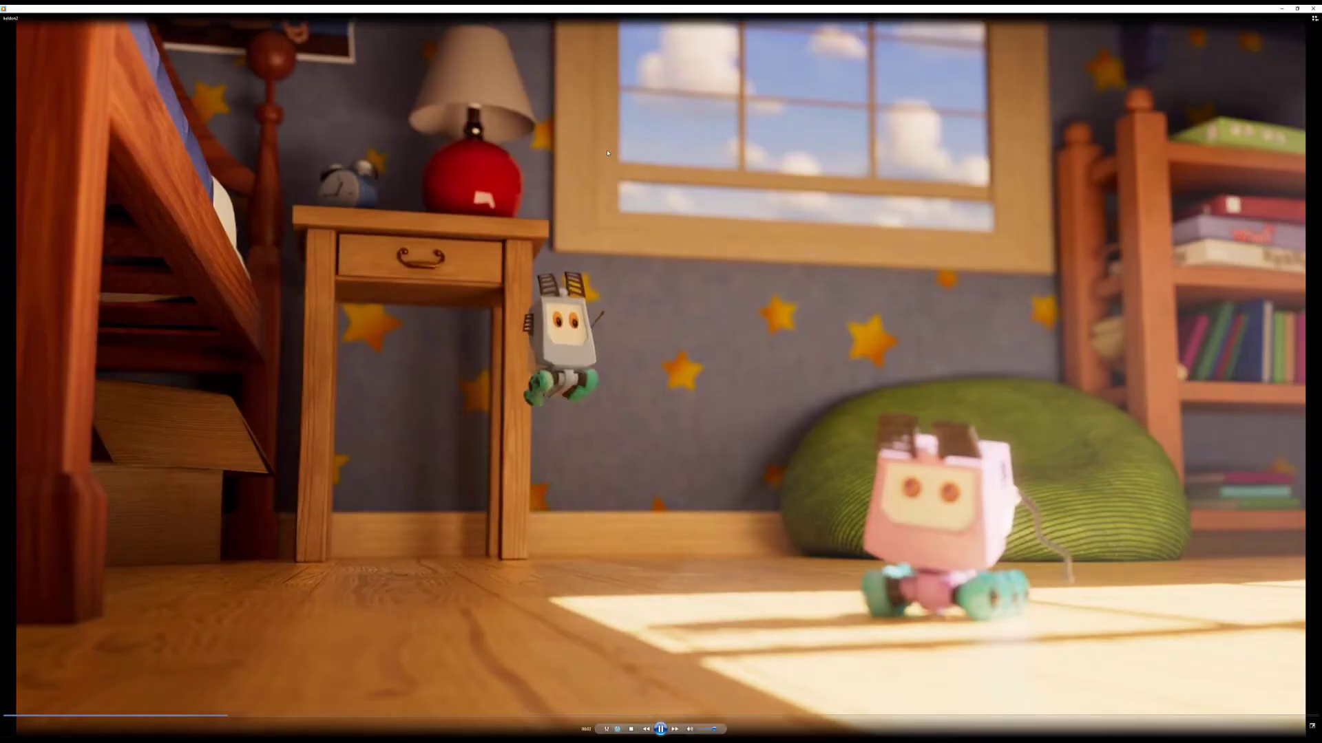